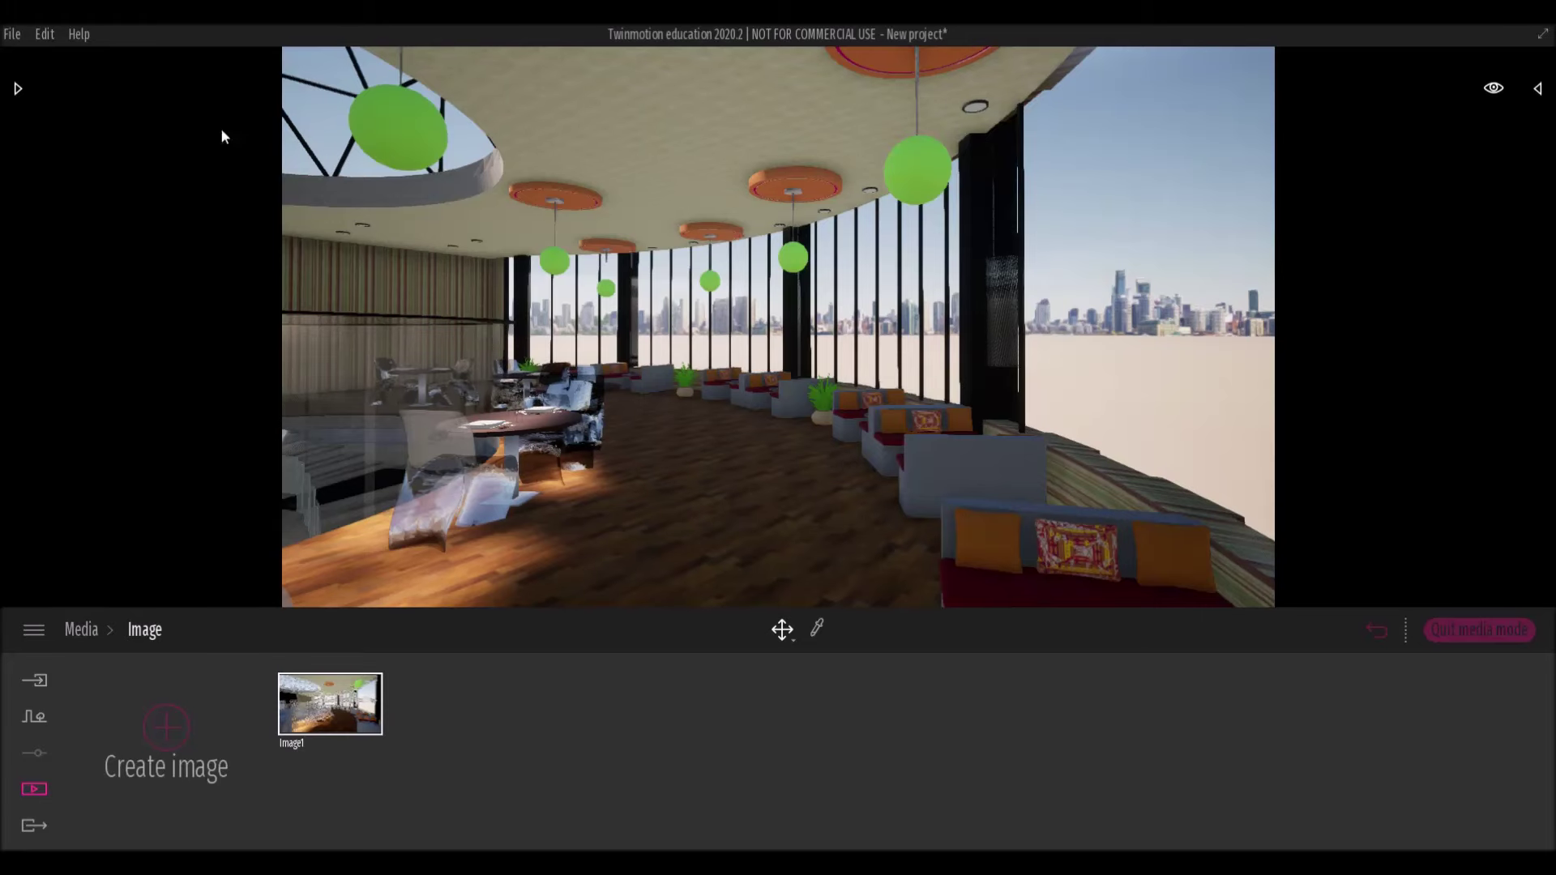
Open Image1's camera and move the view forward to frame the tables and windows.
{"action": "double_click", "coordinate": [341, 731]}
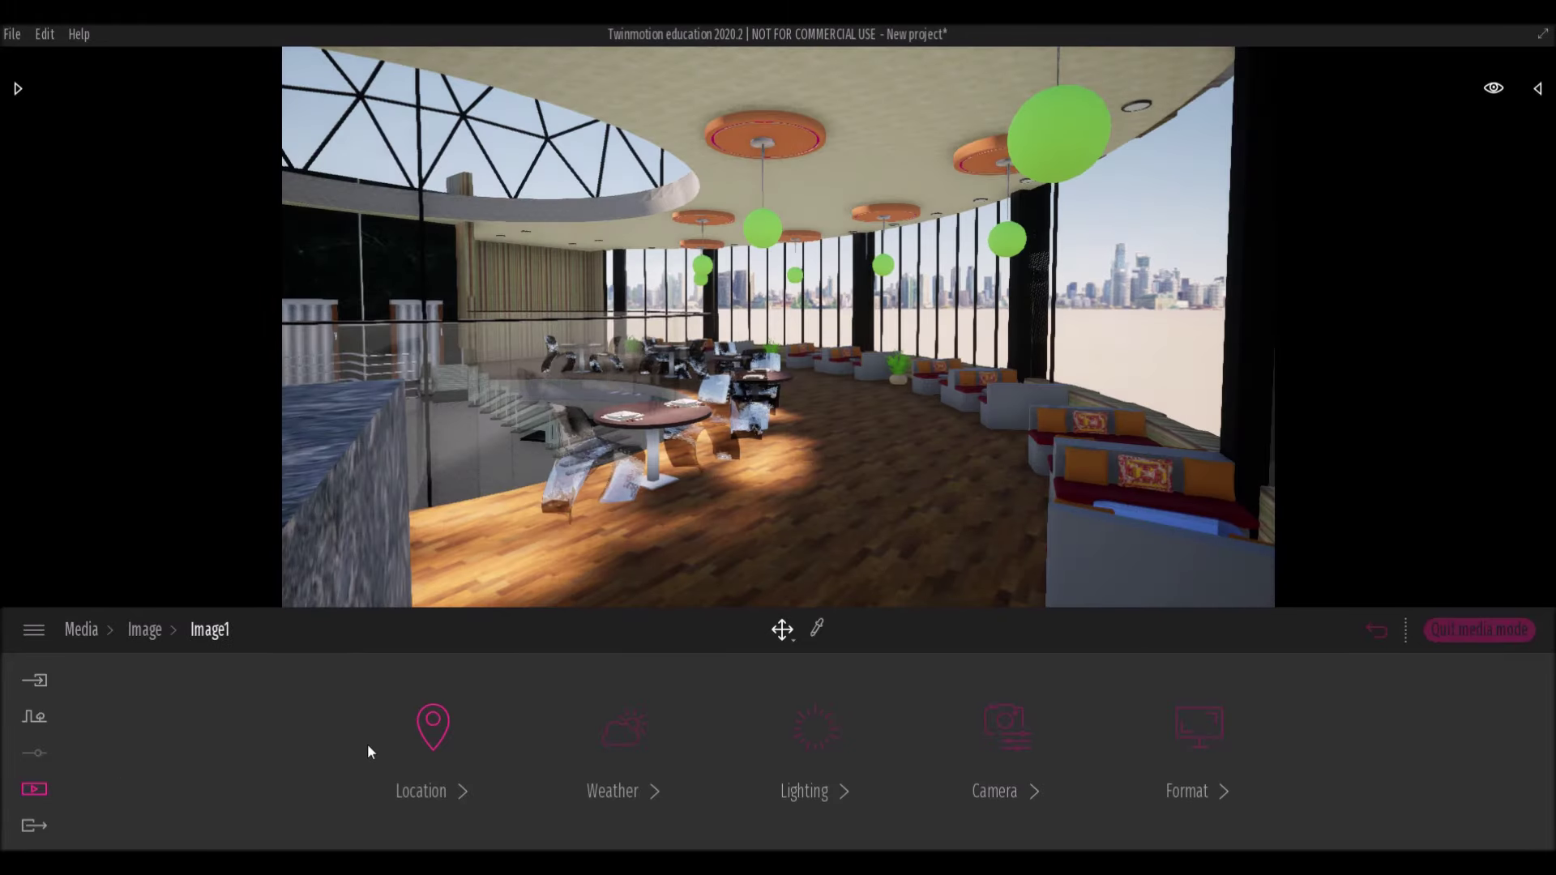
{"action": "left_click", "coordinate": [454, 782]}
{"action": "left_click", "coordinate": [213, 631]}
{"action": "left_click", "coordinate": [954, 793]}
{"action": "mouse_move", "coordinate": [567, 487]}
{"action": "left_mouse_down"}
{"action": "mouse_move", "coordinate": [608, 565]}
{"action": "mouse_move", "coordinate": [565, 525]}
{"action": "left_mouse_up"}
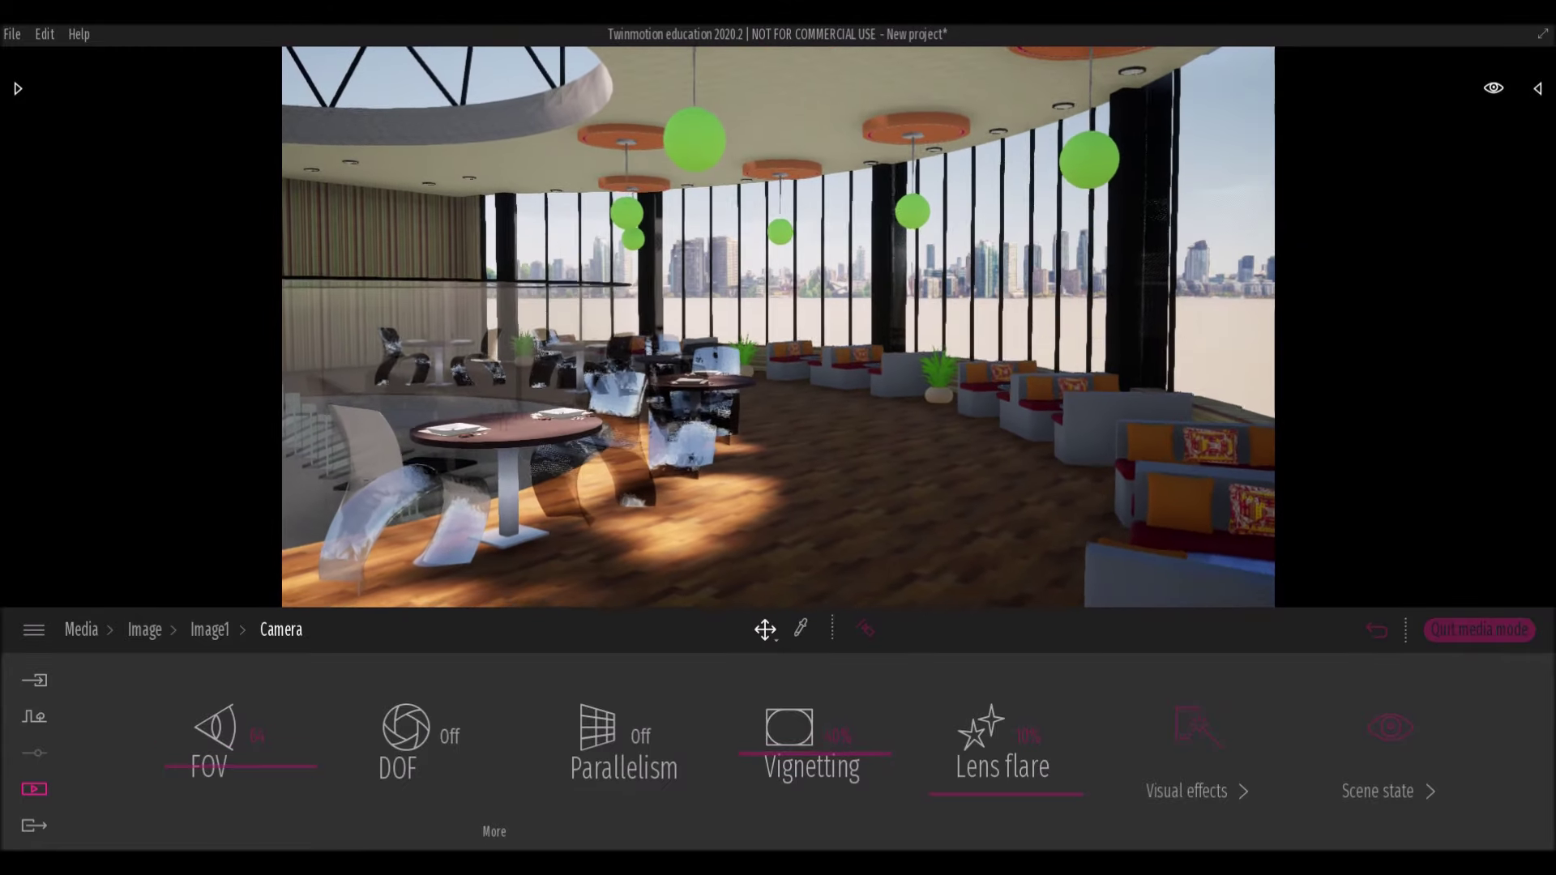
{"action": "left_click_drag", "start_coordinate": [565, 526], "coordinate": [566, 519]}
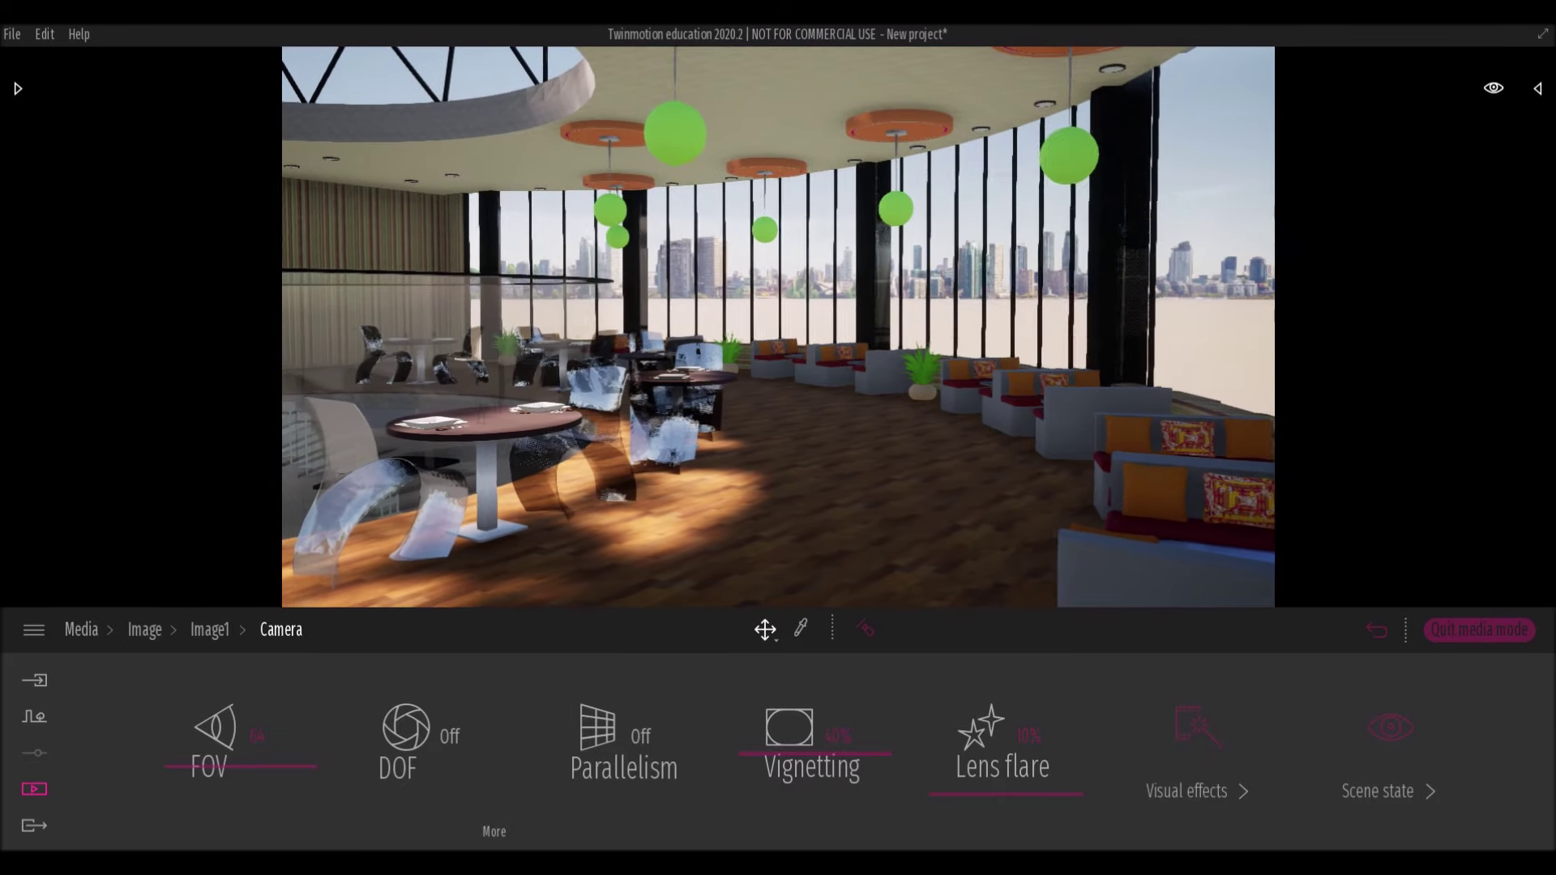
Switch Parallelism on and drop Vignetting from 60% to 0% for Image1.
{"action": "left_click", "coordinate": [621, 744]}
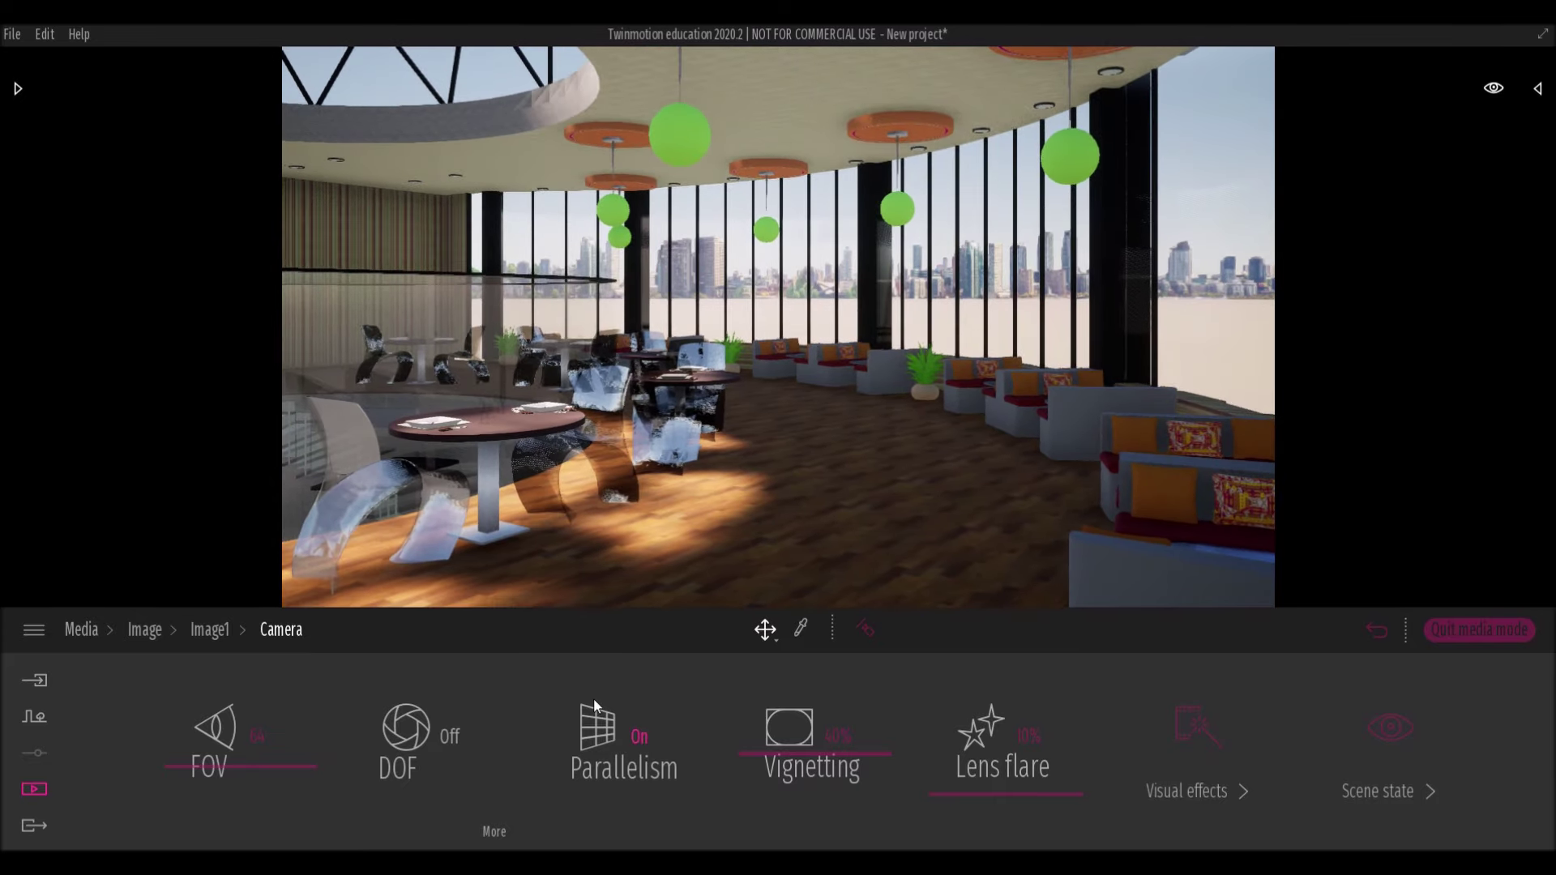
{"action": "left_click_drag", "start_coordinate": [788, 742], "coordinate": [779, 832]}
{"action": "left_click", "coordinate": [221, 631]}
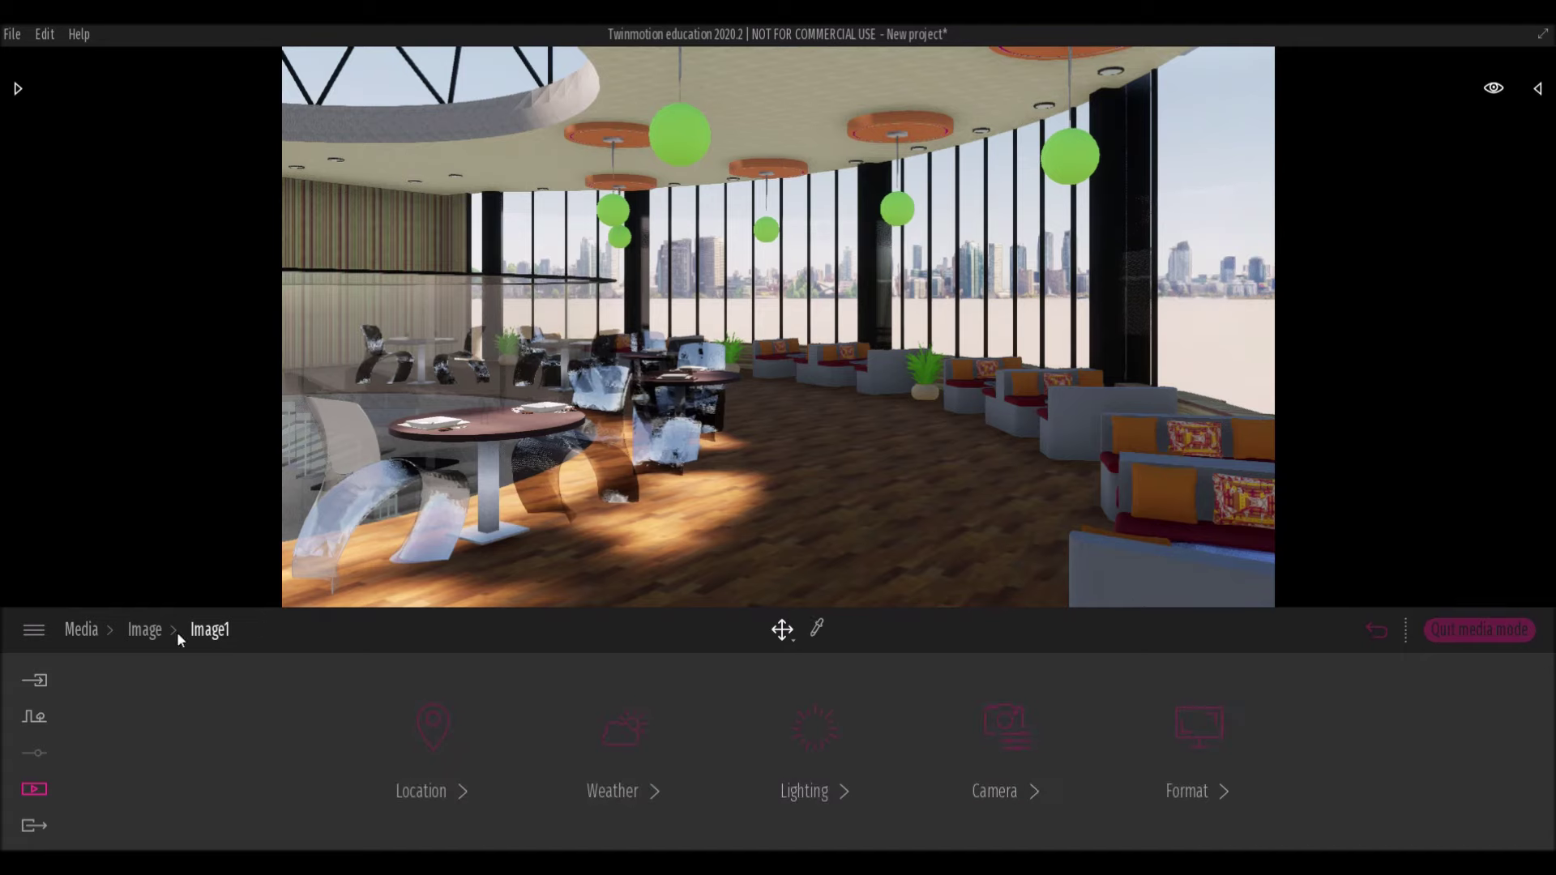
{"action": "left_click", "coordinate": [141, 633]}
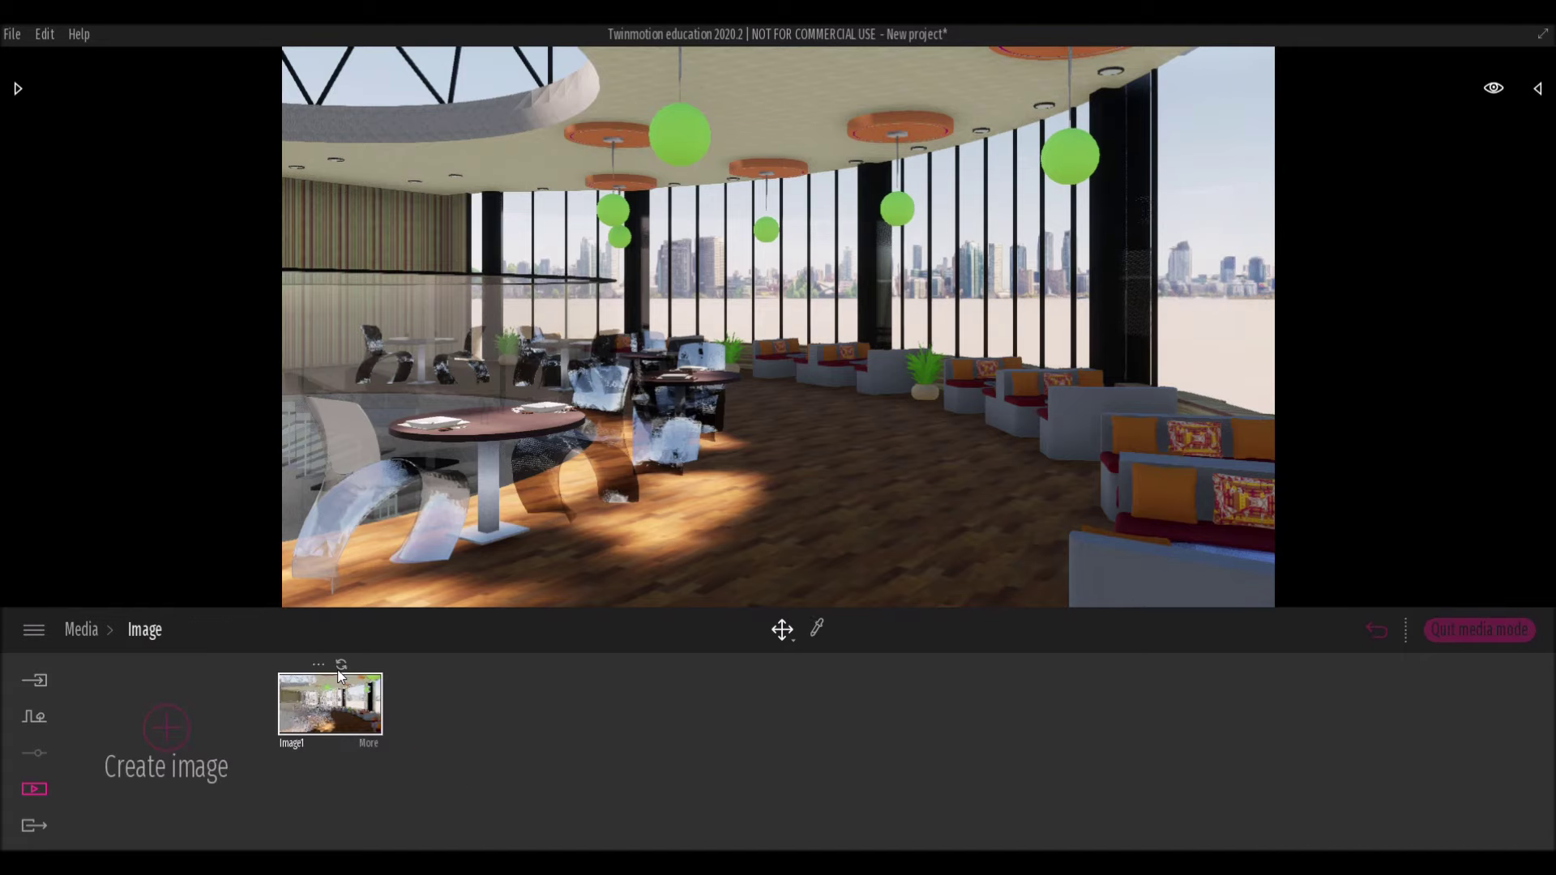
{"action": "left_click", "coordinate": [371, 744]}
Set Image1's sun to March at 16:41 with a 90° north offset.
{"action": "left_click_drag", "start_coordinate": [1228, 803], "coordinate": [1236, 734]}
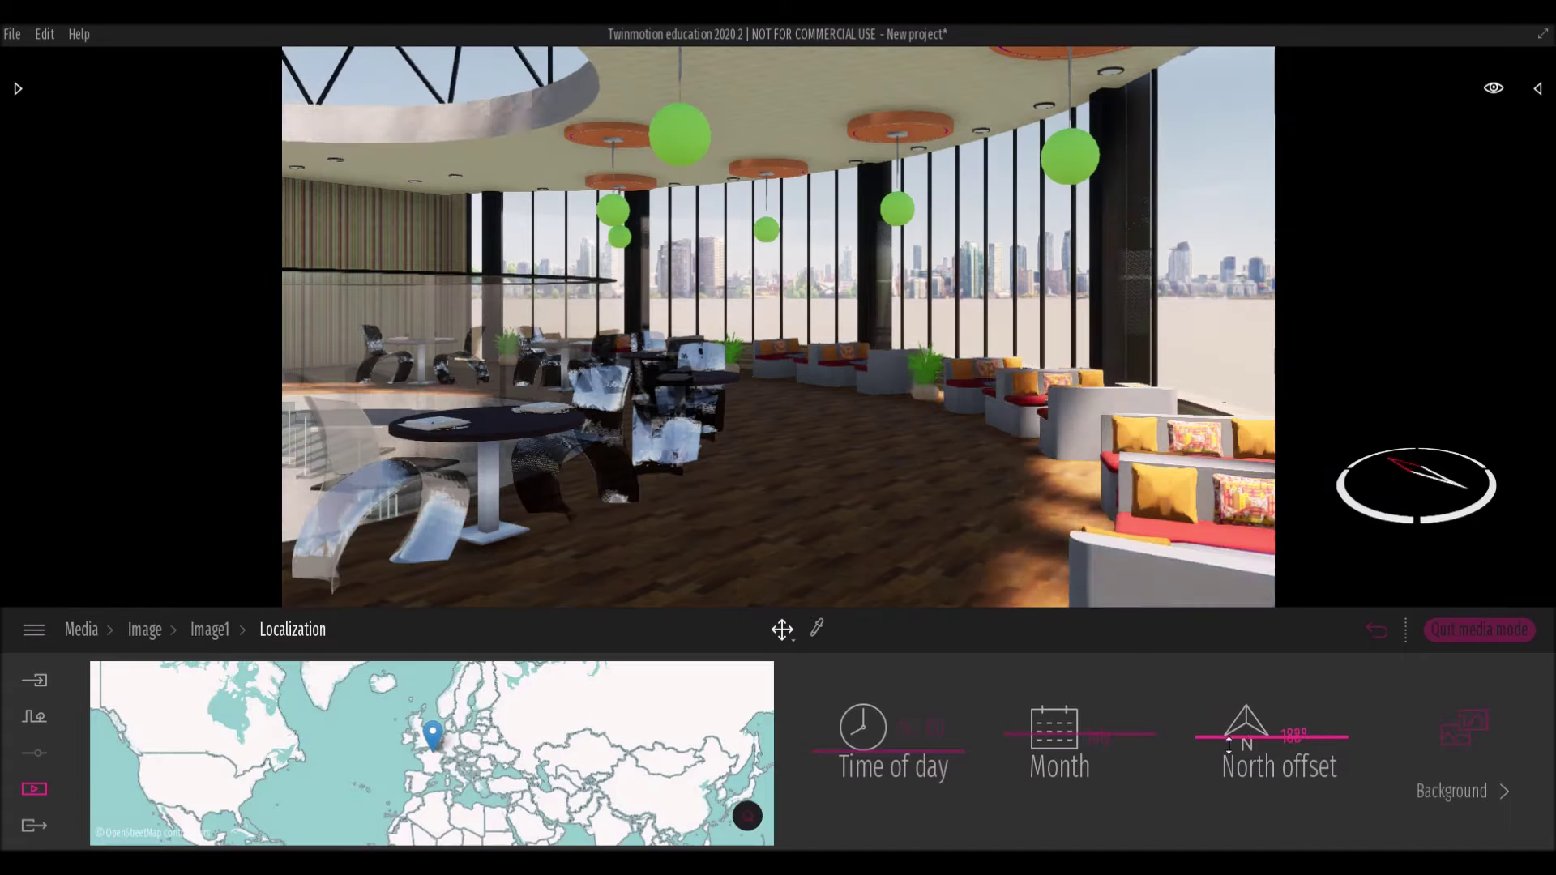
{"action": "left_click_drag", "start_coordinate": [1035, 772], "coordinate": [1031, 790]}
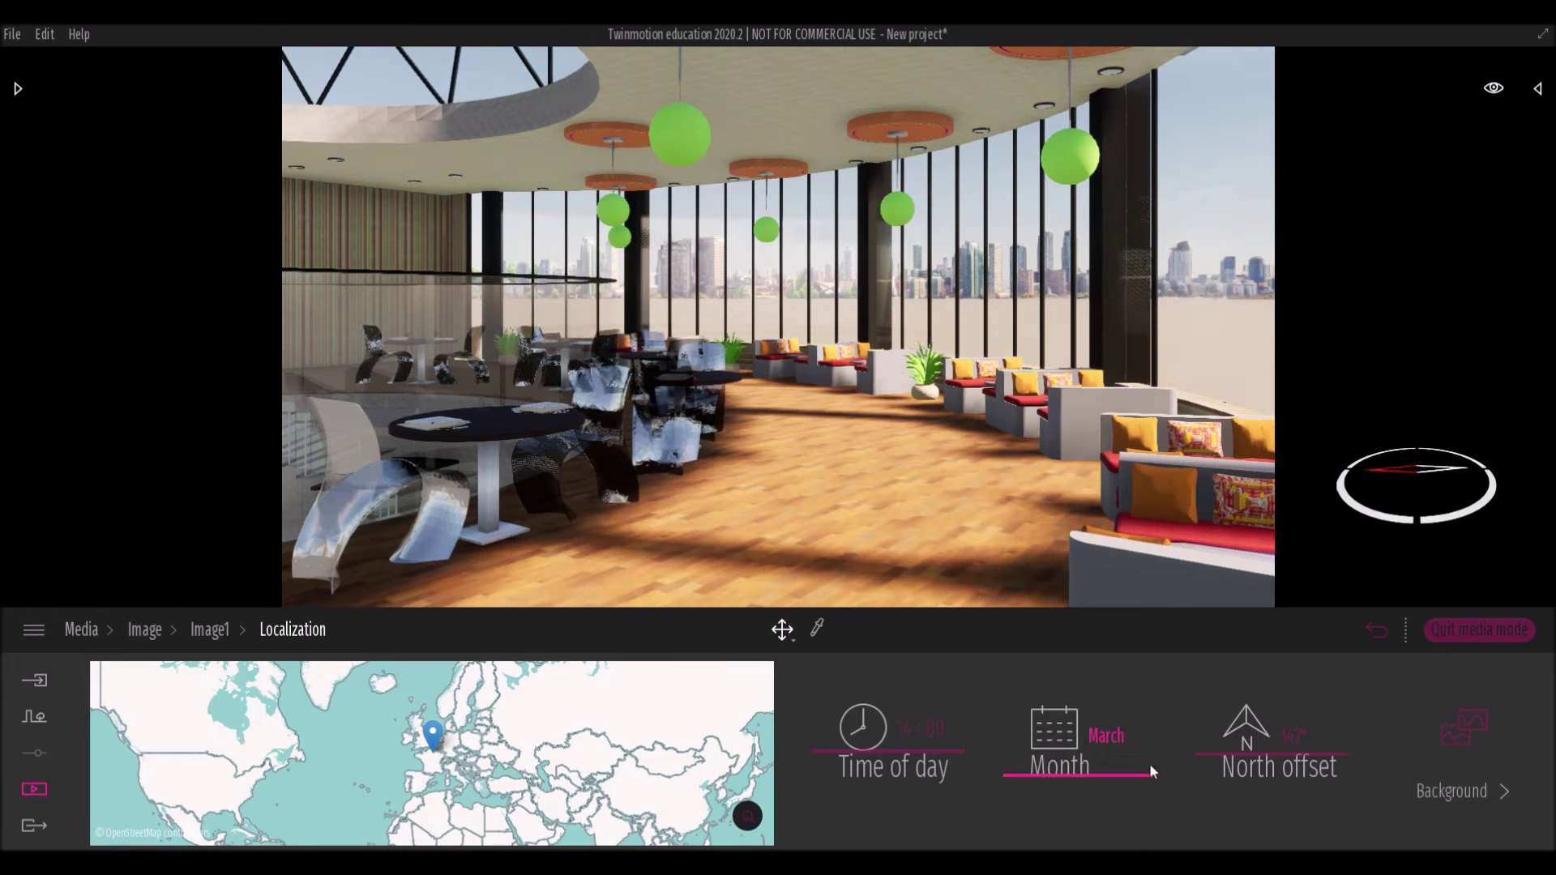
{"action": "left_click_drag", "start_coordinate": [1236, 742], "coordinate": [1217, 779]}
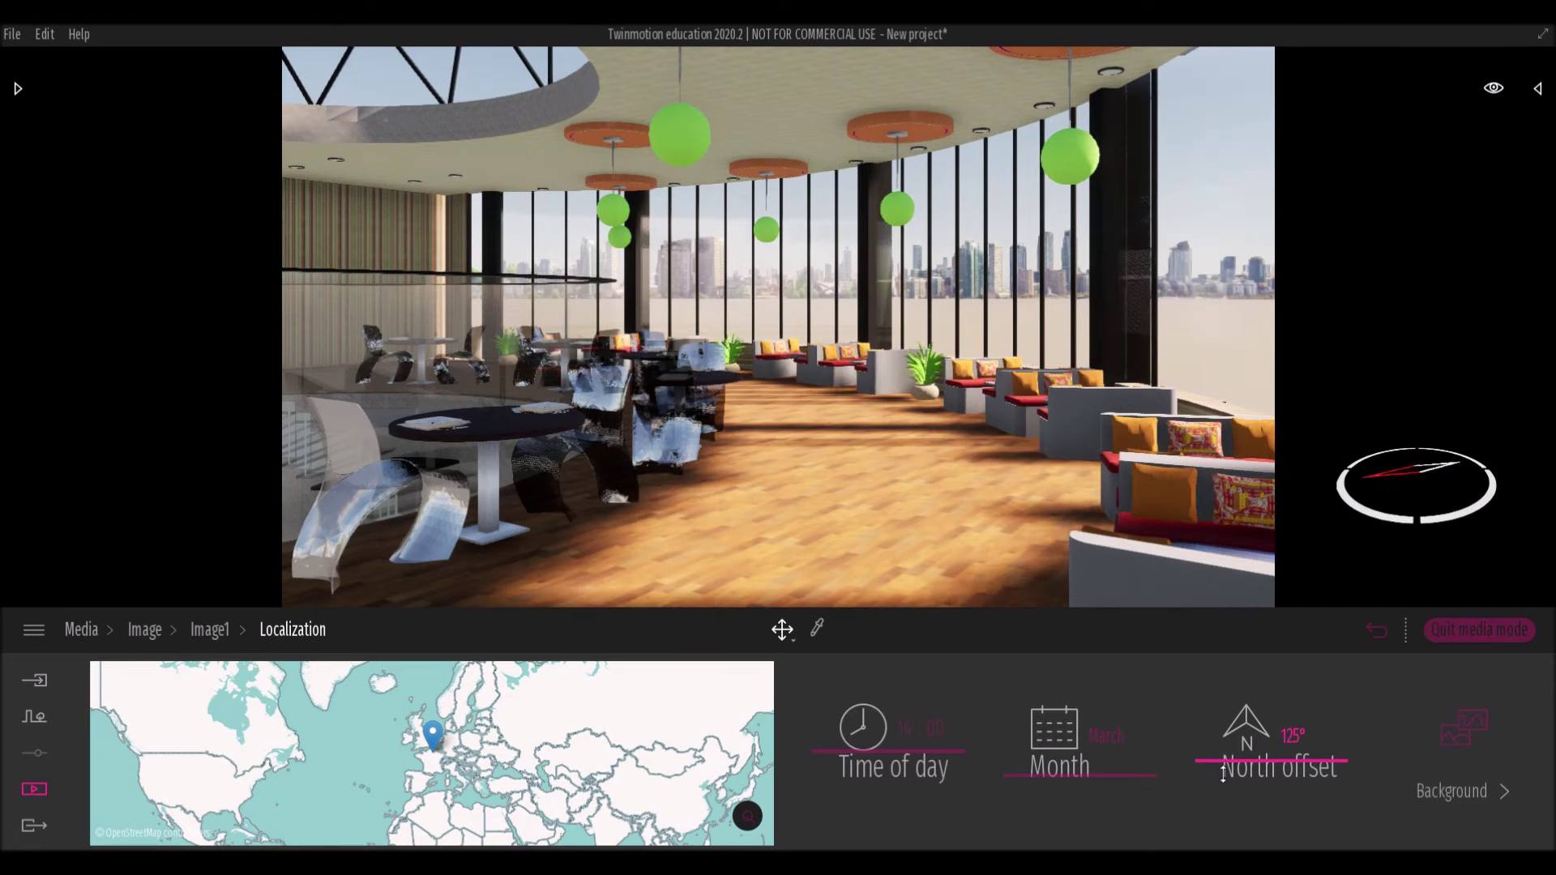
{"action": "left_click_drag", "start_coordinate": [866, 760], "coordinate": [865, 776]}
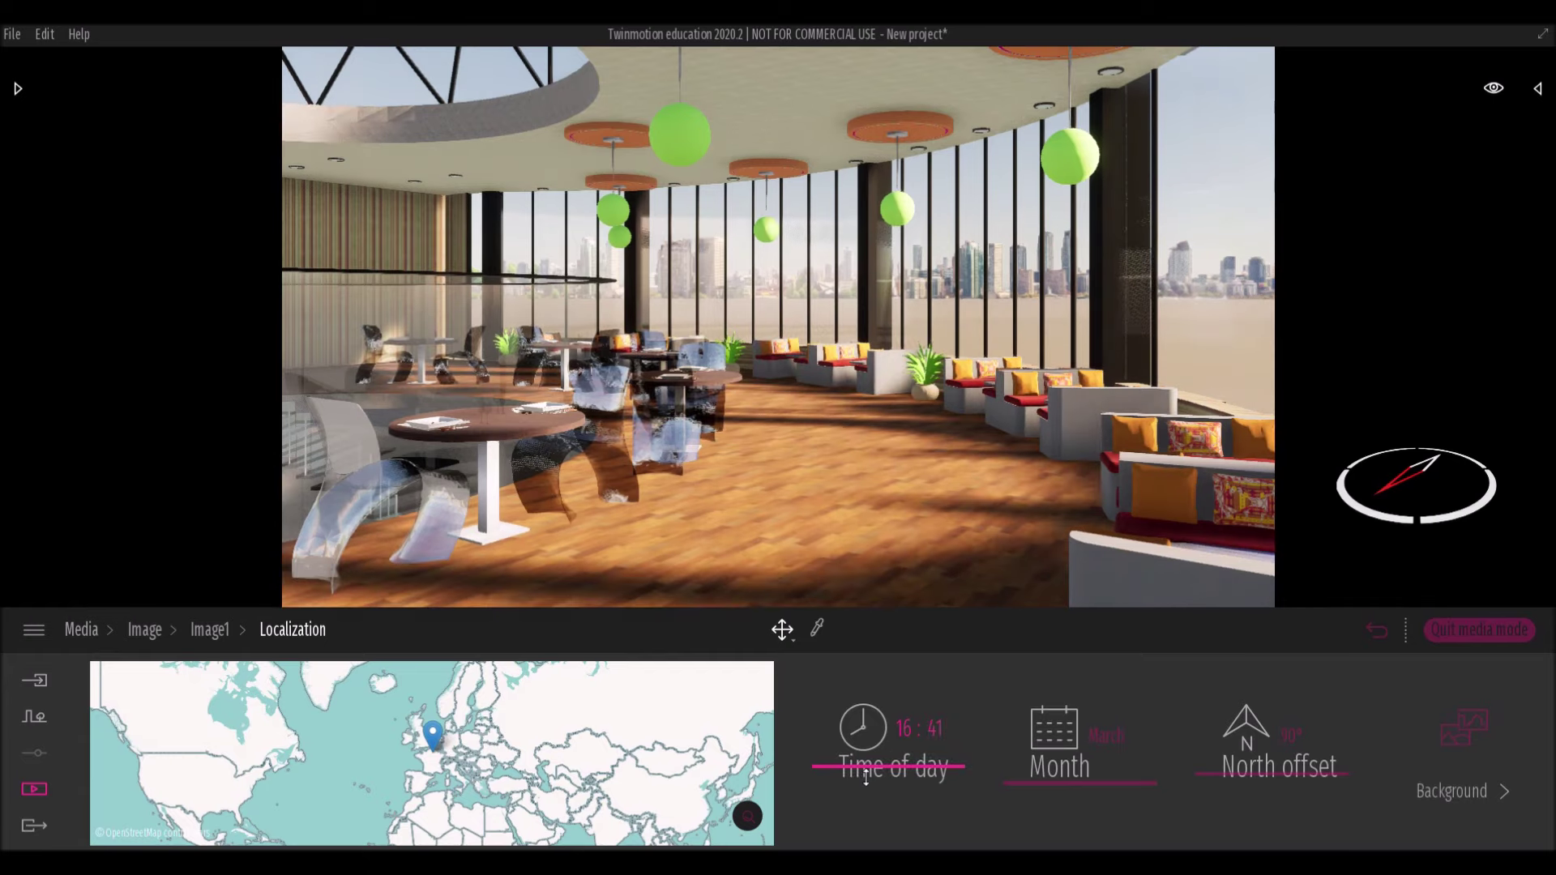
{"action": "left_click", "coordinate": [1374, 634]}
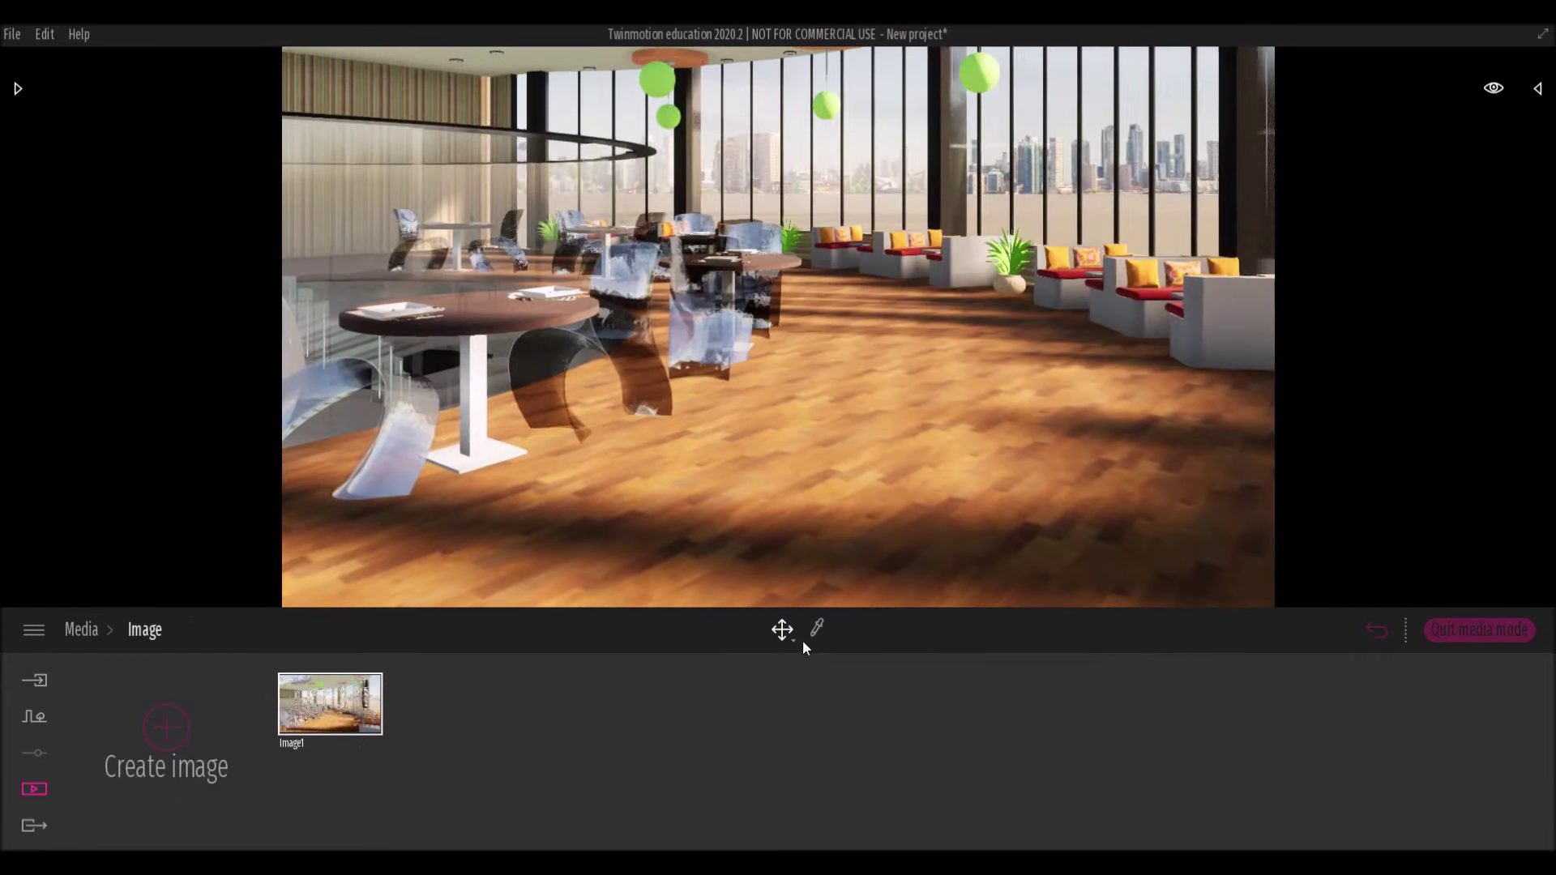
{"action": "left_click", "coordinate": [827, 514]}
Apply Maple 01 A wood to the lounge floor.
{"action": "left_click", "coordinate": [239, 308]}
{"action": "mouse_move", "coordinate": [240, 185]}
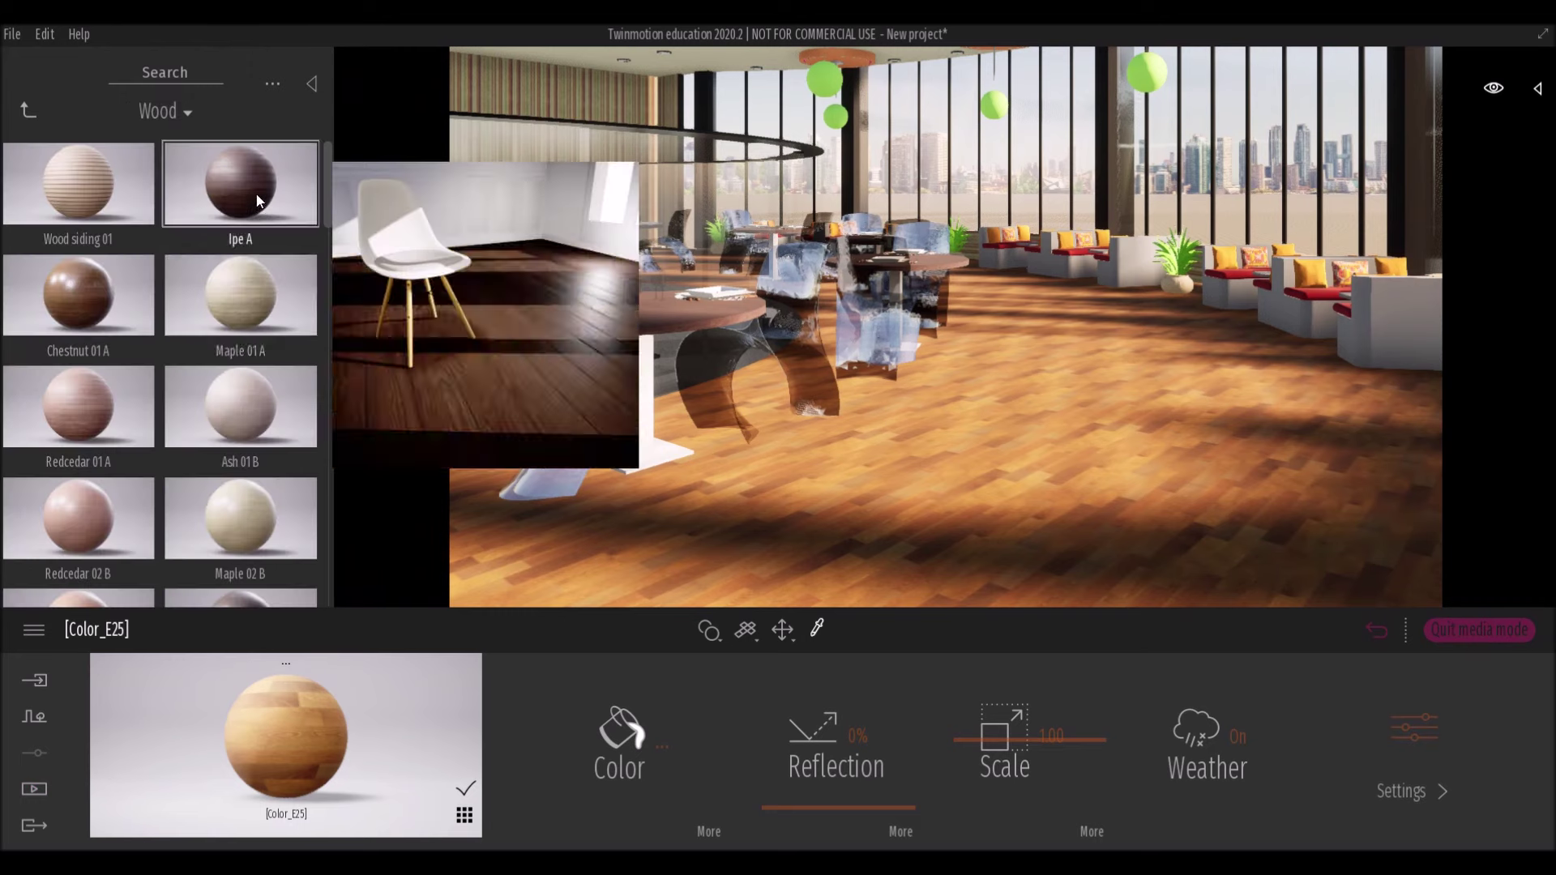
{"action": "left_click", "coordinate": [237, 306]}
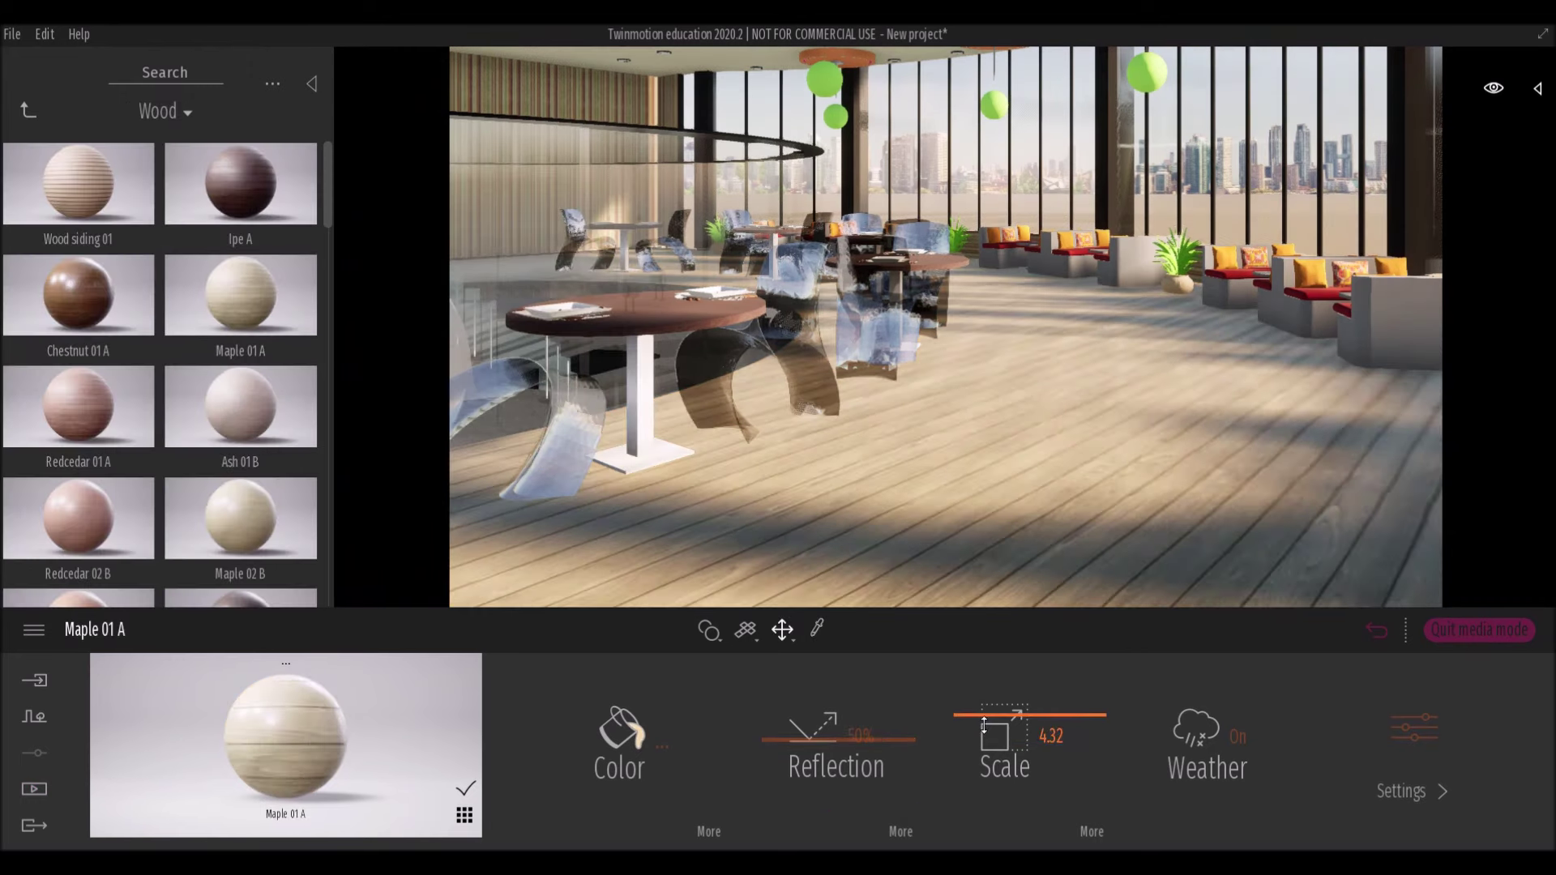
{"action": "left_click", "coordinate": [654, 766]}
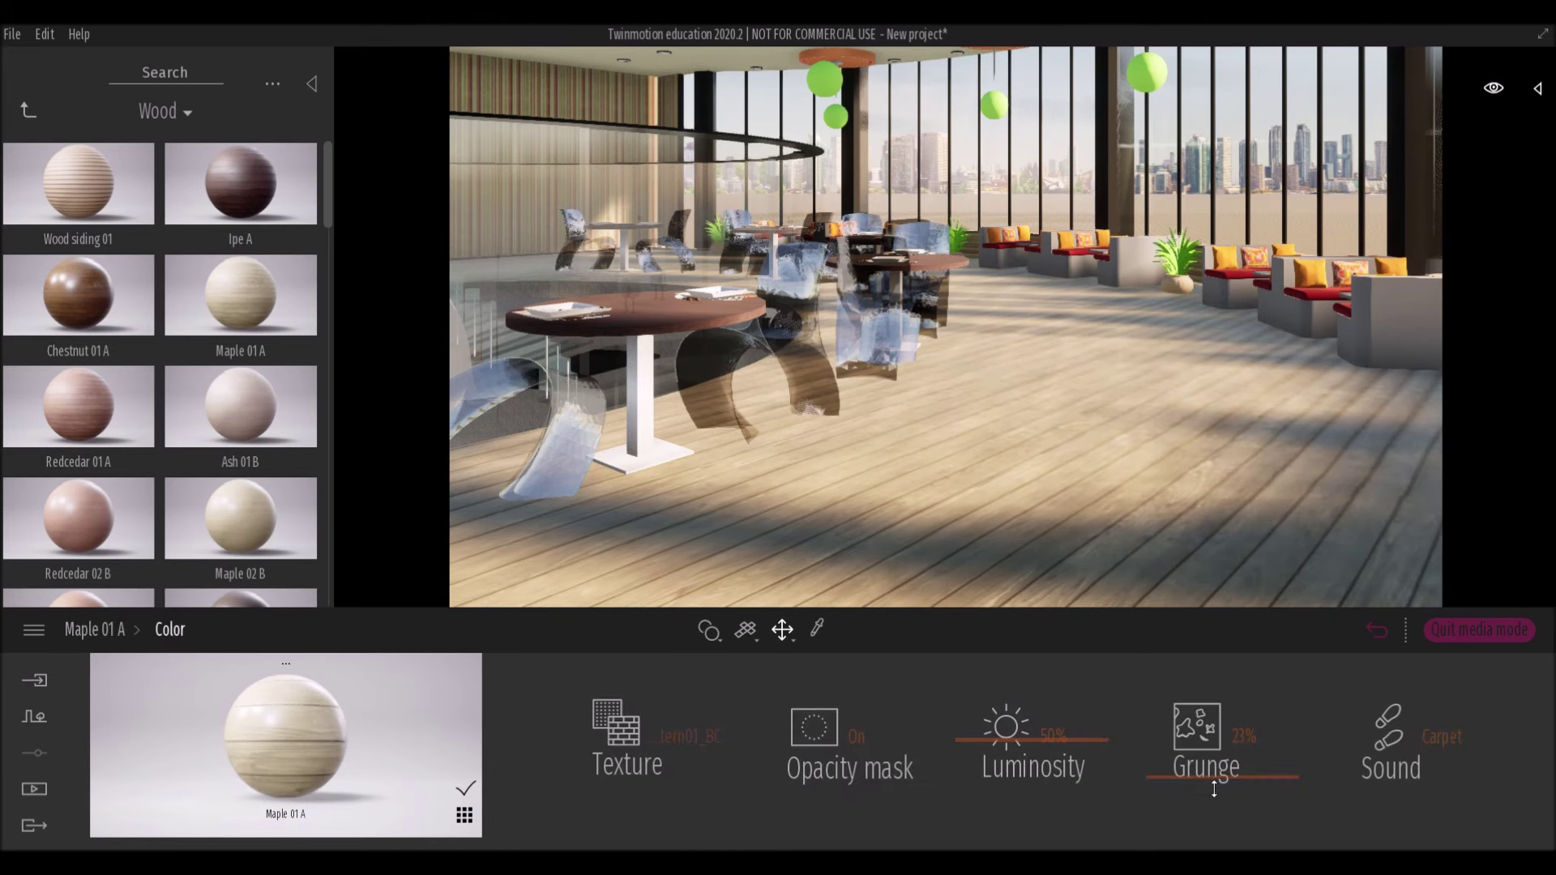
{"action": "right_click", "coordinate": [1168, 778]}
Rotate the floor's wood grain to 150° and return to the Image1 shot.
{"action": "left_click", "coordinate": [1093, 839]}
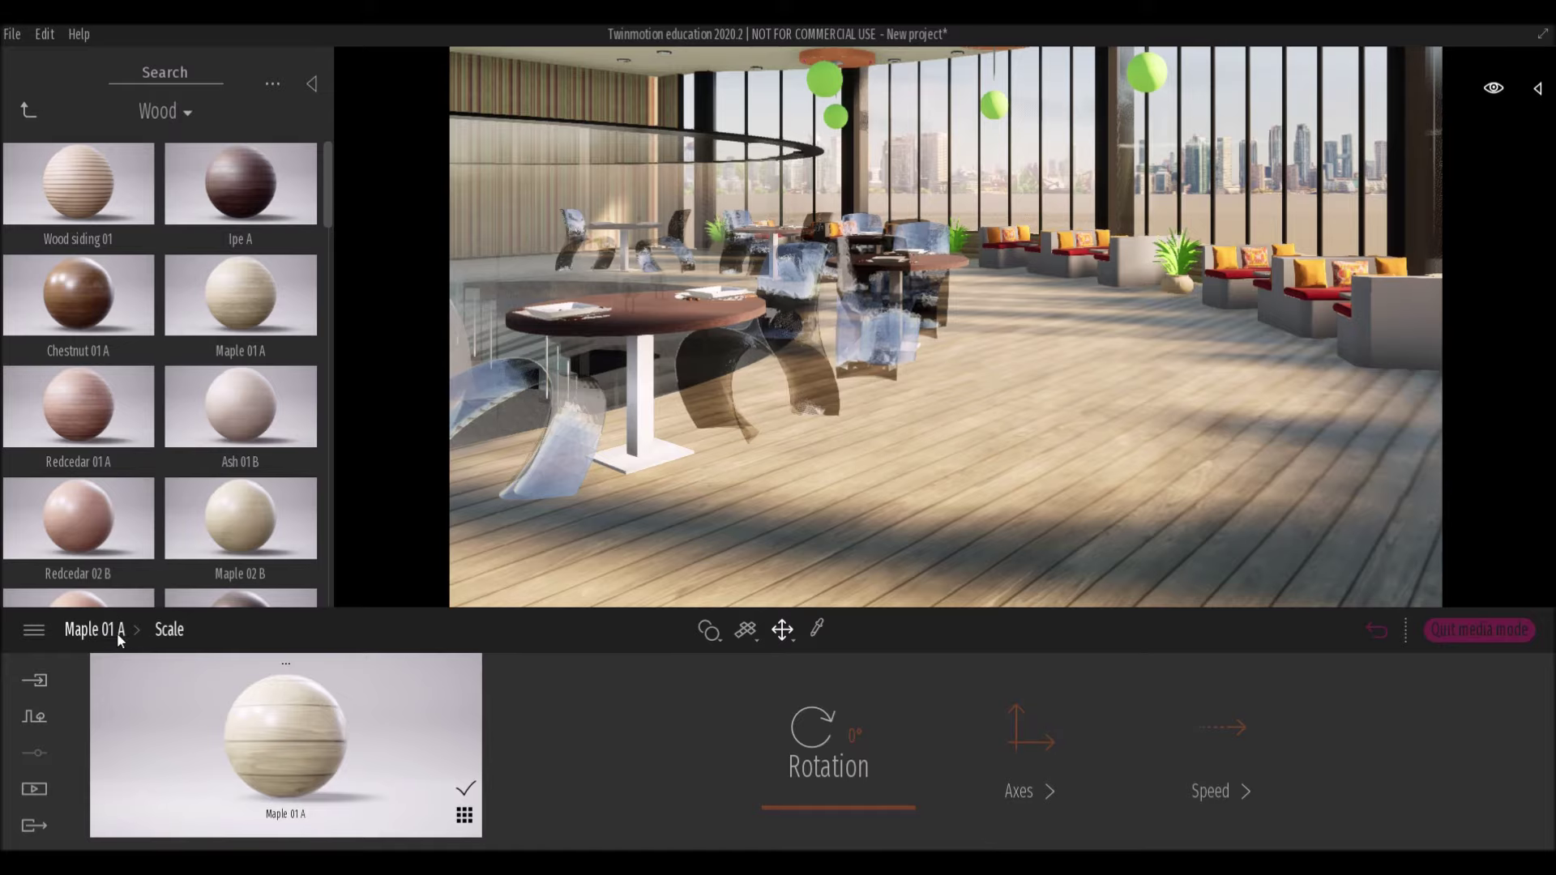
{"action": "left_click_drag", "start_coordinate": [815, 796], "coordinate": [821, 764]}
{"action": "scroll", "coordinate": [1274, 363], "scroll_direction": "up", "scroll_amount": 5}
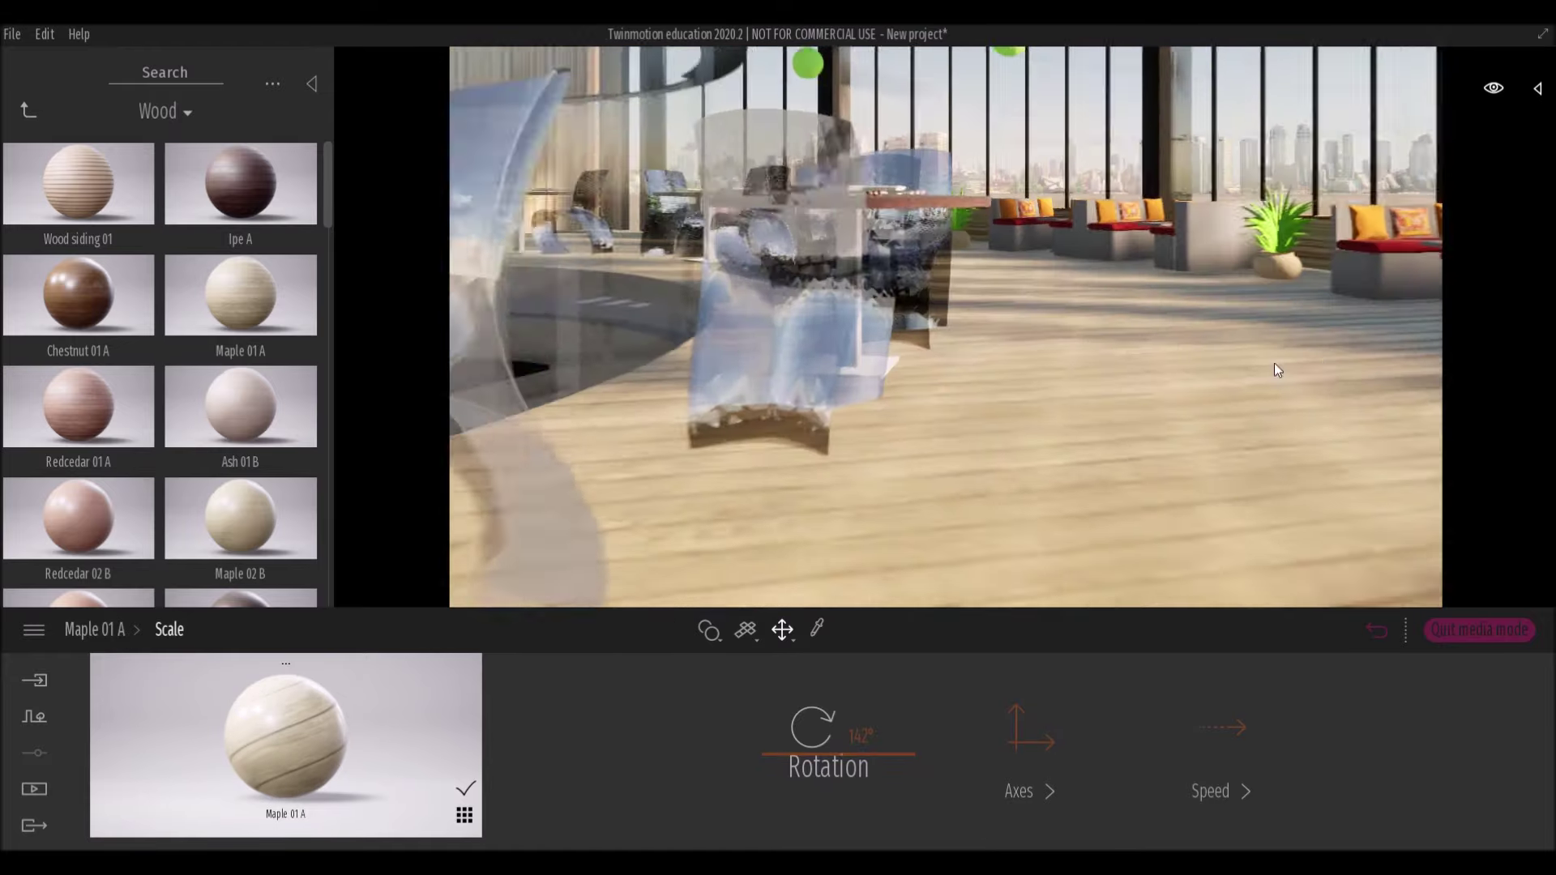
{"action": "scroll", "coordinate": [1294, 378], "scroll_direction": "up", "scroll_amount": 5}
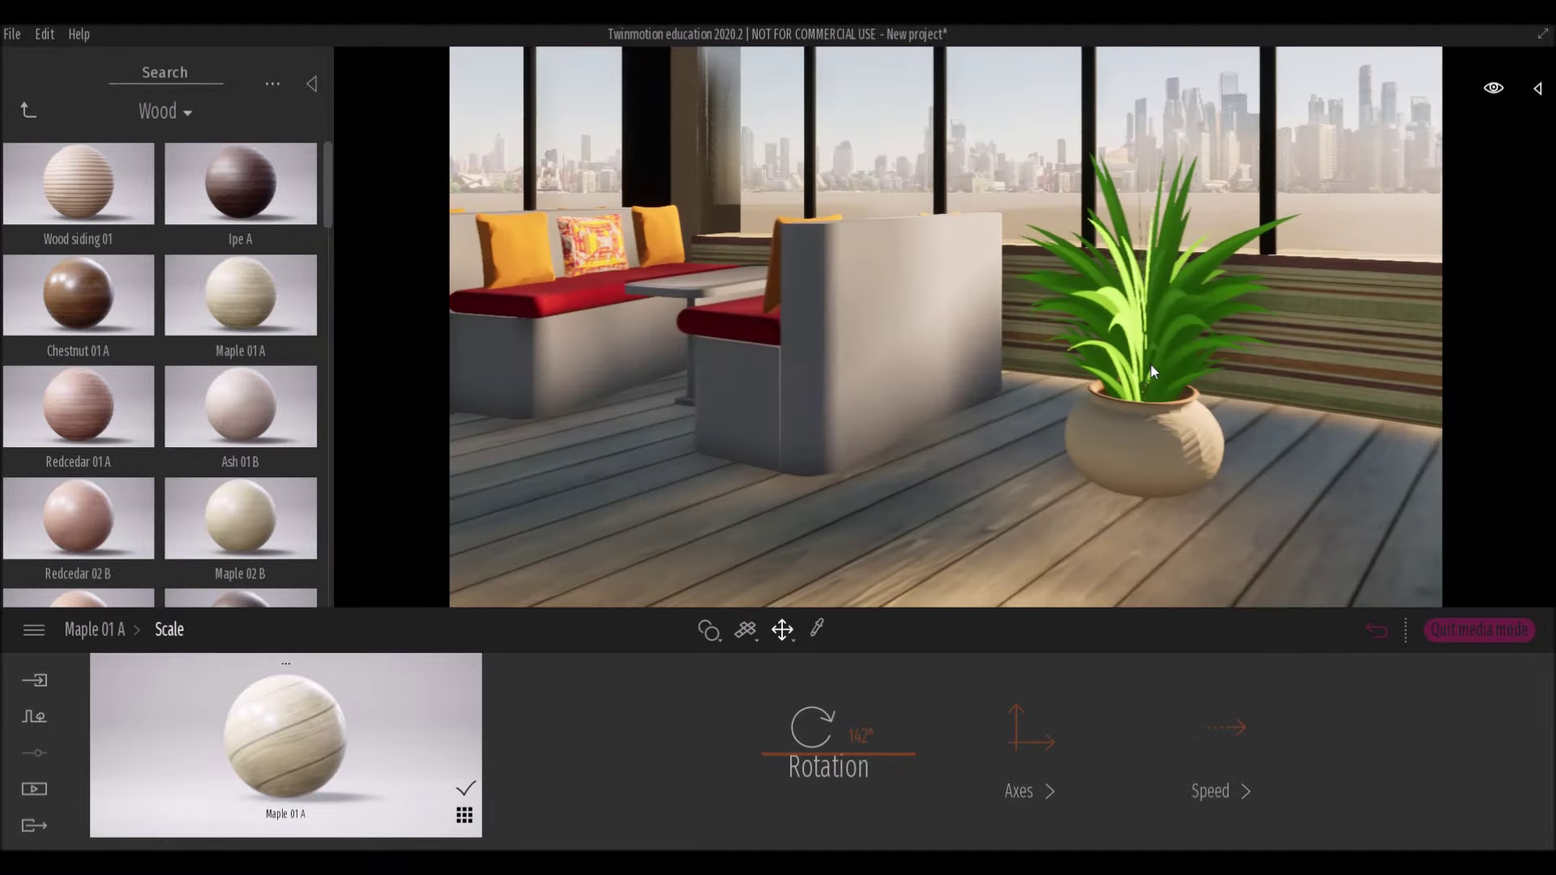
{"action": "left_click_drag", "start_coordinate": [783, 766], "coordinate": [783, 762]}
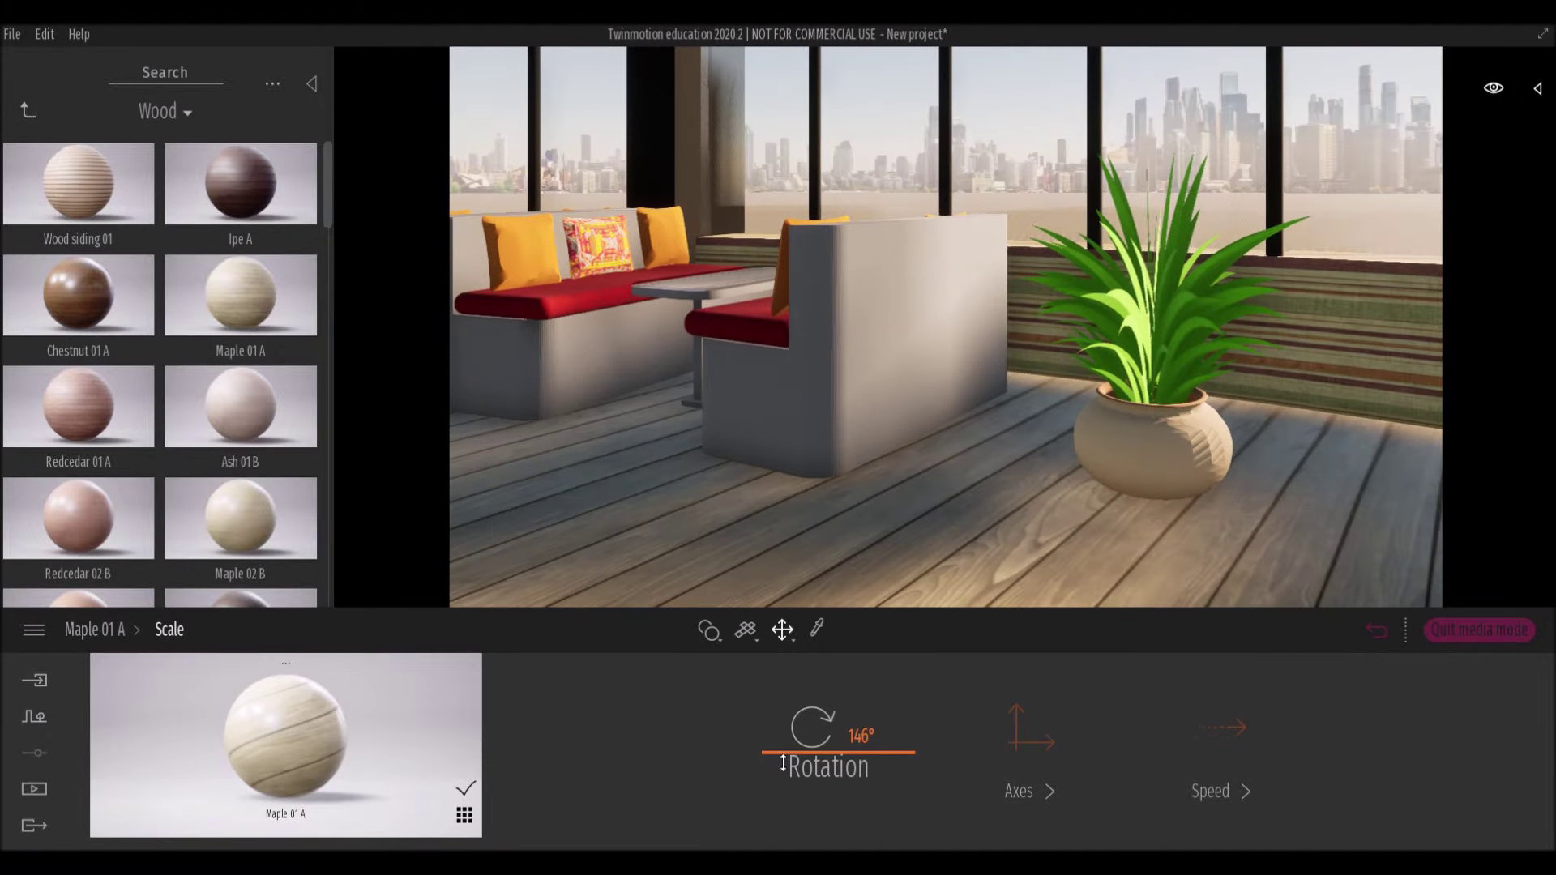
{"action": "left_click_drag", "start_coordinate": [783, 761], "coordinate": [782, 762]}
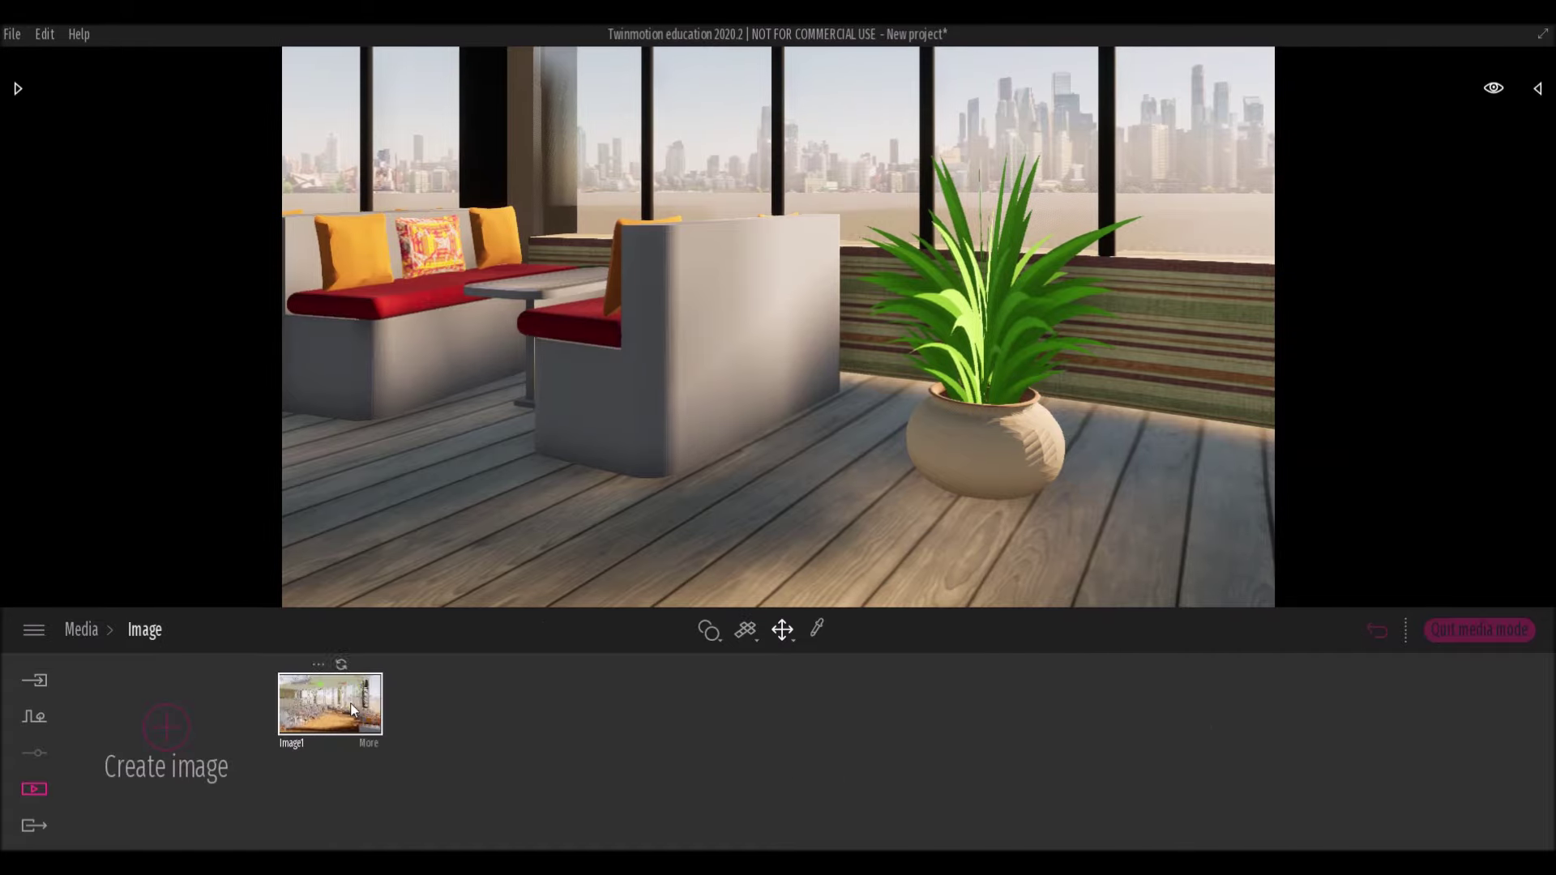
{"action": "left_click", "coordinate": [351, 703]}
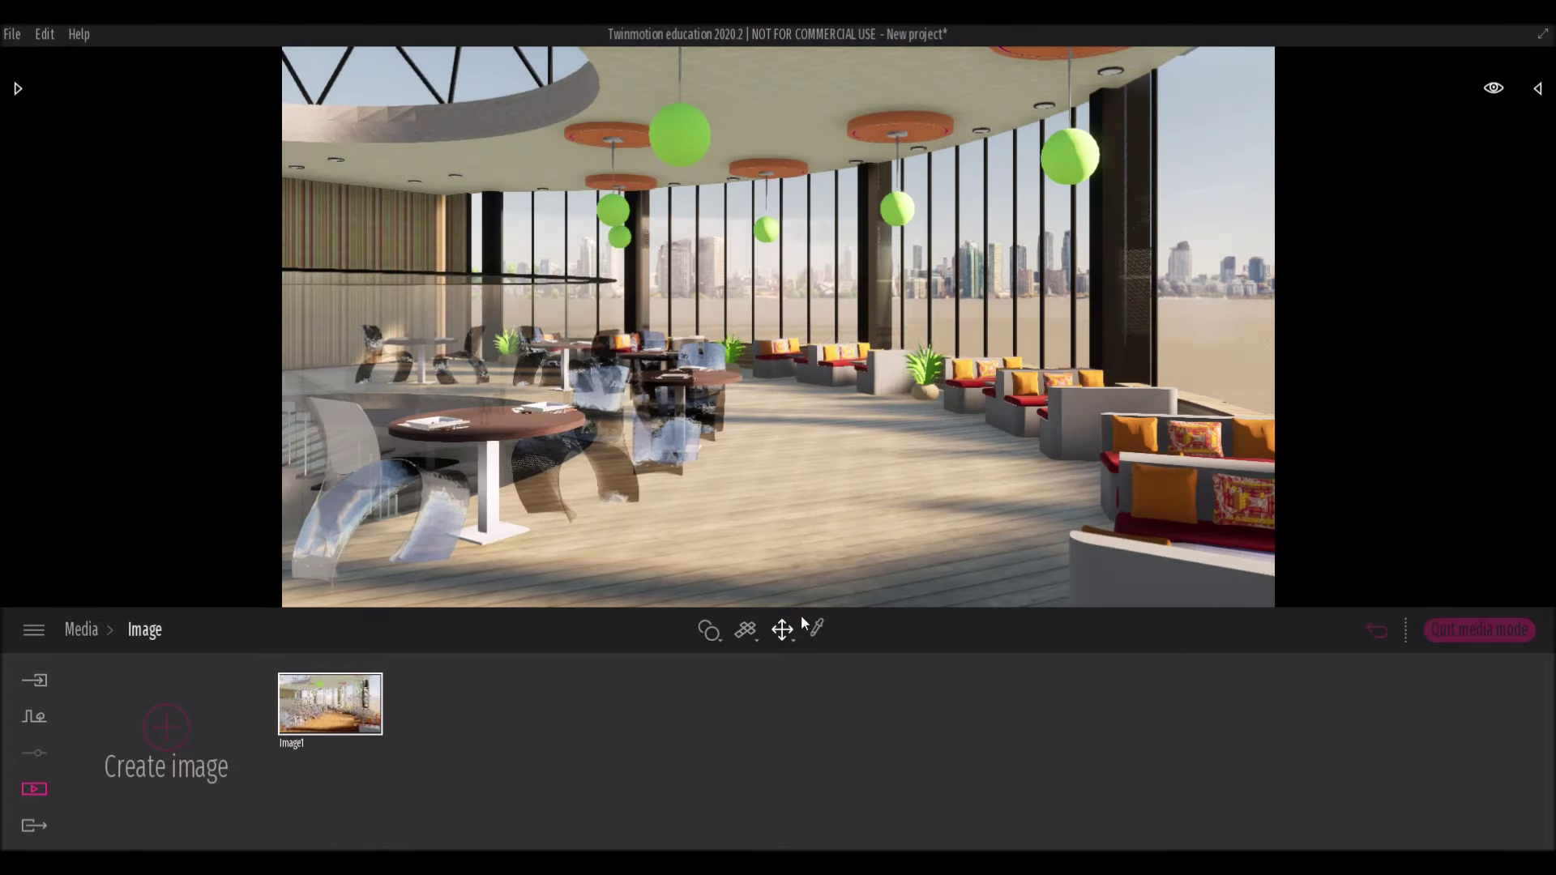
Apply Brushed aluminium 01 metal to the dark wall.
{"action": "left_click", "coordinate": [1117, 297]}
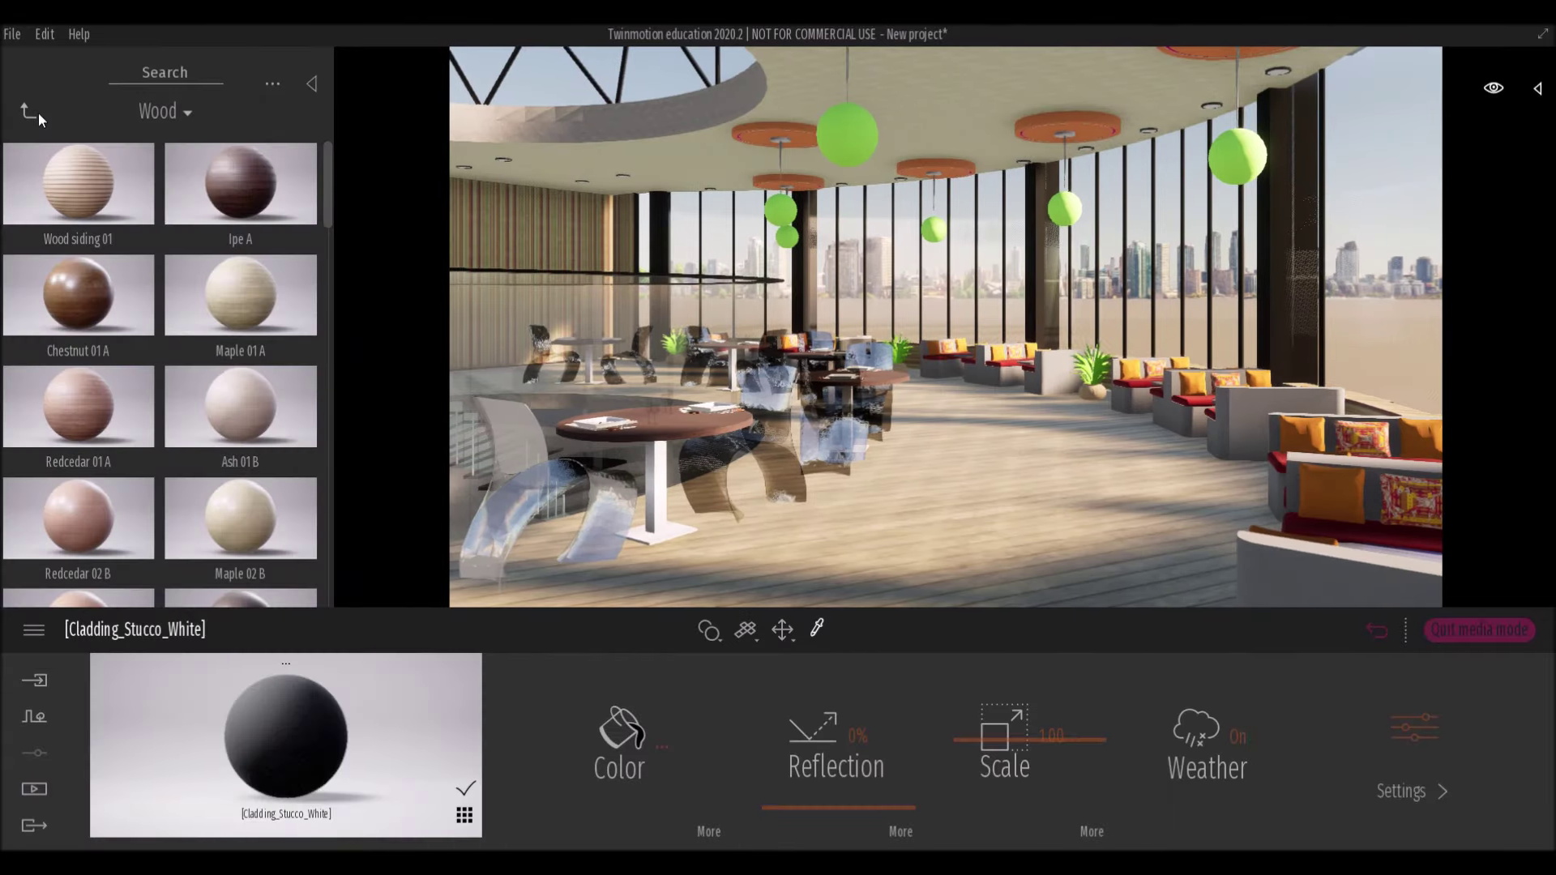
{"action": "left_click", "coordinate": [38, 113]}
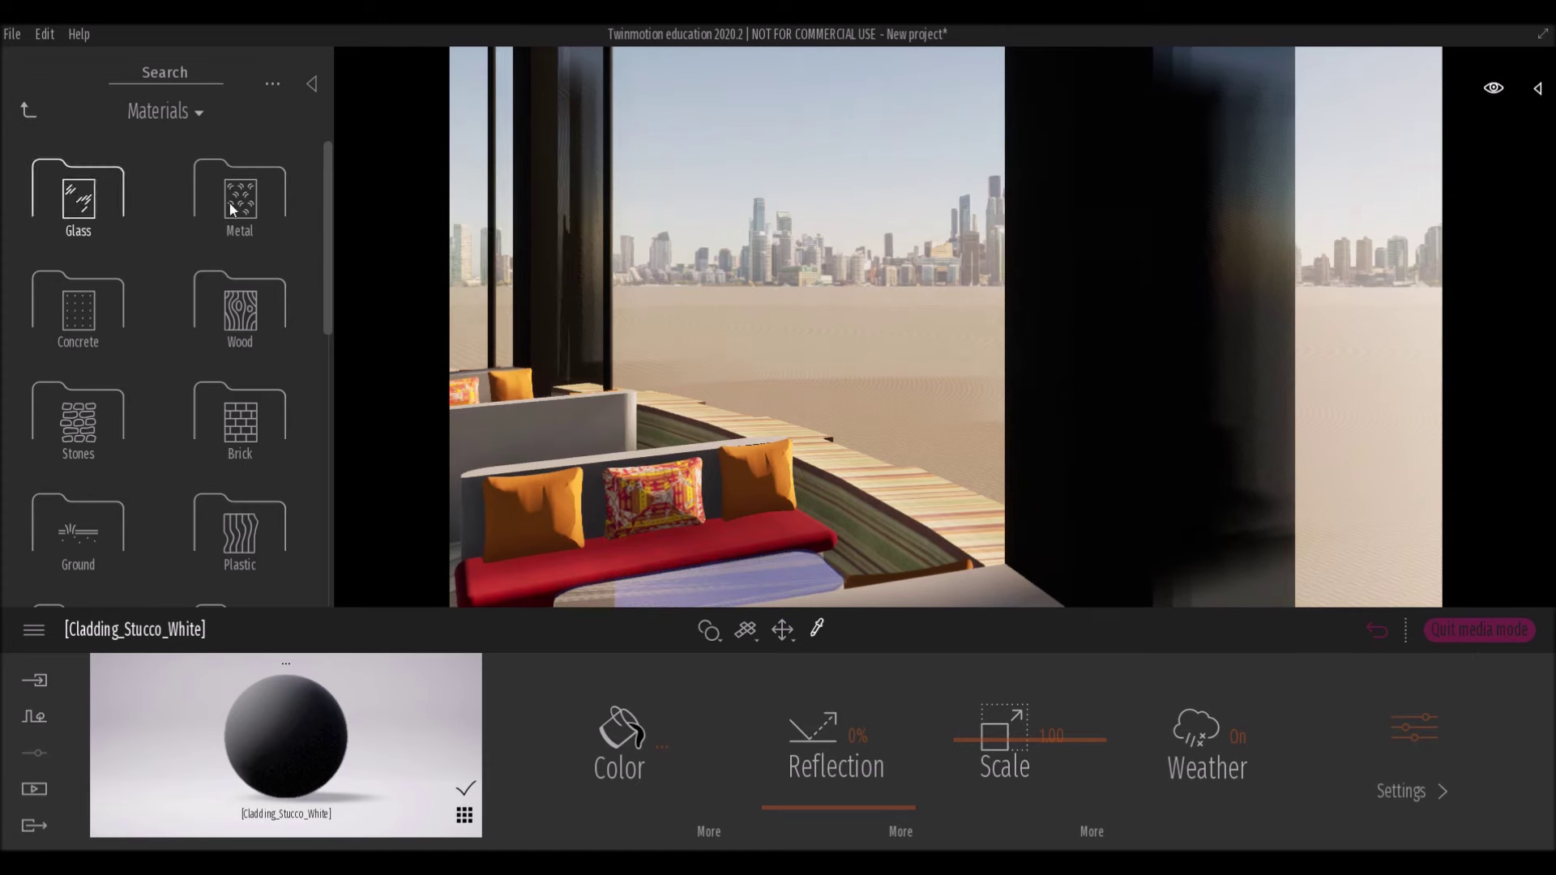
{"action": "left_click", "coordinate": [232, 209]}
{"action": "left_click_drag", "start_coordinate": [78, 183], "coordinate": [1081, 289]}
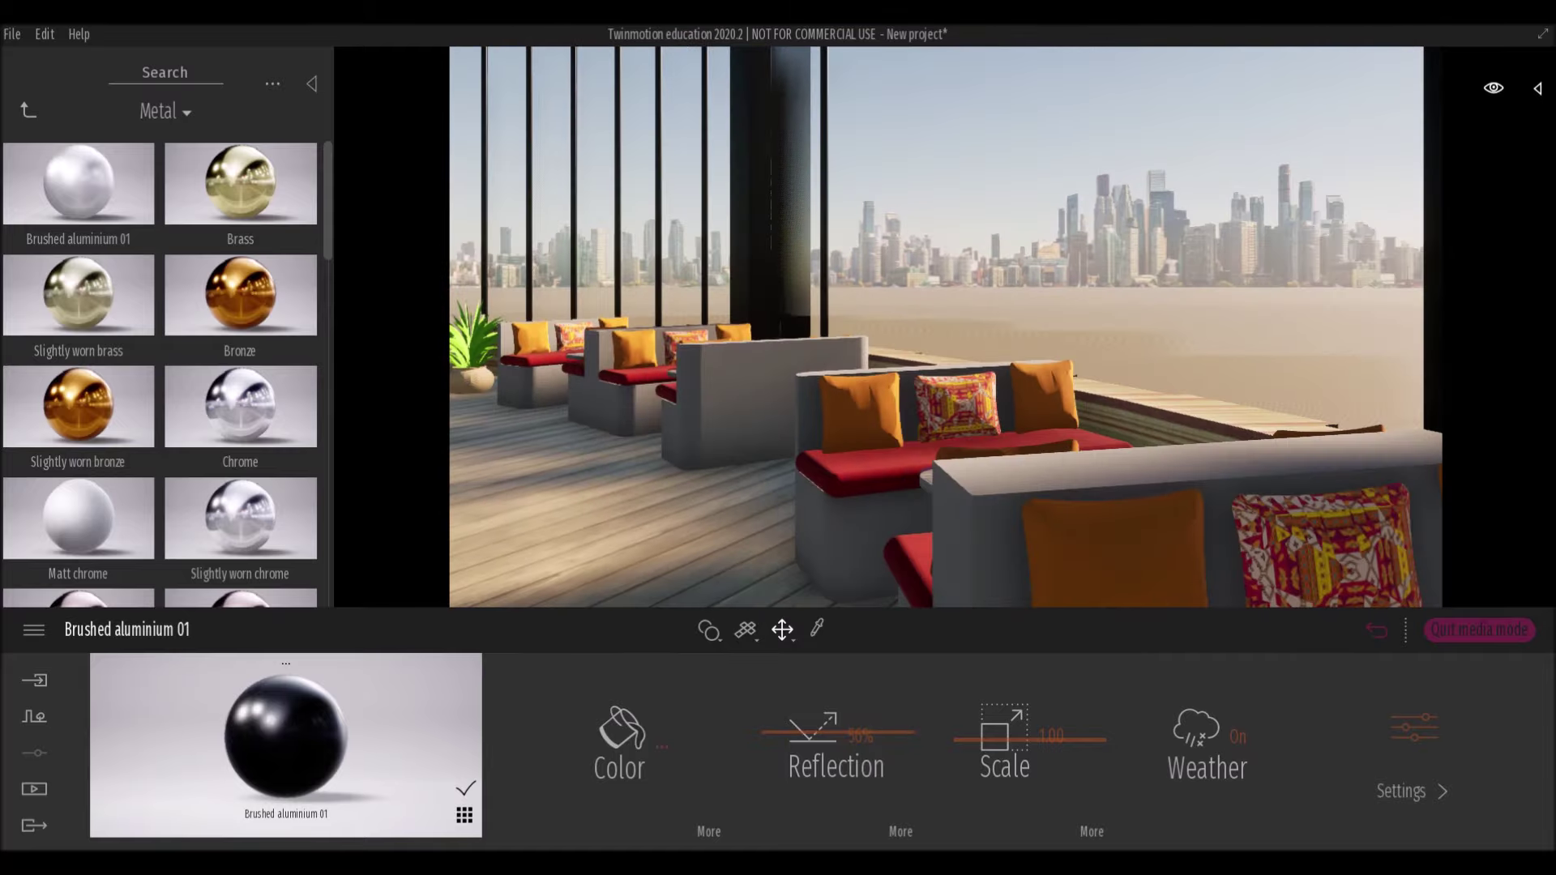
Try Full grain 03 and Split leather 01 leathers on the seat cushions.
{"action": "left_click", "coordinate": [30, 112]}
{"action": "scroll", "coordinate": [208, 402], "scroll_direction": "down", "scroll_amount": 5}
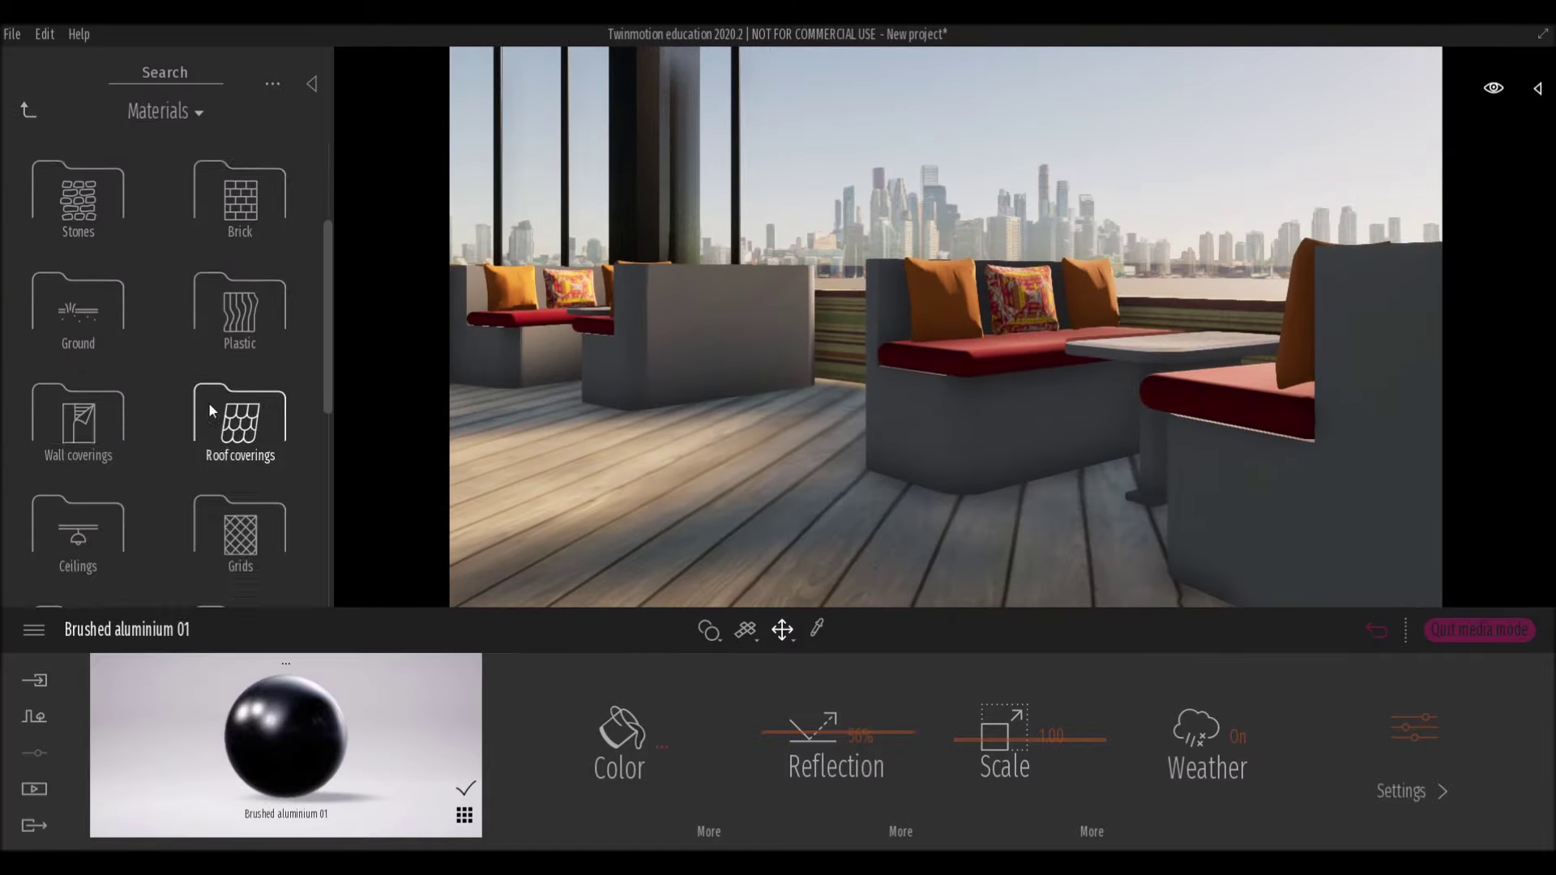
{"action": "scroll", "coordinate": [212, 424], "scroll_direction": "down", "scroll_amount": 2}
{"action": "scroll", "coordinate": [138, 359], "scroll_direction": "down", "scroll_amount": 2}
{"action": "left_click", "coordinate": [236, 485]}
{"action": "mouse_move", "coordinate": [240, 298]}
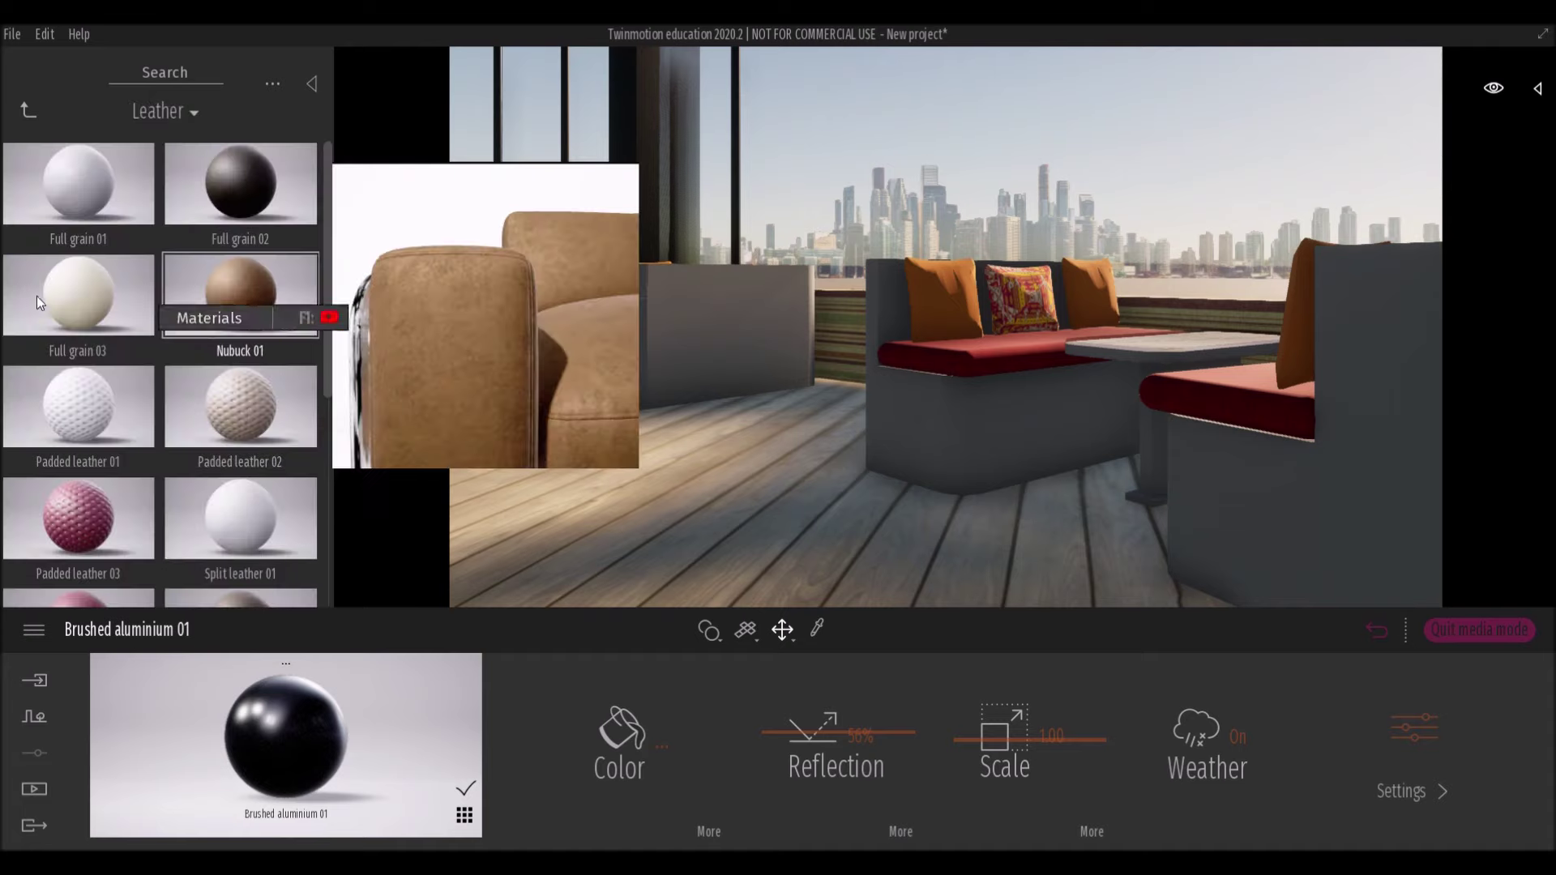
{"action": "left_click_drag", "start_coordinate": [38, 295], "coordinate": [972, 370]}
{"action": "key", "text": "ctrl+z"}
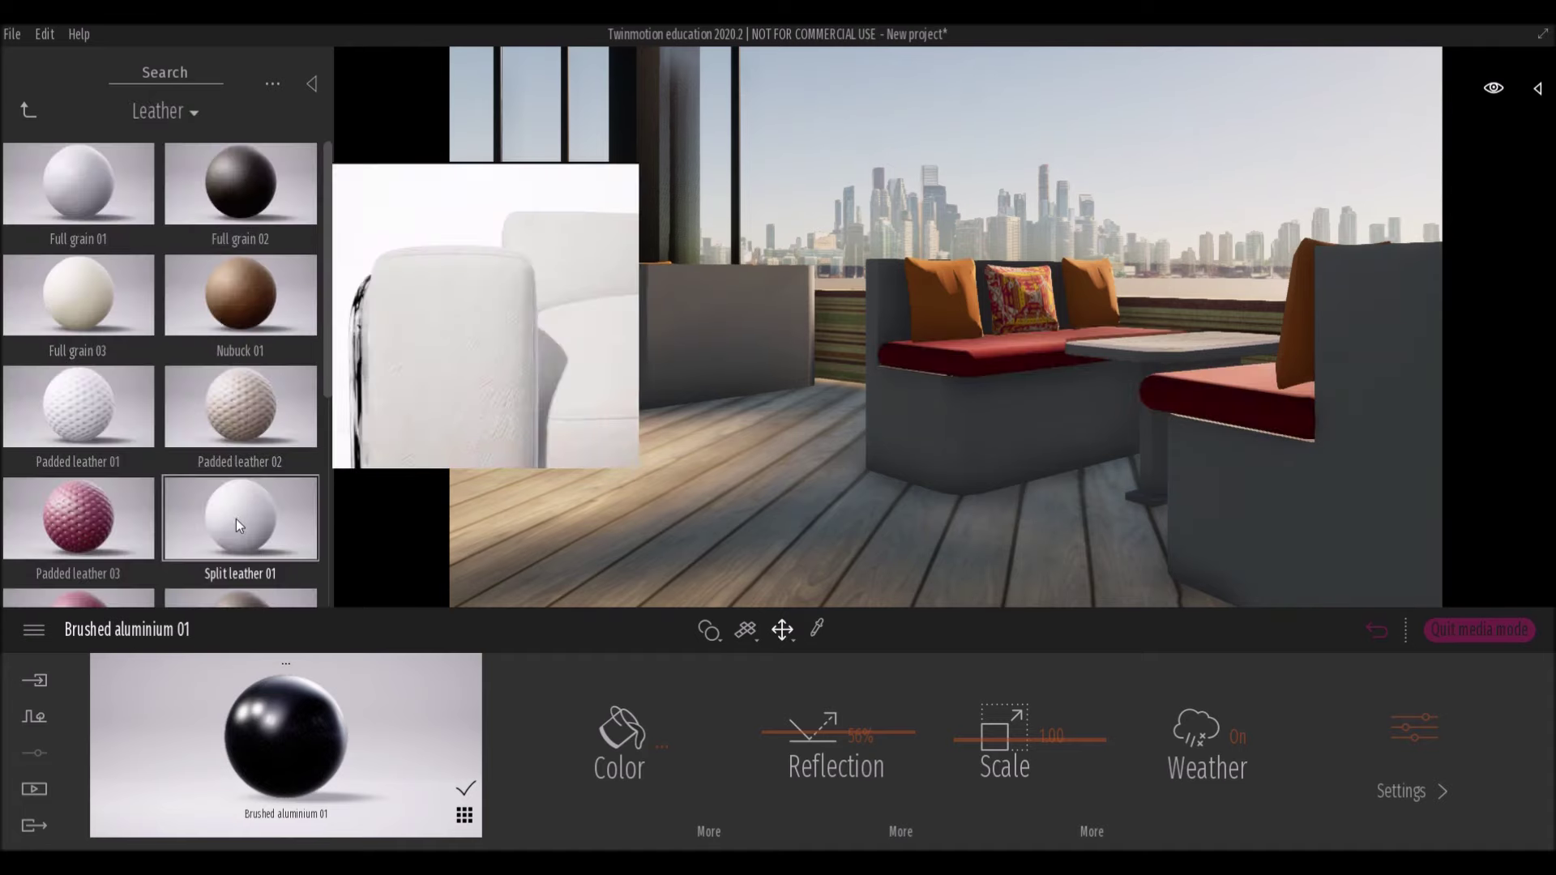
{"action": "left_click_drag", "start_coordinate": [241, 512], "coordinate": [973, 357]}
{"action": "left_click_drag", "start_coordinate": [240, 512], "coordinate": [1028, 313]}
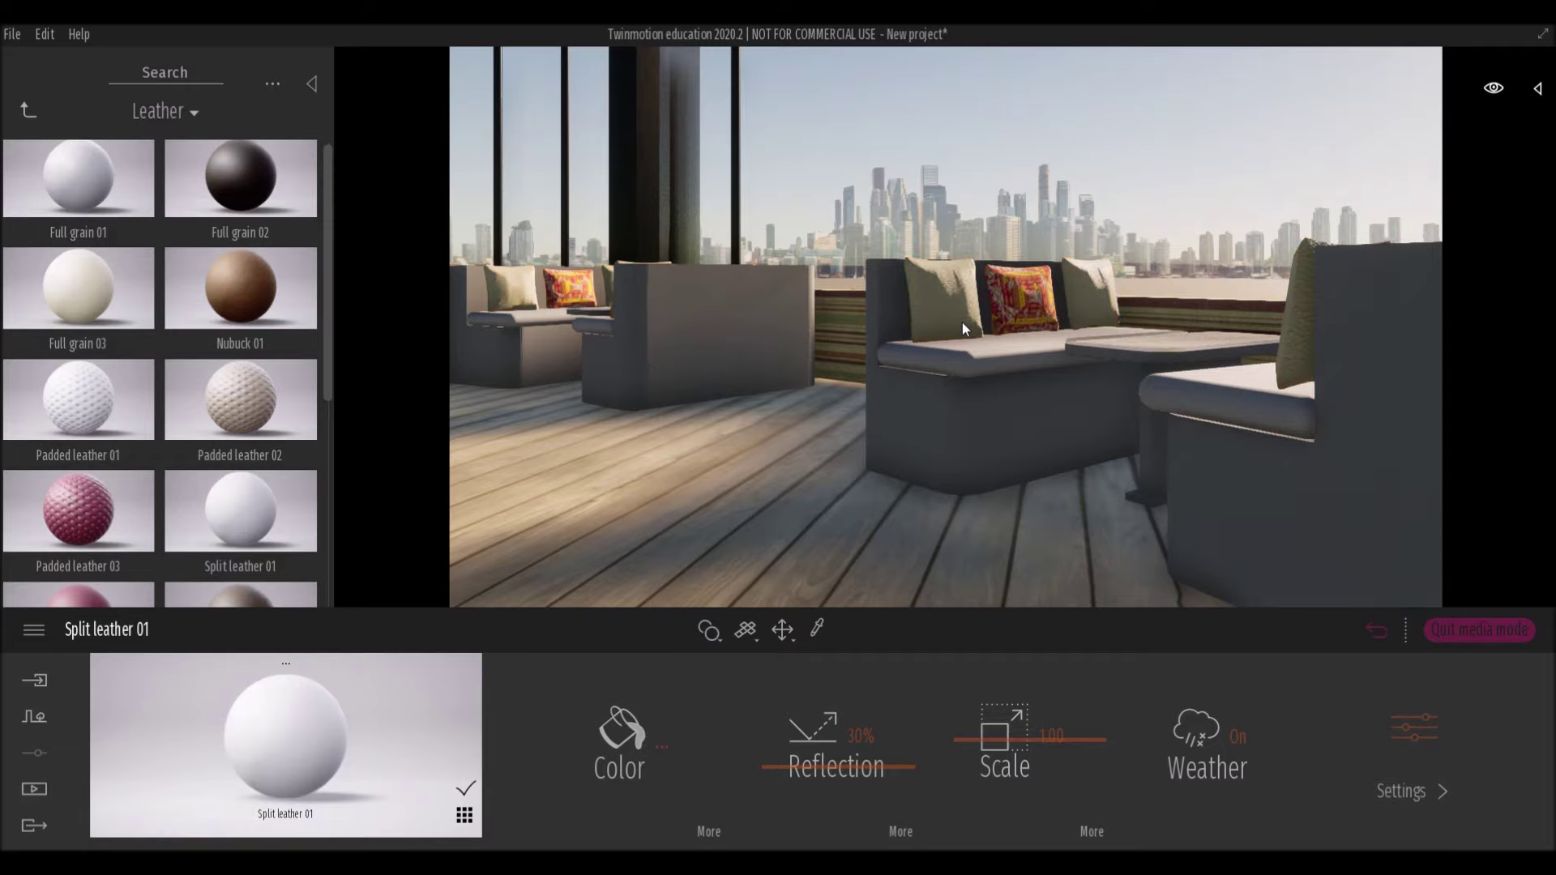
Try Padded leather 02 on the sofa seat, then apply Full grain 03 to the cushions.
{"action": "scroll", "coordinate": [217, 421], "scroll_direction": "down", "scroll_amount": 1}
{"action": "left_click_drag", "start_coordinate": [79, 243], "coordinate": [945, 357]}
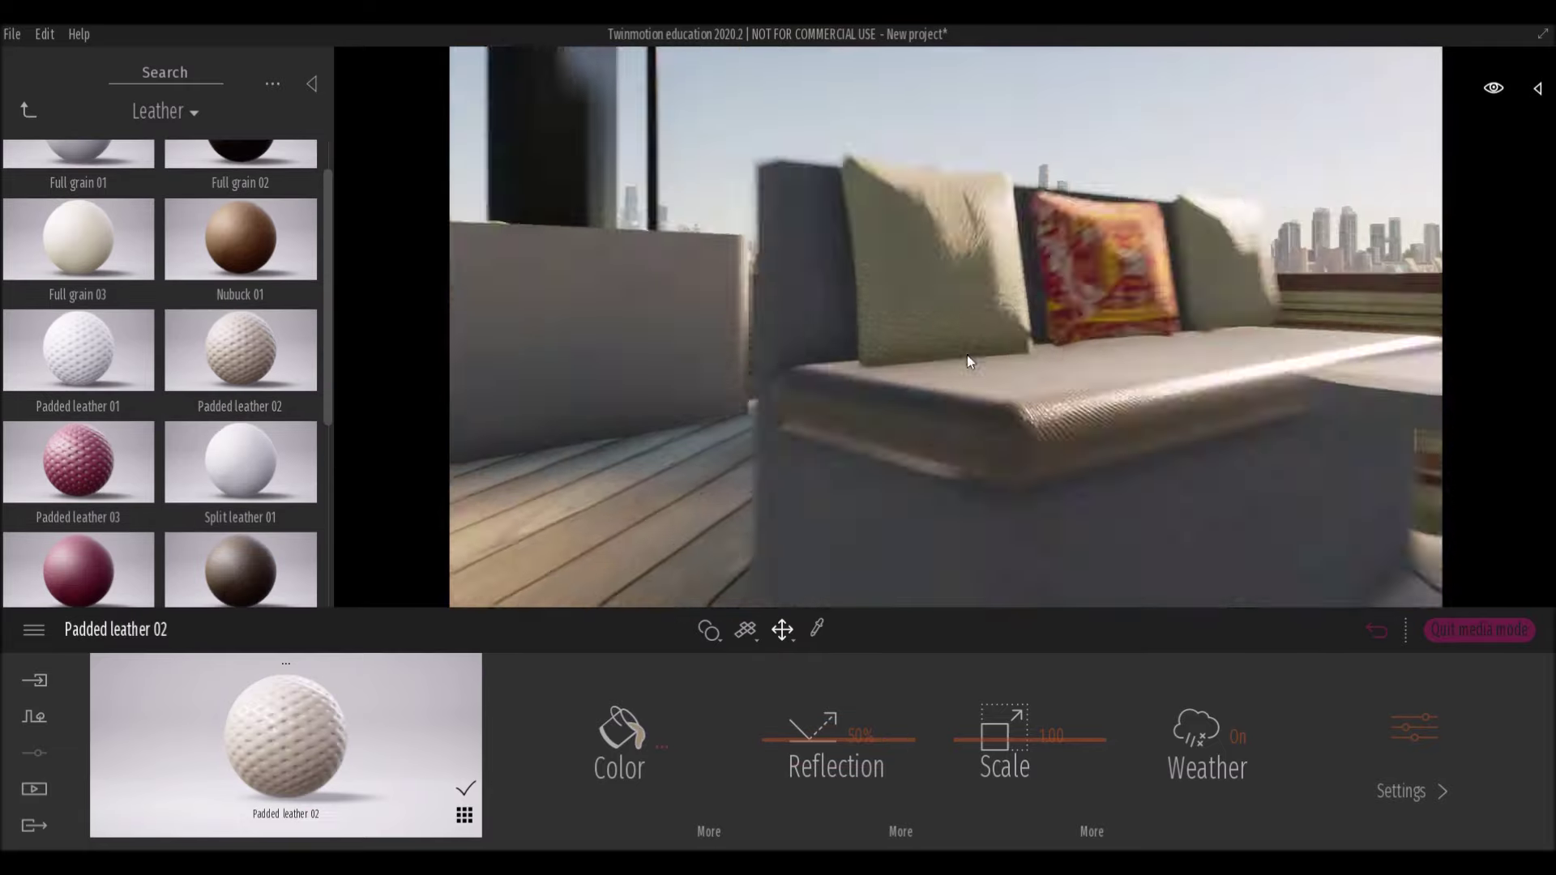
{"action": "left_click_drag", "start_coordinate": [1002, 733], "coordinate": [956, 350]}
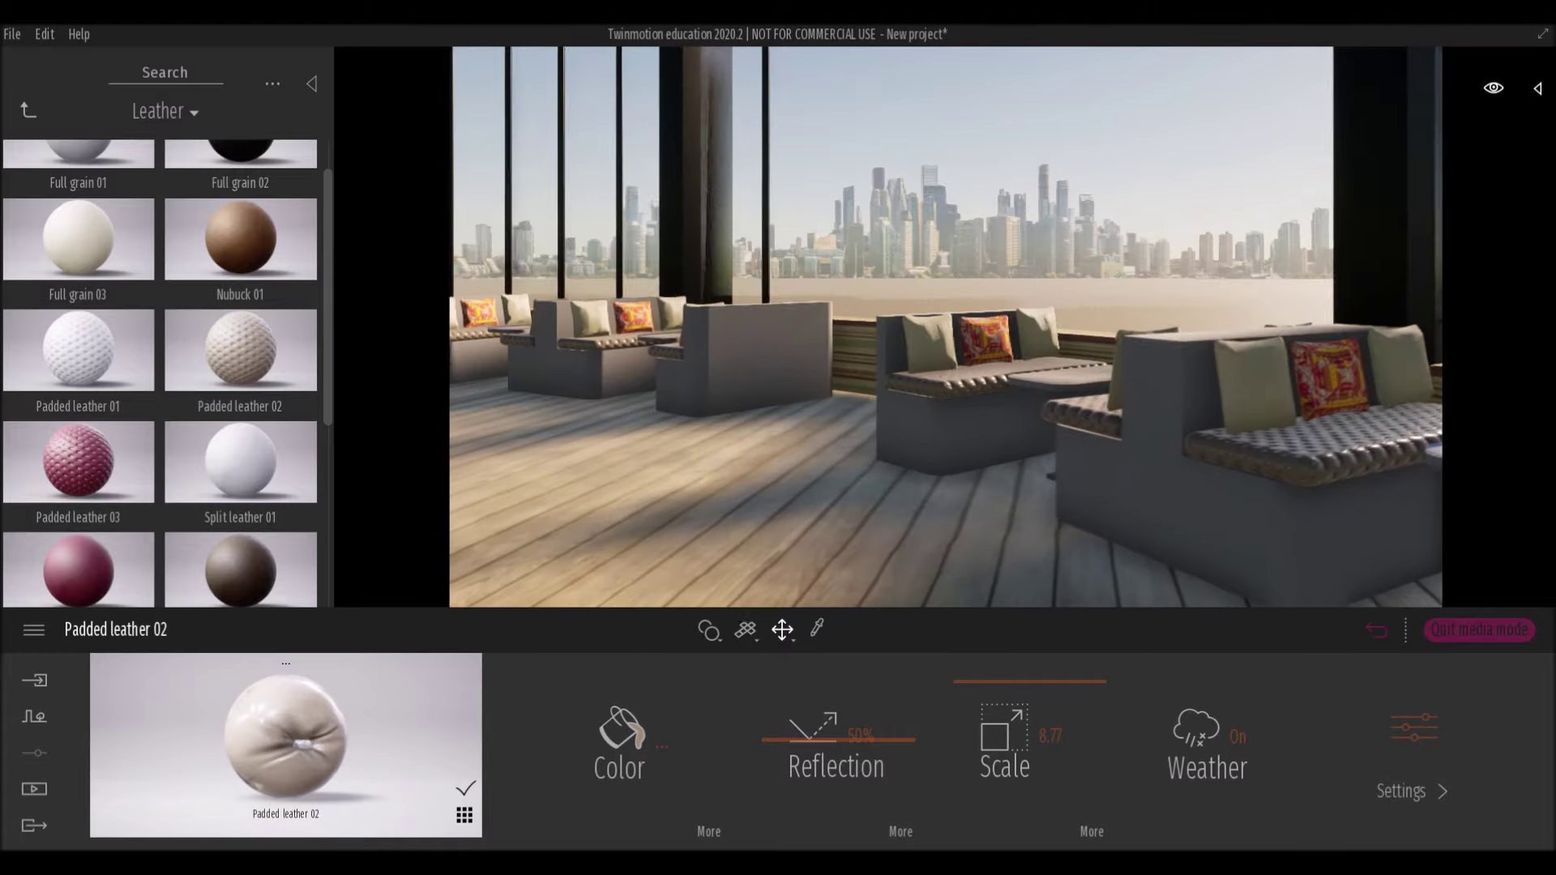
{"action": "left_click_drag", "start_coordinate": [79, 239], "coordinate": [1190, 375]}
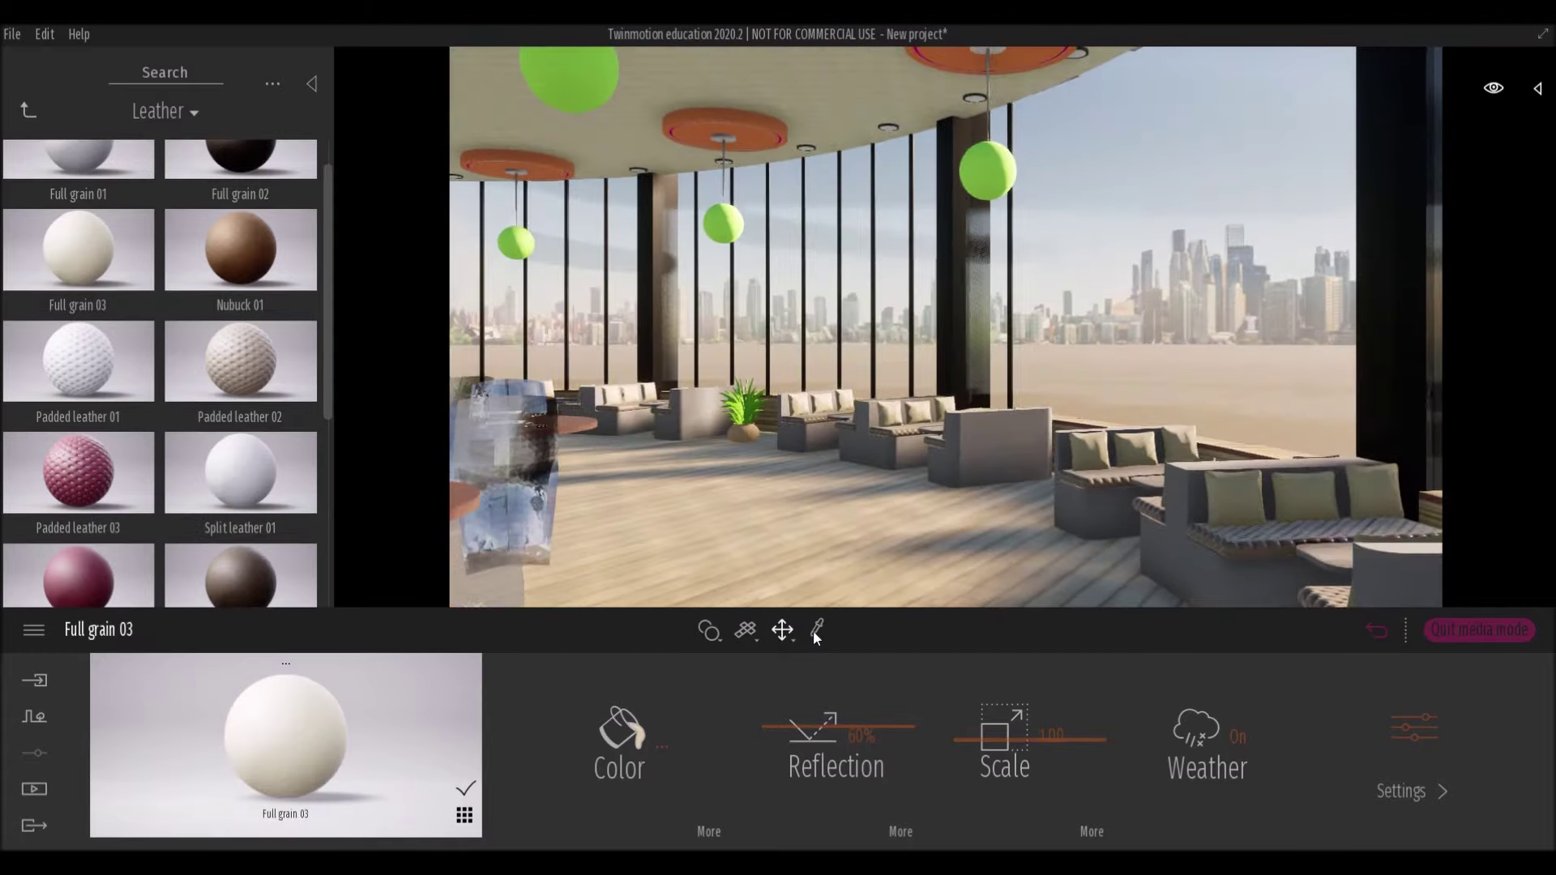
{"action": "left_click", "coordinate": [996, 166]}
Apply the Translucent Ice 3 material to the green pendant globes.
{"action": "left_click", "coordinate": [1412, 754]}
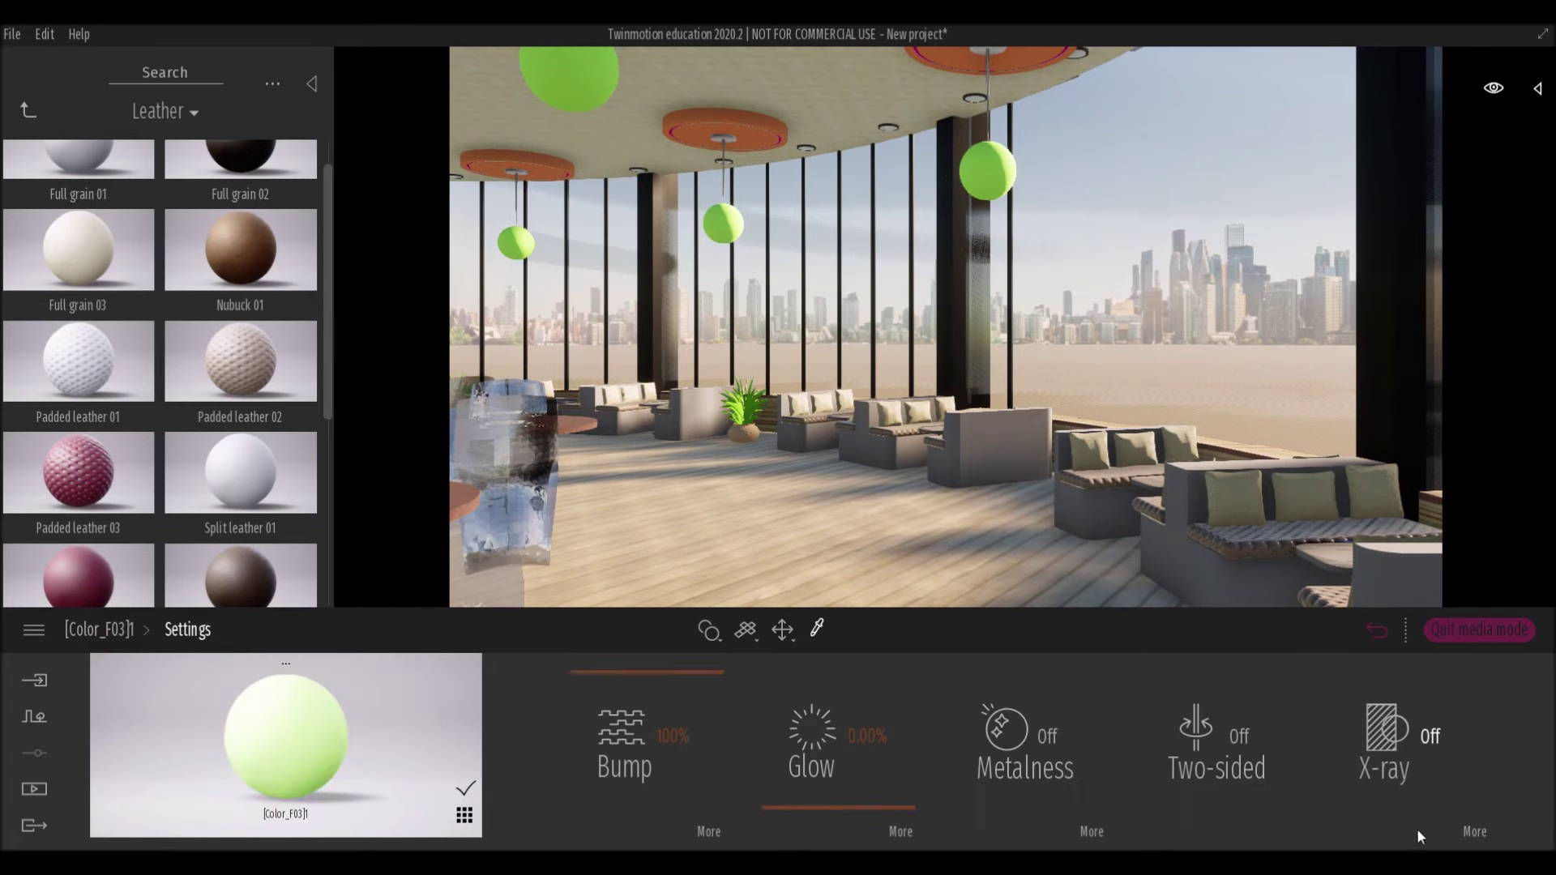
{"action": "left_click", "coordinate": [29, 109]}
{"action": "scroll", "coordinate": [106, 348], "scroll_direction": "up", "scroll_amount": 1}
{"action": "scroll", "coordinate": [103, 353], "scroll_direction": "down", "scroll_amount": 1}
{"action": "left_click", "coordinate": [236, 429]}
{"action": "scroll", "coordinate": [231, 417], "scroll_direction": "down", "scroll_amount": 2}
{"action": "left_click_drag", "start_coordinate": [88, 548], "coordinate": [996, 182]}
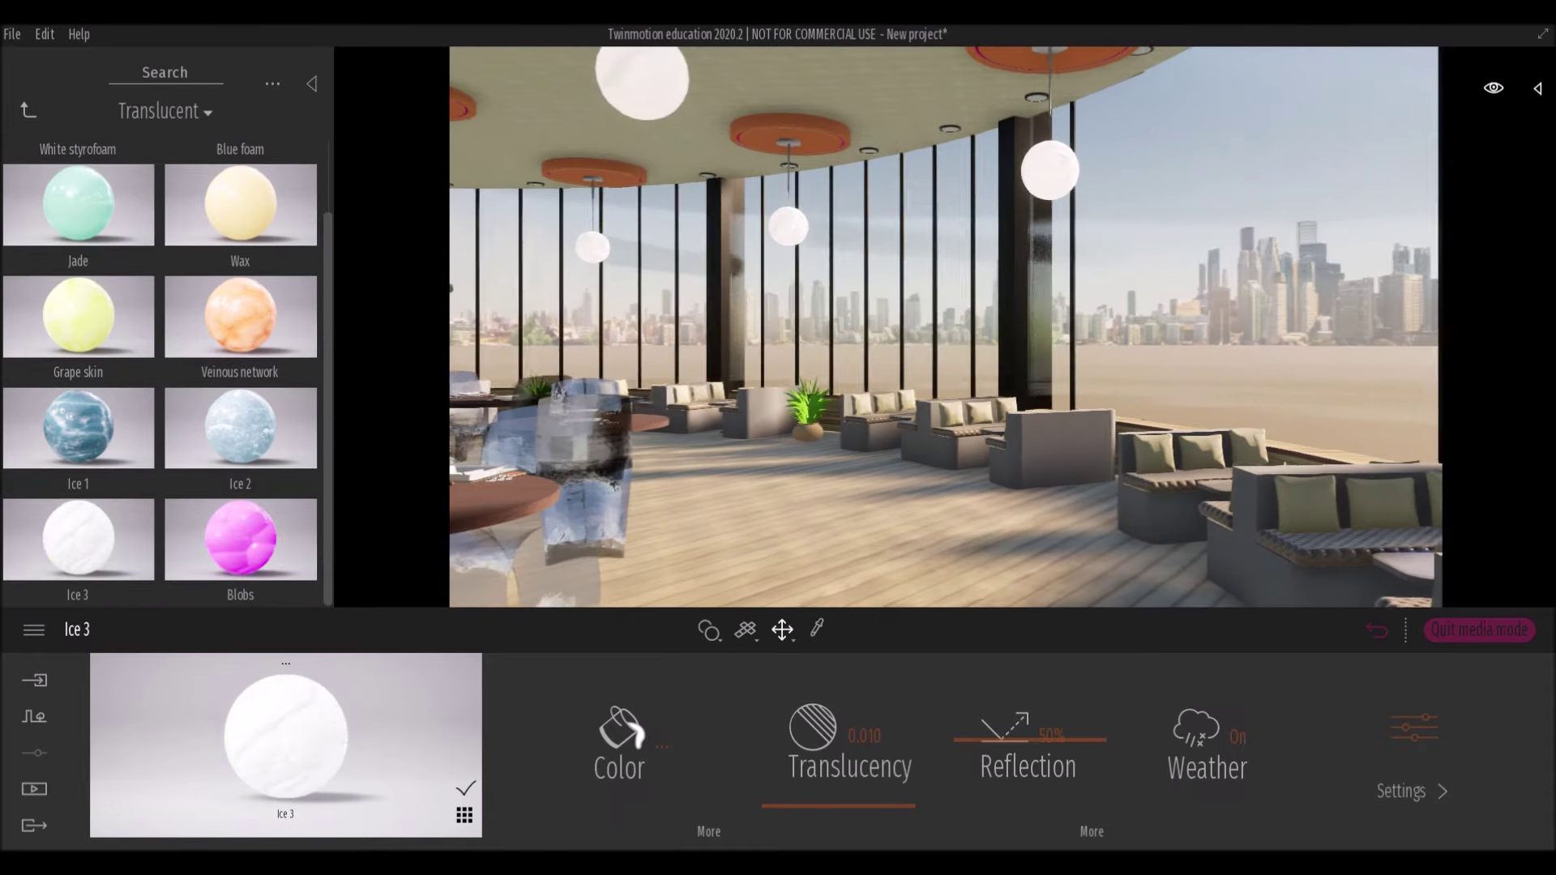
{"action": "right_click_drag", "start_coordinate": [996, 182], "coordinate": [809, 224]}
Give the central pole a Chrome metal finish instead of Matt chrome.
{"action": "left_click", "coordinate": [28, 118]}
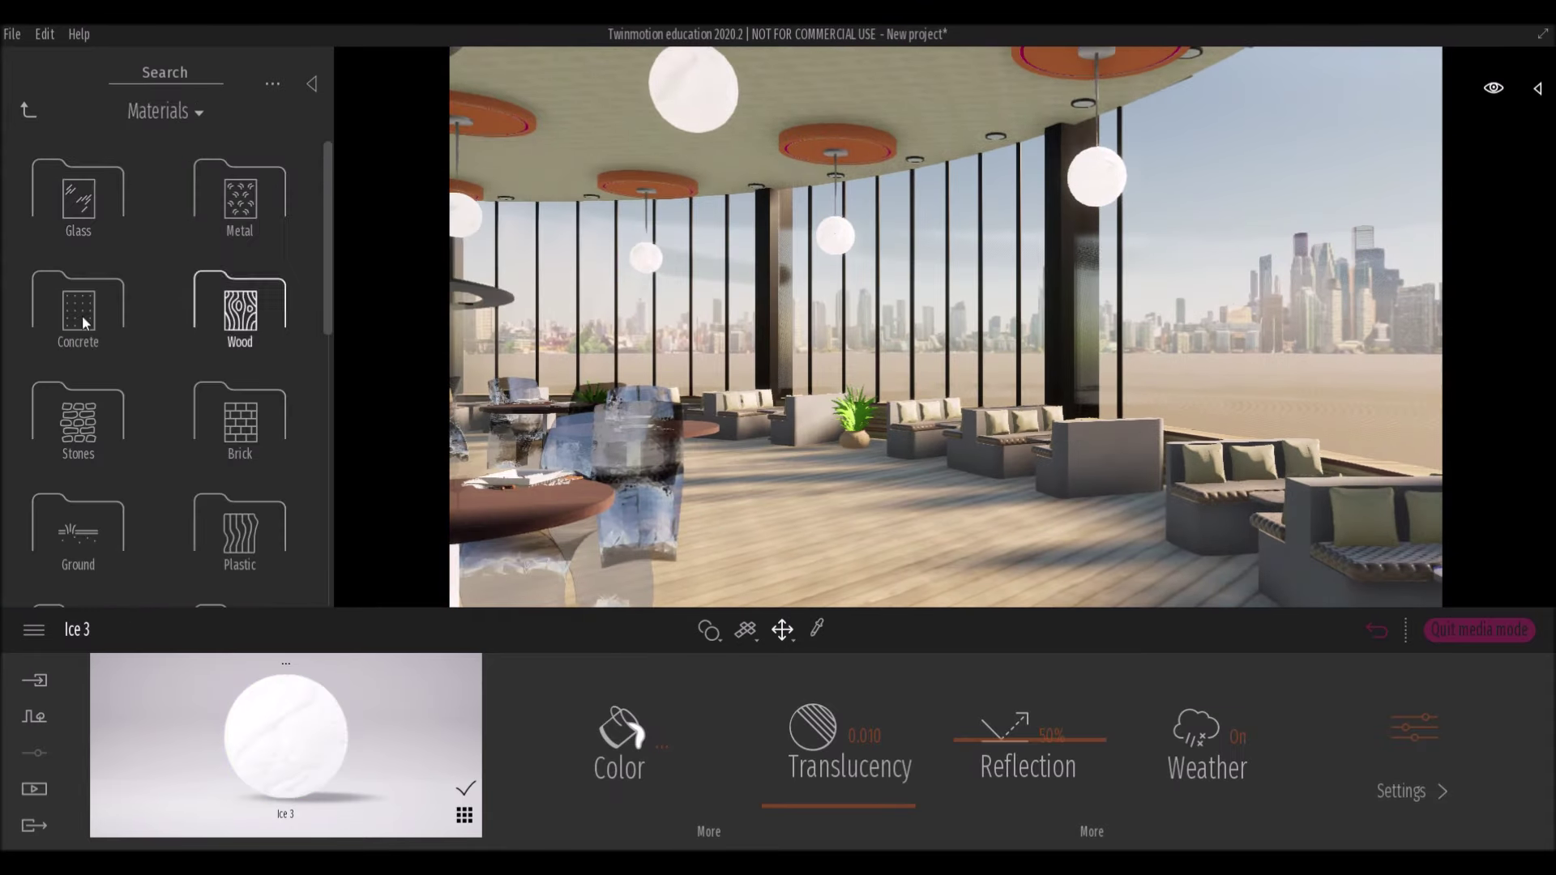
{"action": "left_click", "coordinate": [213, 221]}
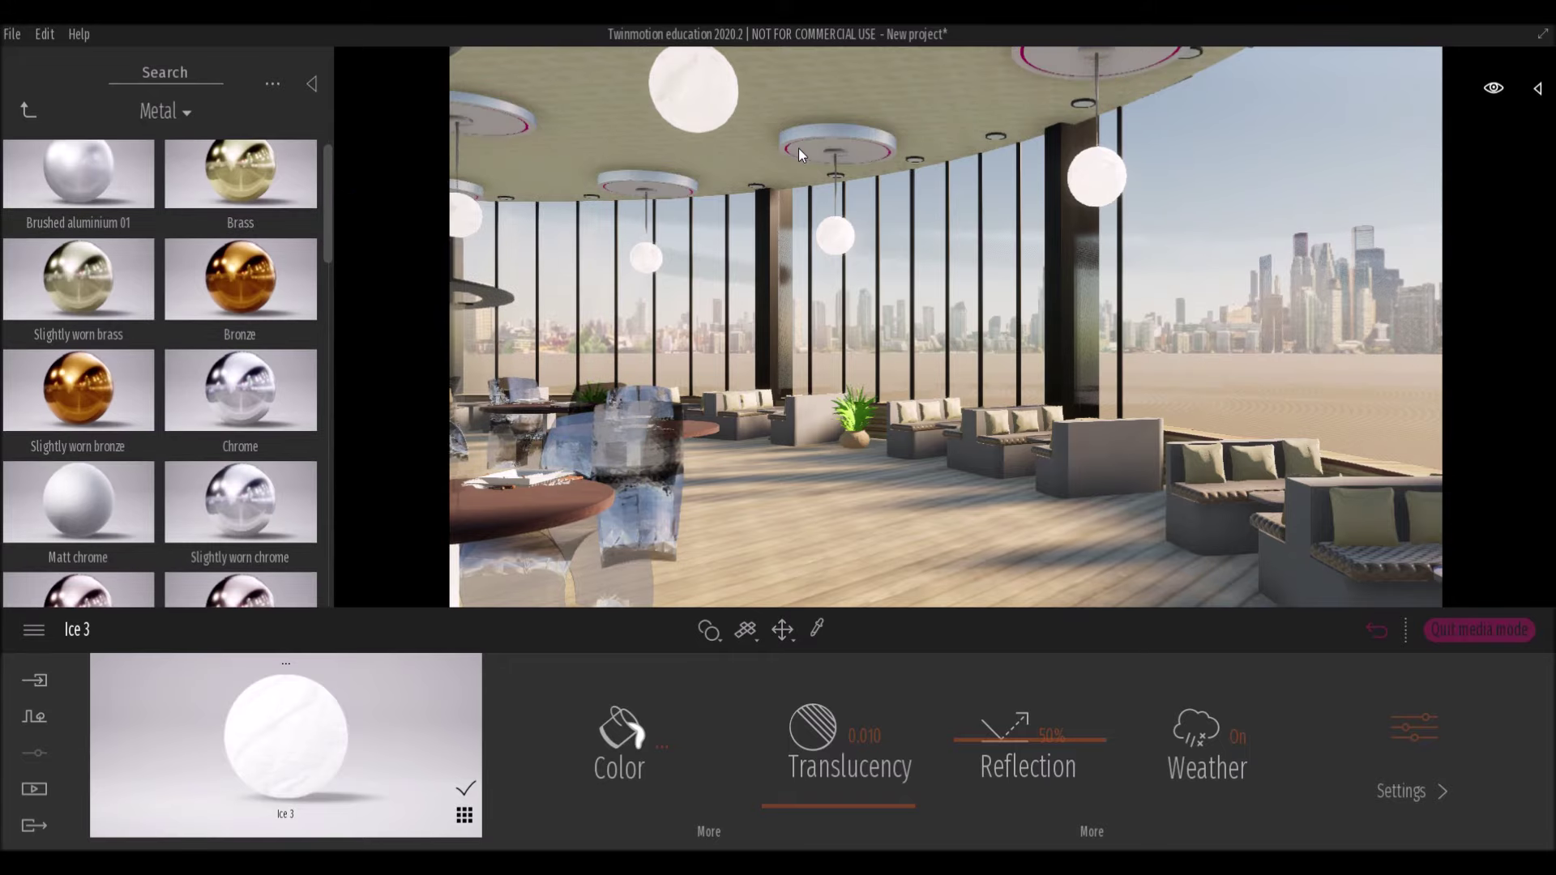
{"action": "left_click_drag", "start_coordinate": [78, 503], "coordinate": [799, 148]}
{"action": "right_click_drag", "start_coordinate": [697, 95], "coordinate": [713, 185]}
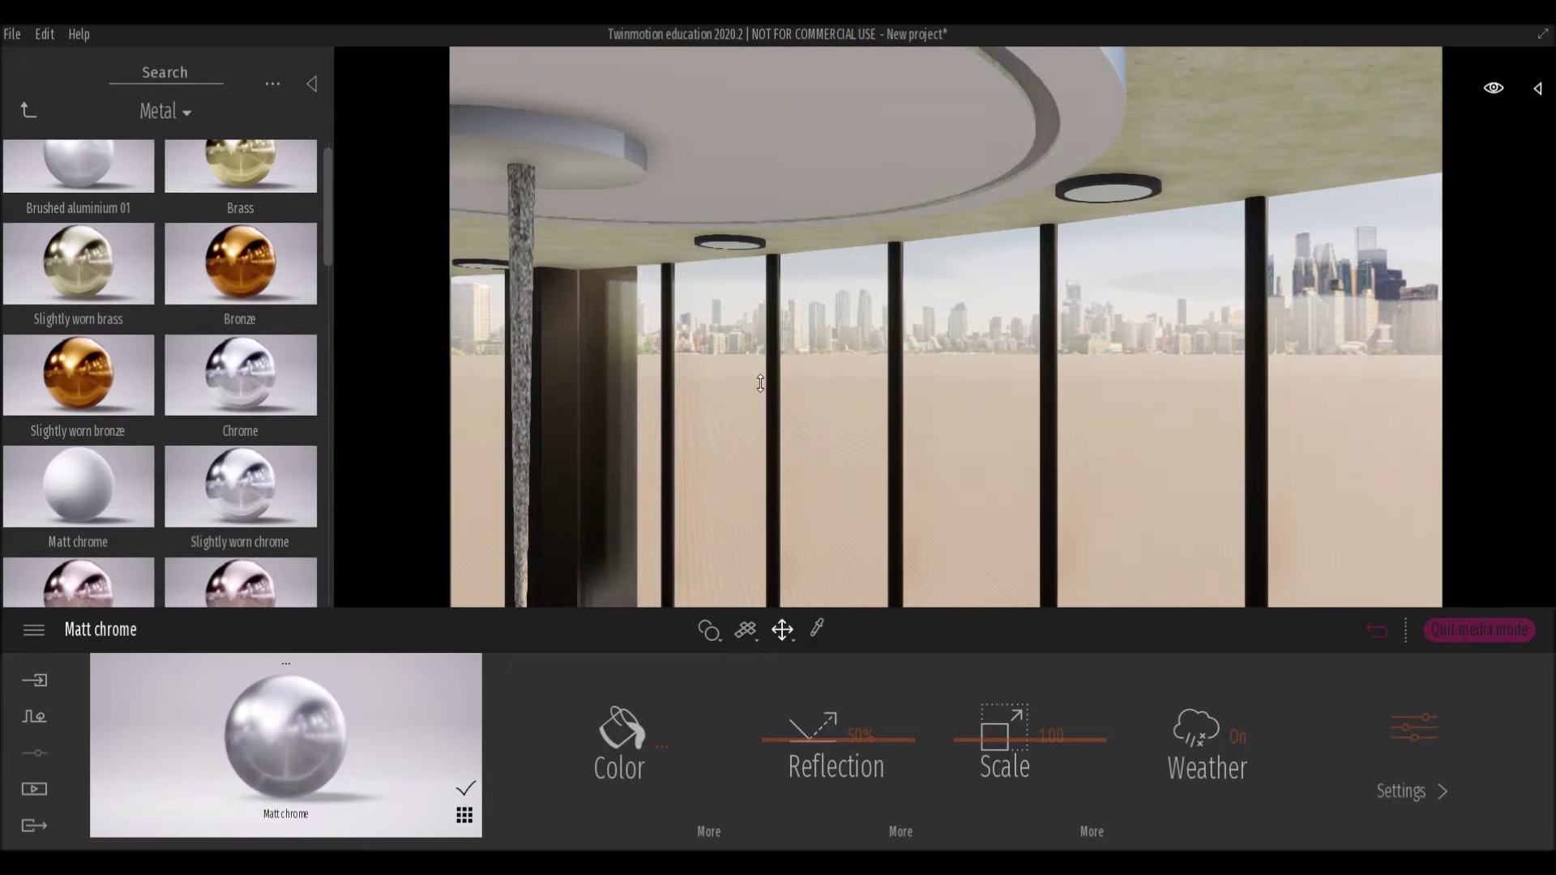
{"action": "right_click_drag", "start_coordinate": [847, 428], "coordinate": [847, 454]}
{"action": "left_click_drag", "start_coordinate": [239, 376], "coordinate": [682, 250]}
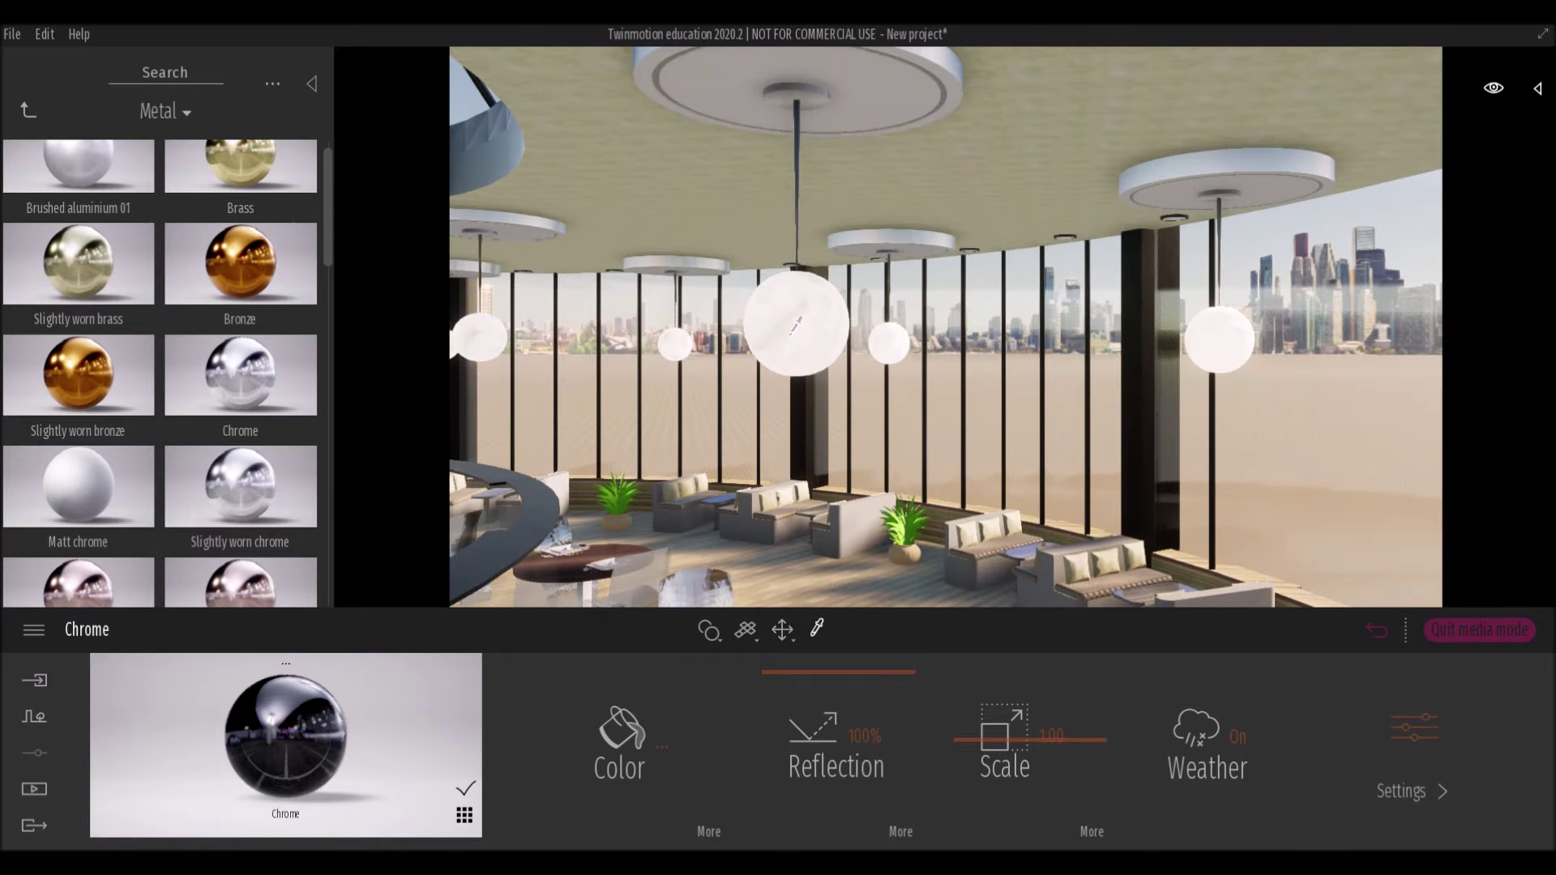
Set the Ice 3 pendant globes' translucency to 0.00.
{"action": "left_click", "coordinate": [796, 332]}
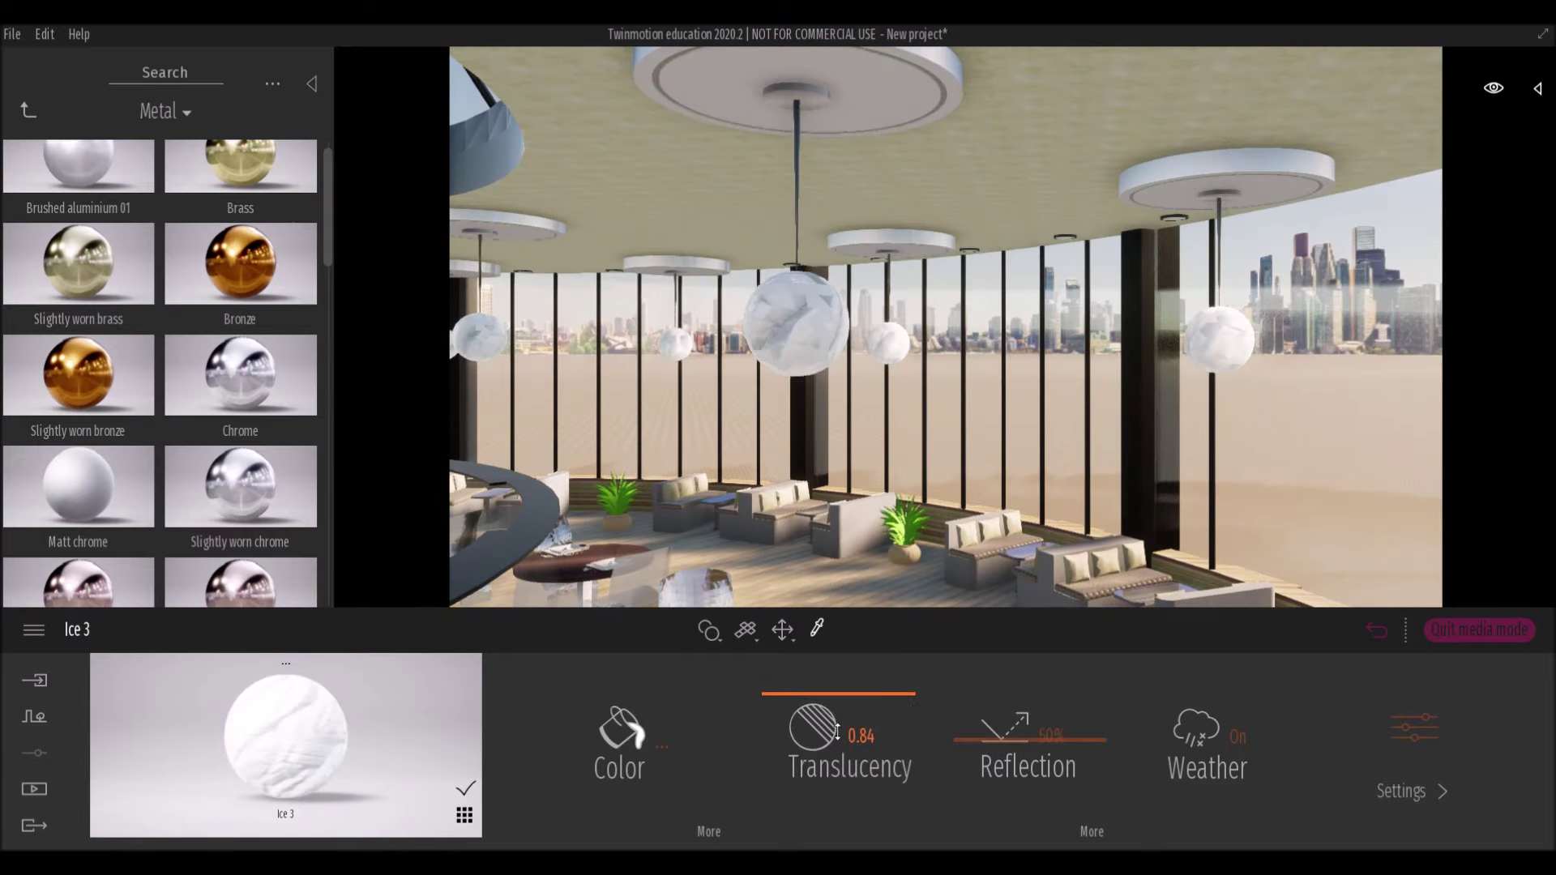
{"action": "left_click_drag", "start_coordinate": [837, 677], "coordinate": [830, 624]}
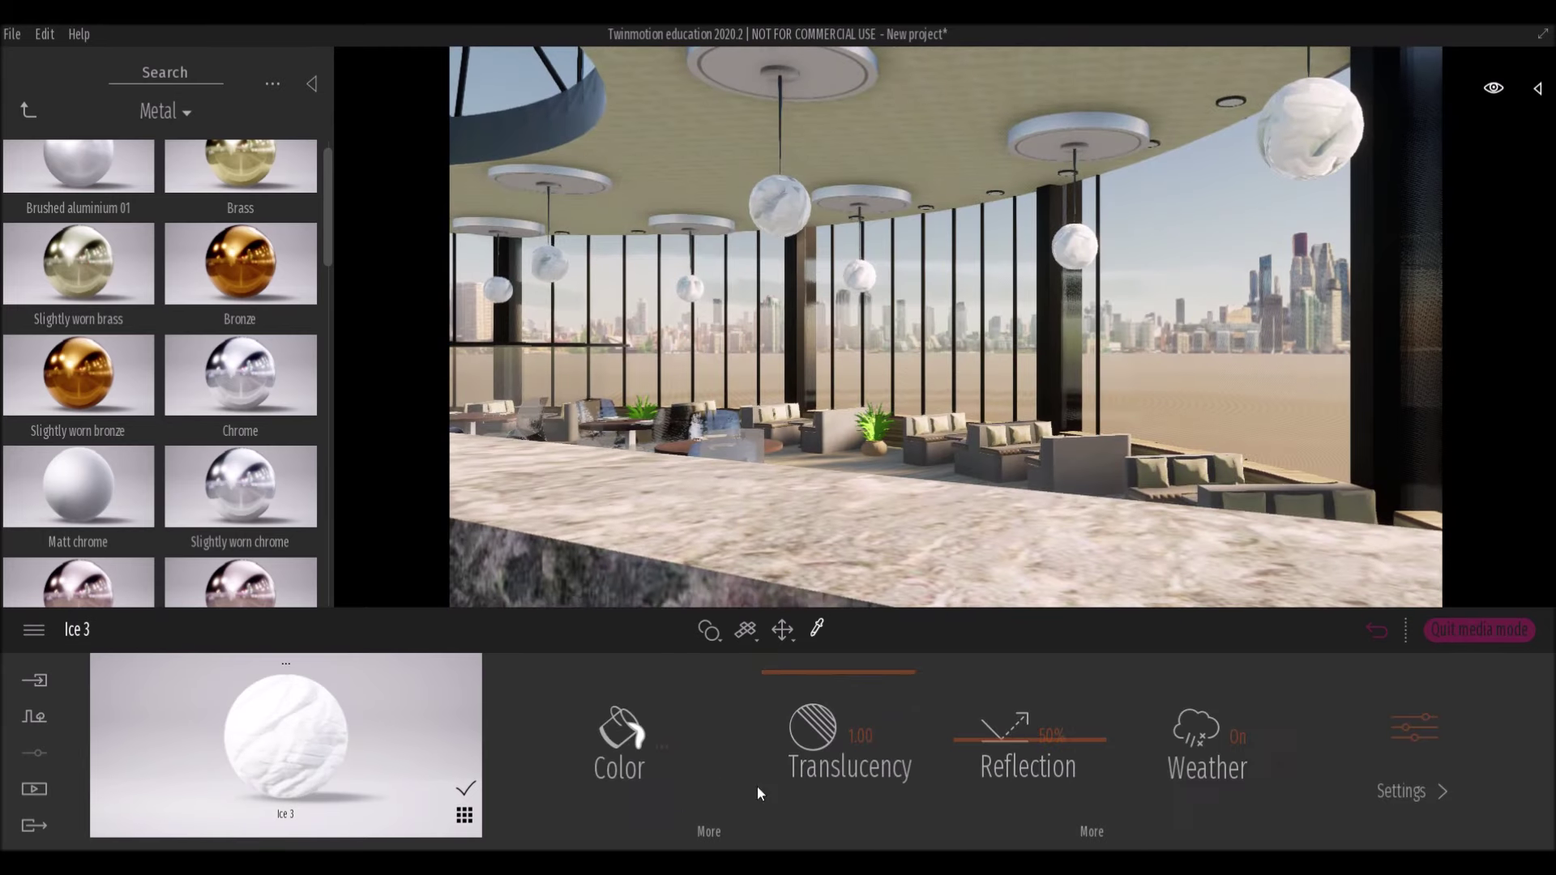
{"action": "left_click", "coordinate": [708, 832]}
{"action": "left_click", "coordinate": [81, 638]}
{"action": "left_click_drag", "start_coordinate": [802, 823], "coordinate": [1008, 470]}
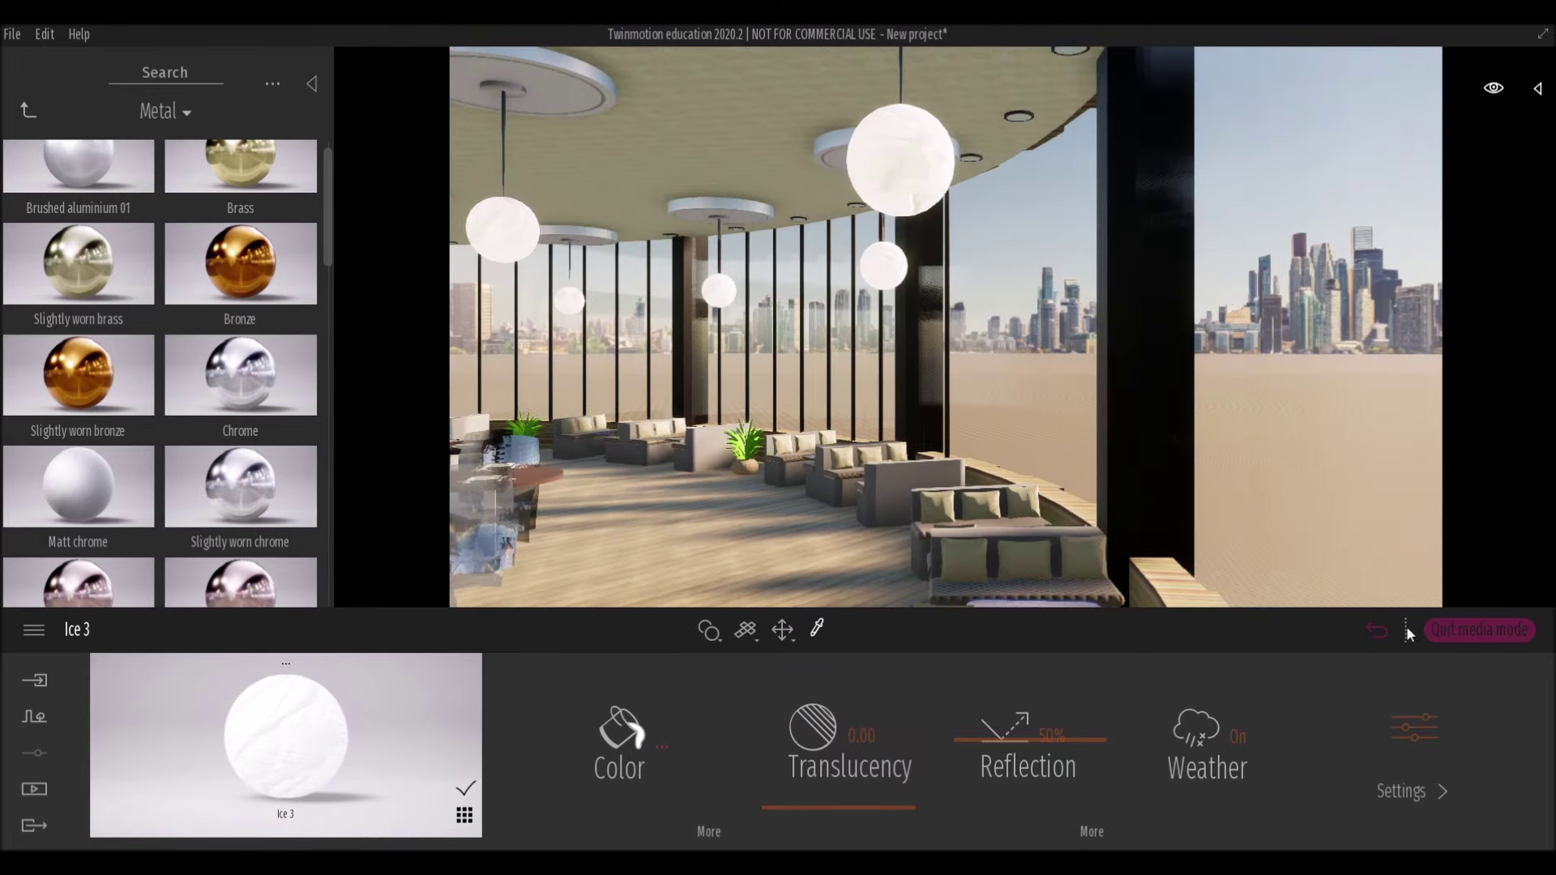
{"action": "left_click", "coordinate": [34, 789]}
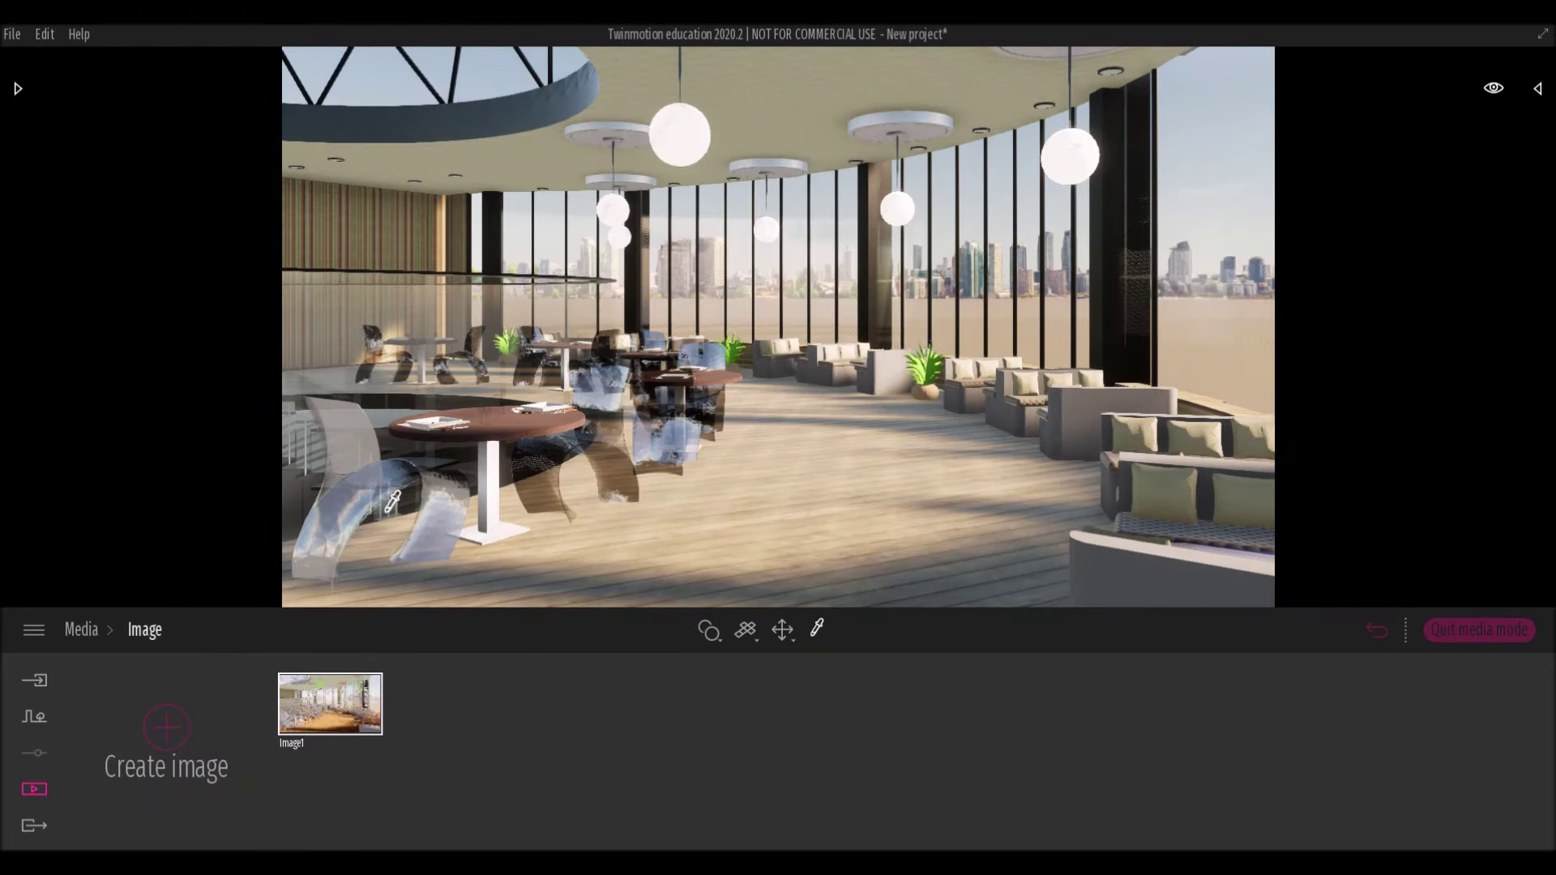
{"action": "left_click", "coordinate": [358, 503]}
Try Reflective and Two sided glass on the chairs, varying opacity between 21% and 49%.
{"action": "left_click", "coordinate": [28, 110]}
{"action": "left_click", "coordinate": [77, 182]}
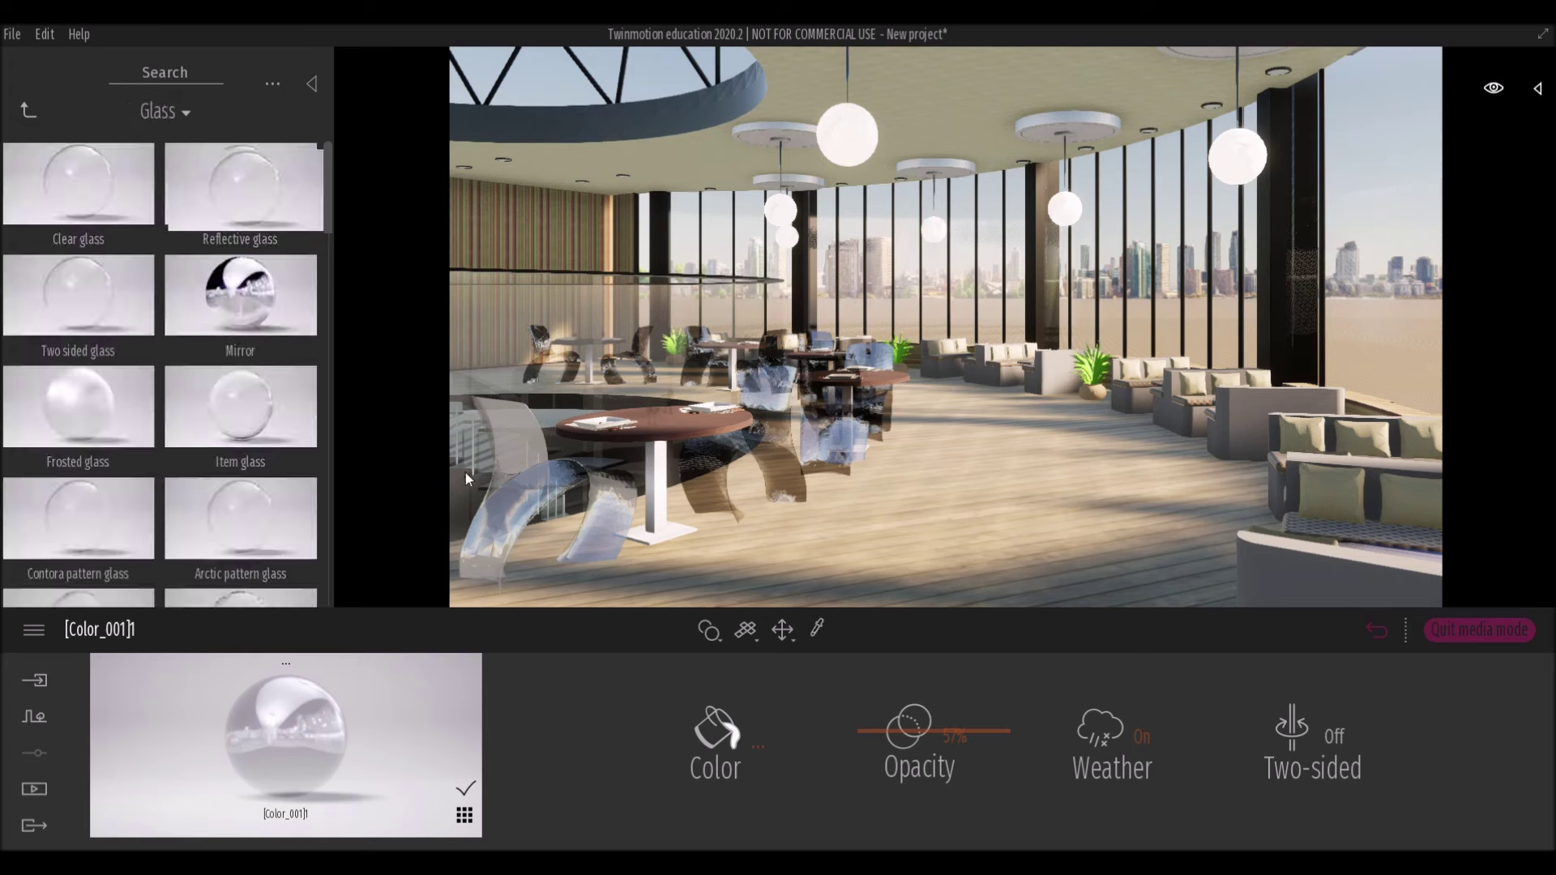
{"action": "left_click_drag", "start_coordinate": [511, 511], "coordinate": [511, 511]}
{"action": "left_click_drag", "start_coordinate": [933, 745], "coordinate": [908, 753]}
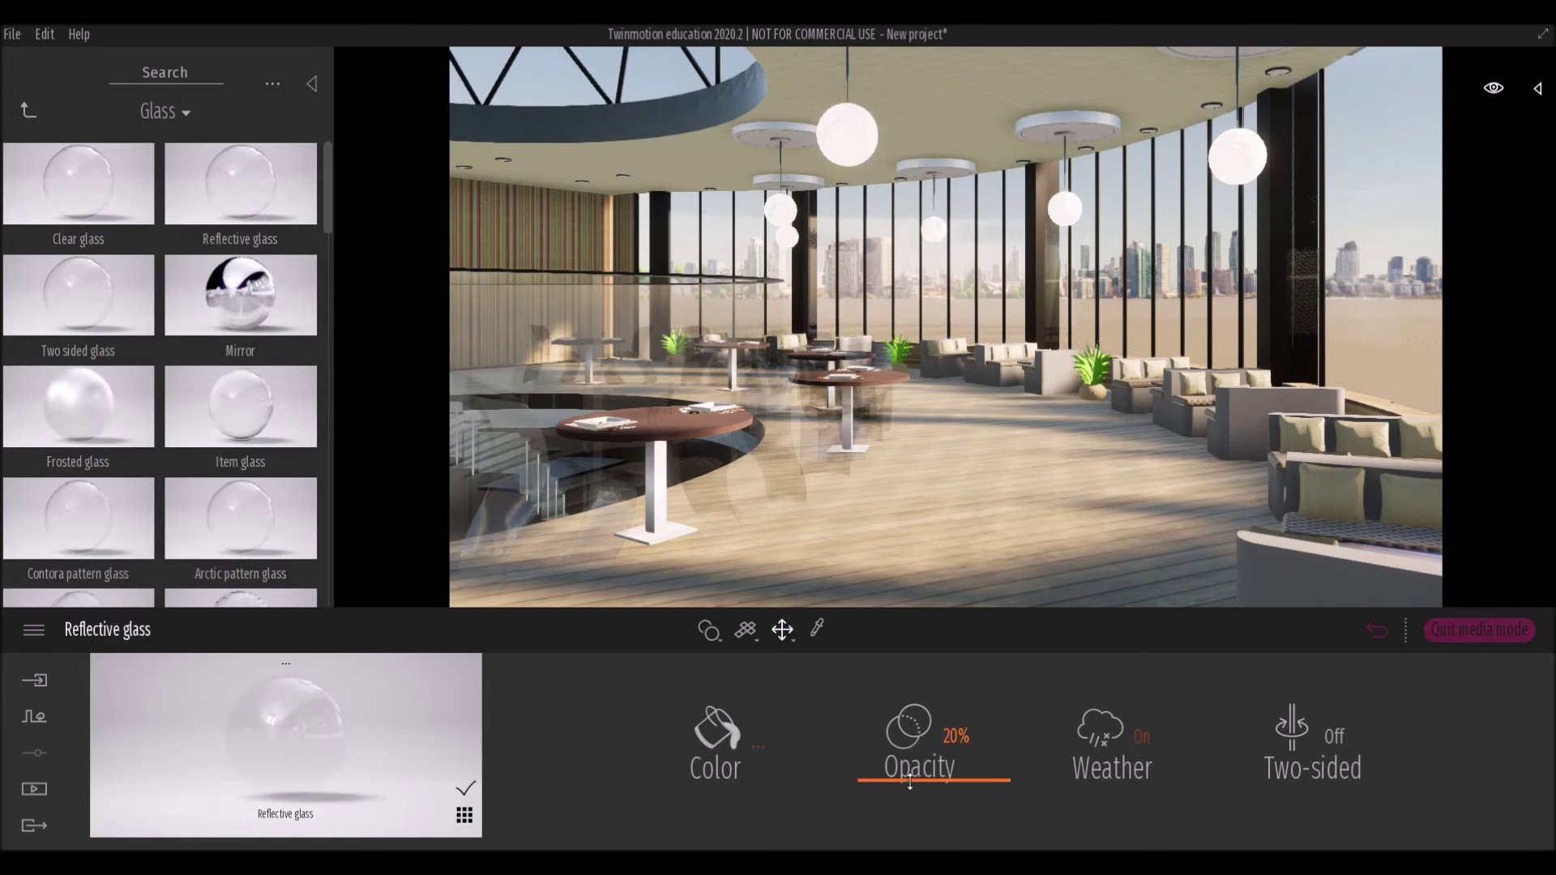
{"action": "left_click_drag", "start_coordinate": [78, 294], "coordinate": [518, 470]}
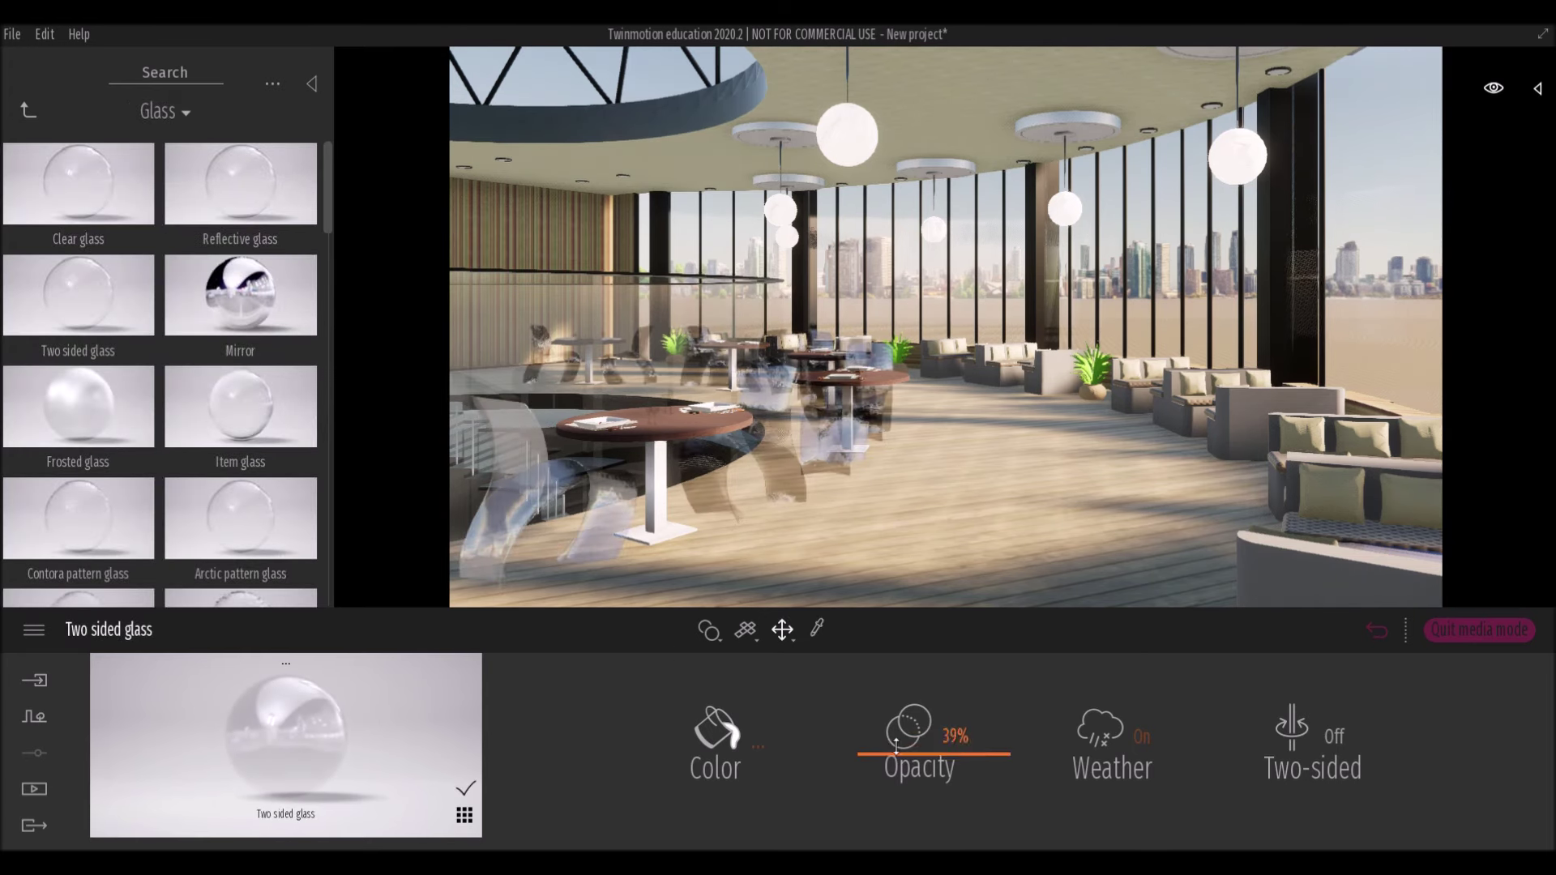
{"action": "mouse_move", "coordinate": [924, 754]}
{"action": "left_mouse_down"}
{"action": "mouse_move", "coordinate": [894, 784]}
{"action": "mouse_move", "coordinate": [892, 760]}
{"action": "left_mouse_up"}
{"action": "left_click_drag", "start_coordinate": [904, 759], "coordinate": [903, 749]}
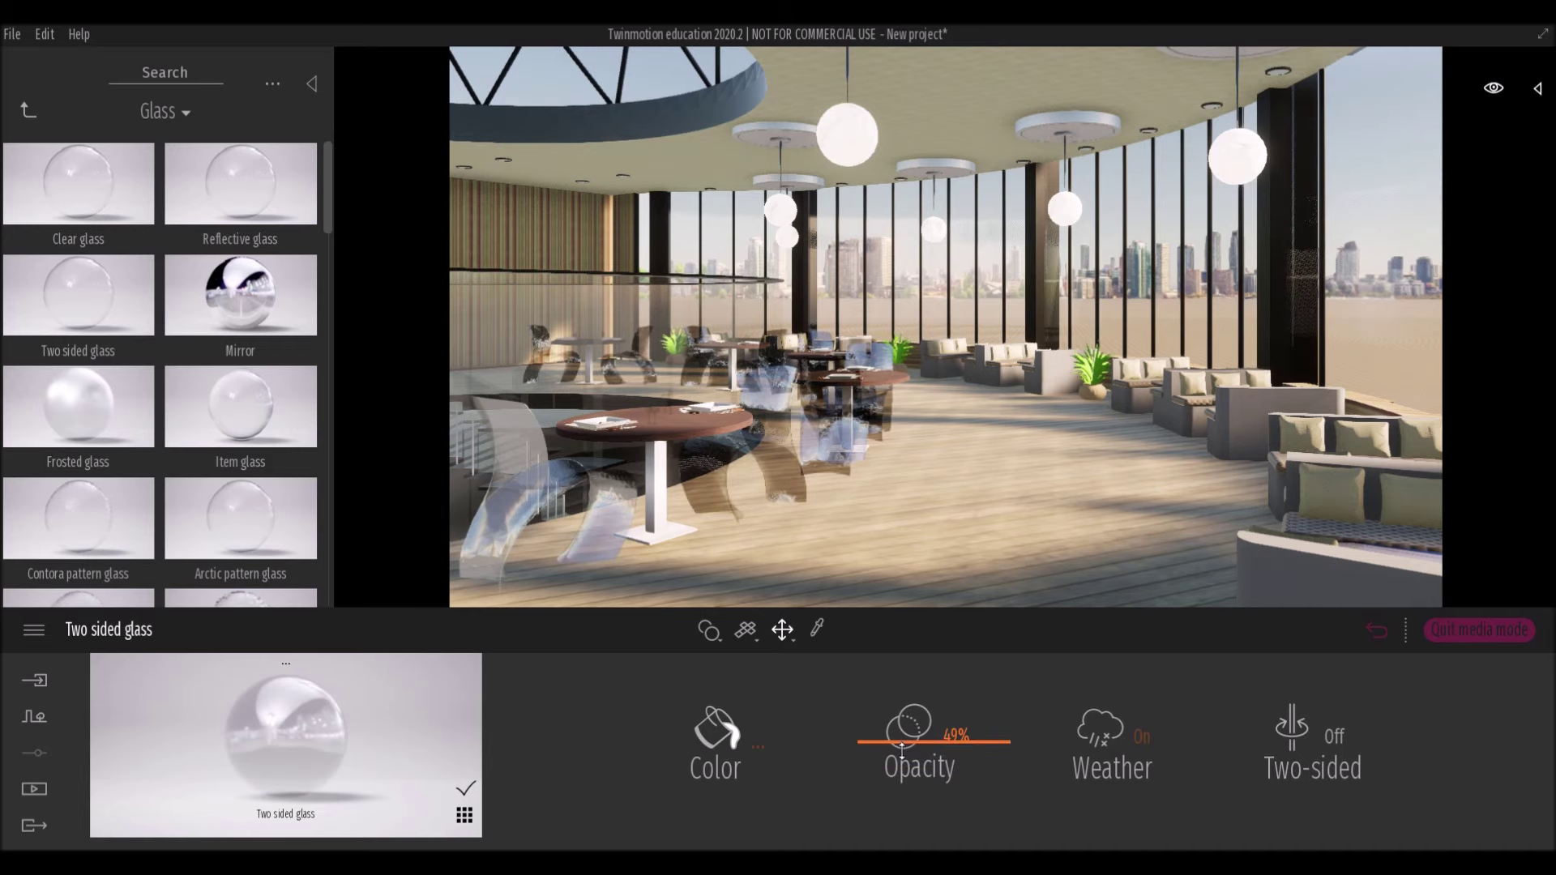
Settle on Reflective glass for the chairs and undo the frosted glass on the windows.
{"action": "left_click_drag", "start_coordinate": [78, 405], "coordinate": [519, 462]}
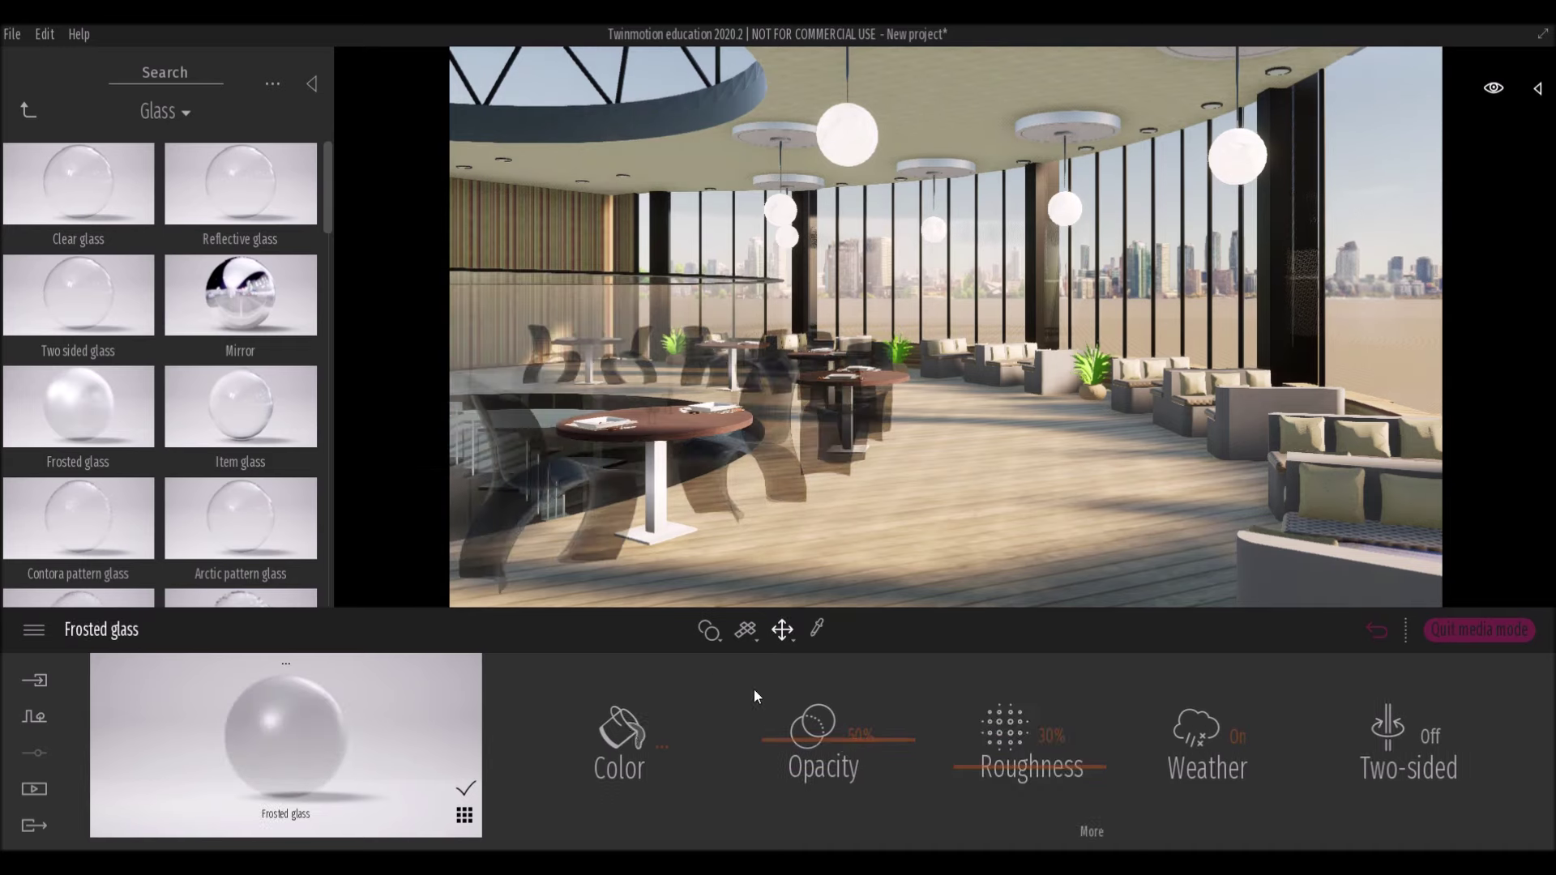
{"action": "mouse_move", "coordinate": [805, 749]}
{"action": "left_mouse_down"}
{"action": "mouse_move", "coordinate": [805, 780]}
{"action": "mouse_move", "coordinate": [801, 751]}
{"action": "left_mouse_up"}
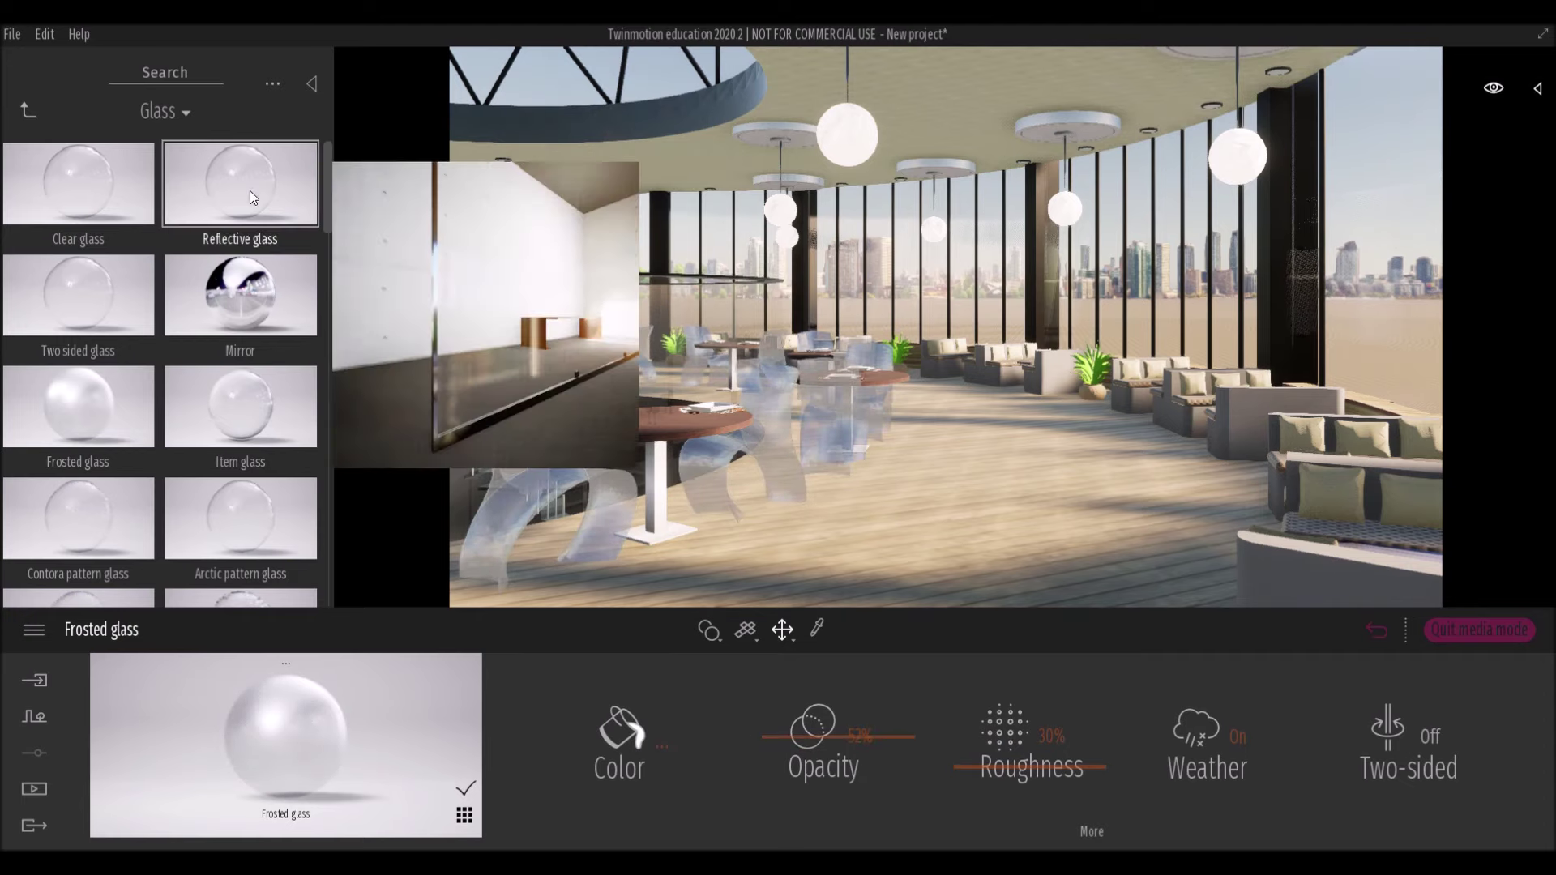
{"action": "left_click_drag", "start_coordinate": [78, 405], "coordinate": [522, 367]}
{"action": "key", "text": "ctrl+z"}
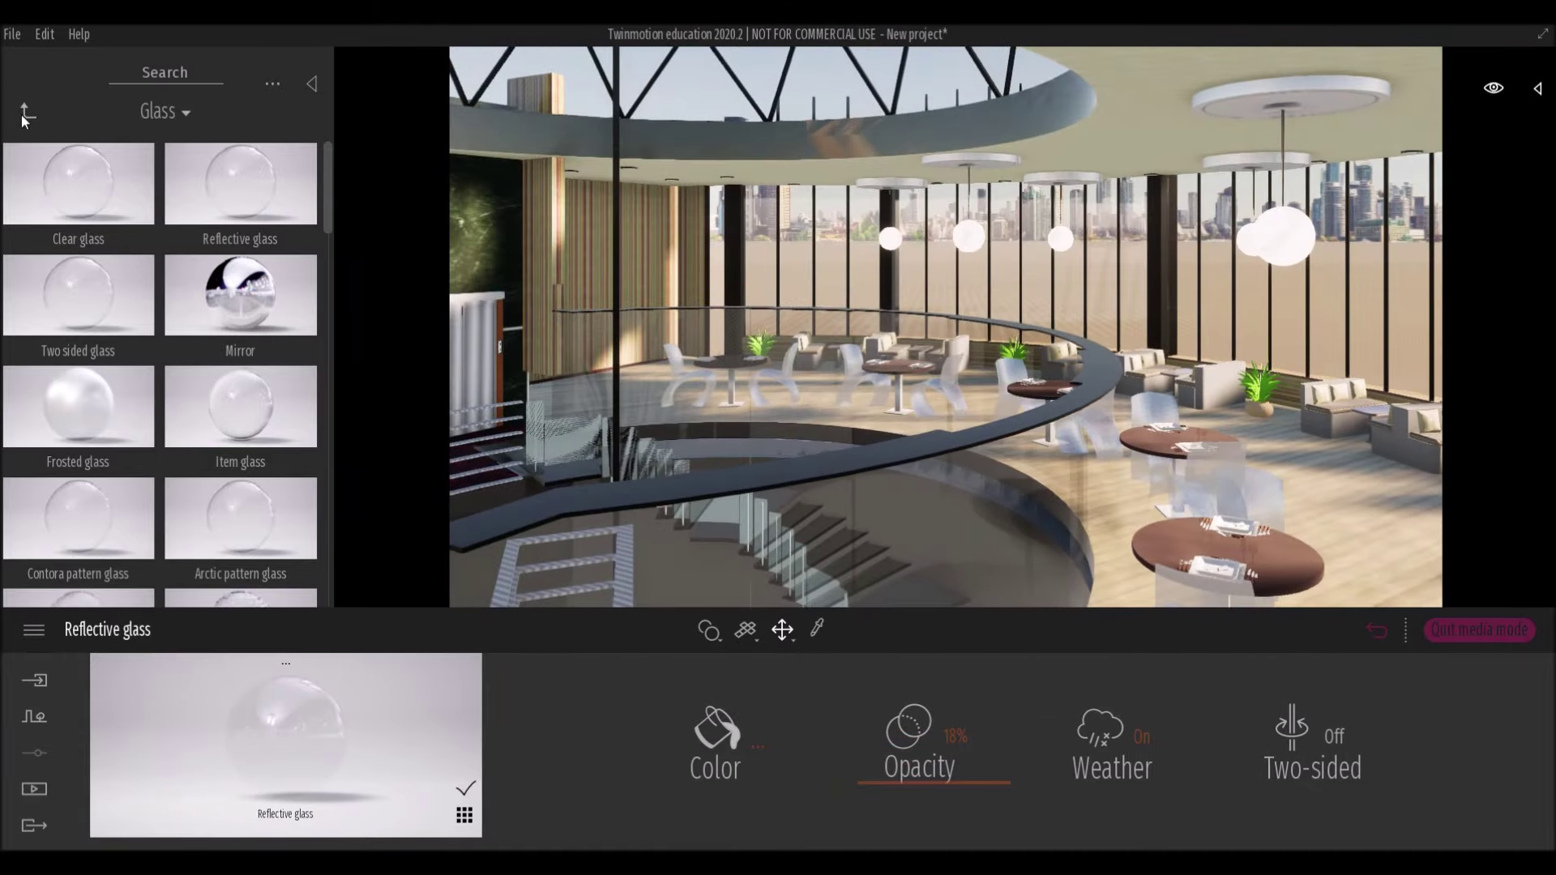
Place a Sphere Reflection Probe in the lounge and enlarge it to 23.60 m.
{"action": "left_click", "coordinate": [26, 111]}
{"action": "scroll", "coordinate": [178, 575], "scroll_direction": "down", "scroll_amount": 5}
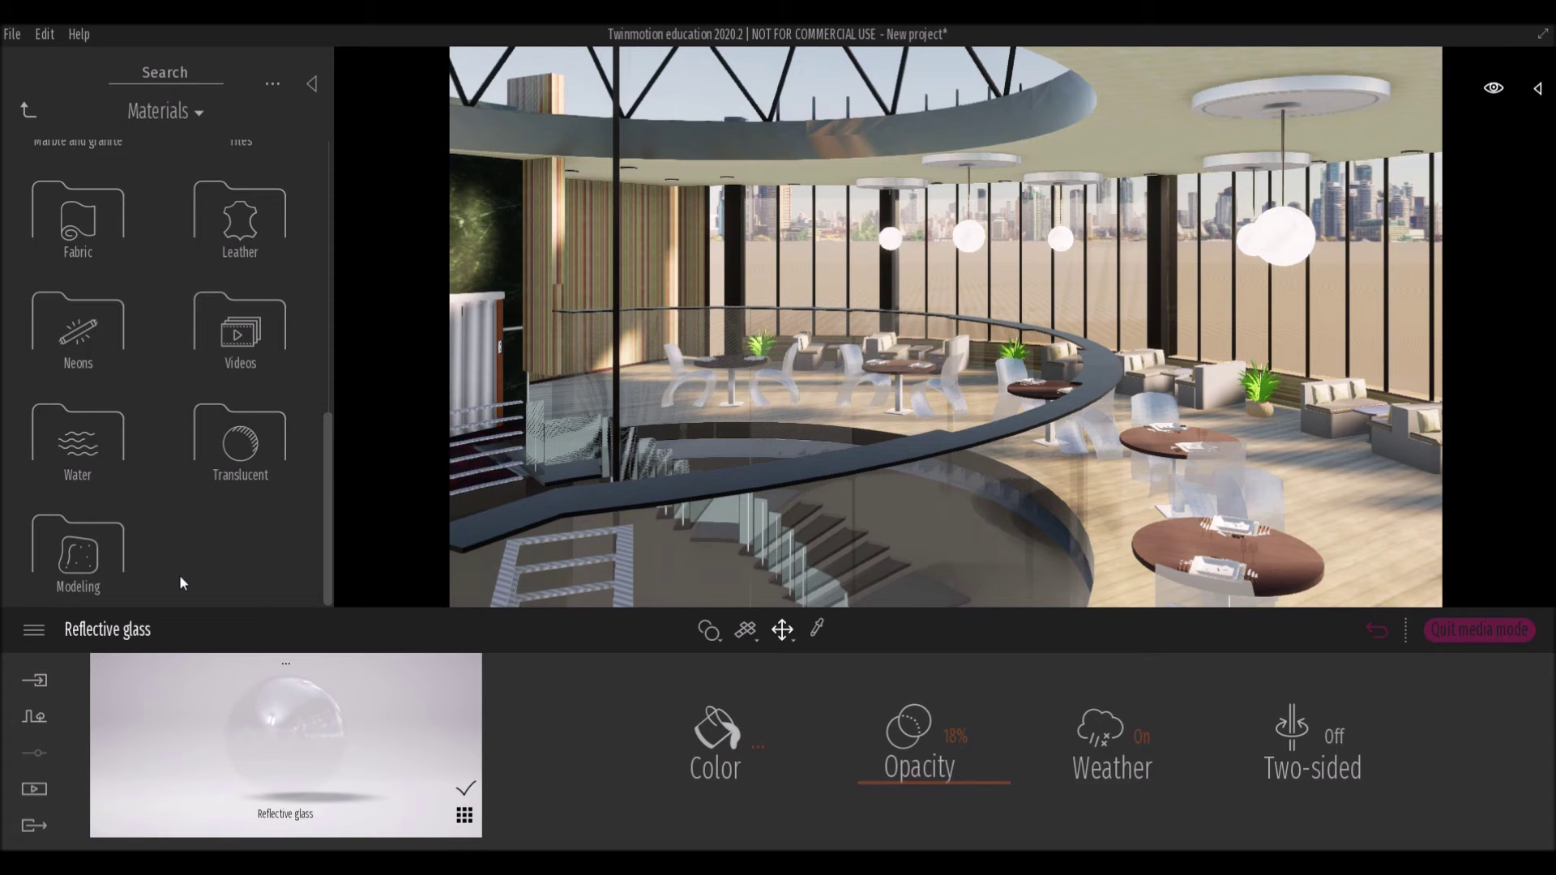
{"action": "left_click", "coordinate": [27, 110]}
{"action": "left_click", "coordinate": [78, 530]}
{"action": "left_click_drag", "start_coordinate": [91, 205], "coordinate": [596, 333]}
{"action": "left_click_drag", "start_coordinate": [1085, 783], "coordinate": [1385, 637]}
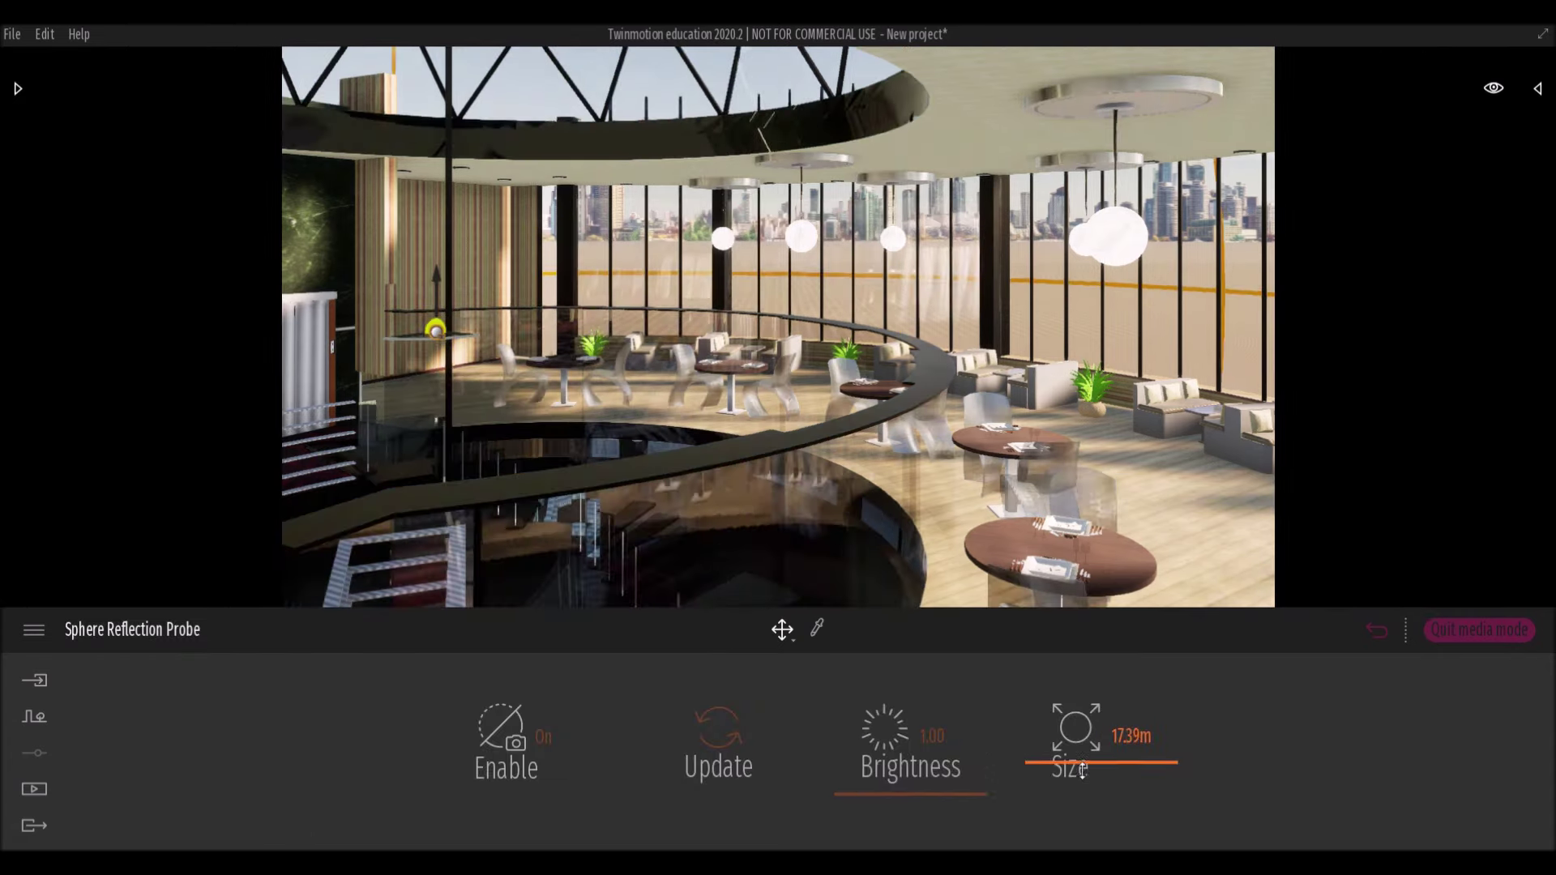
Select the Sphere Reflection Probe in the scene list and raise its brightness to about 4.
{"action": "key", "text": "Escape"}
{"action": "left_click", "coordinate": [293, 720]}
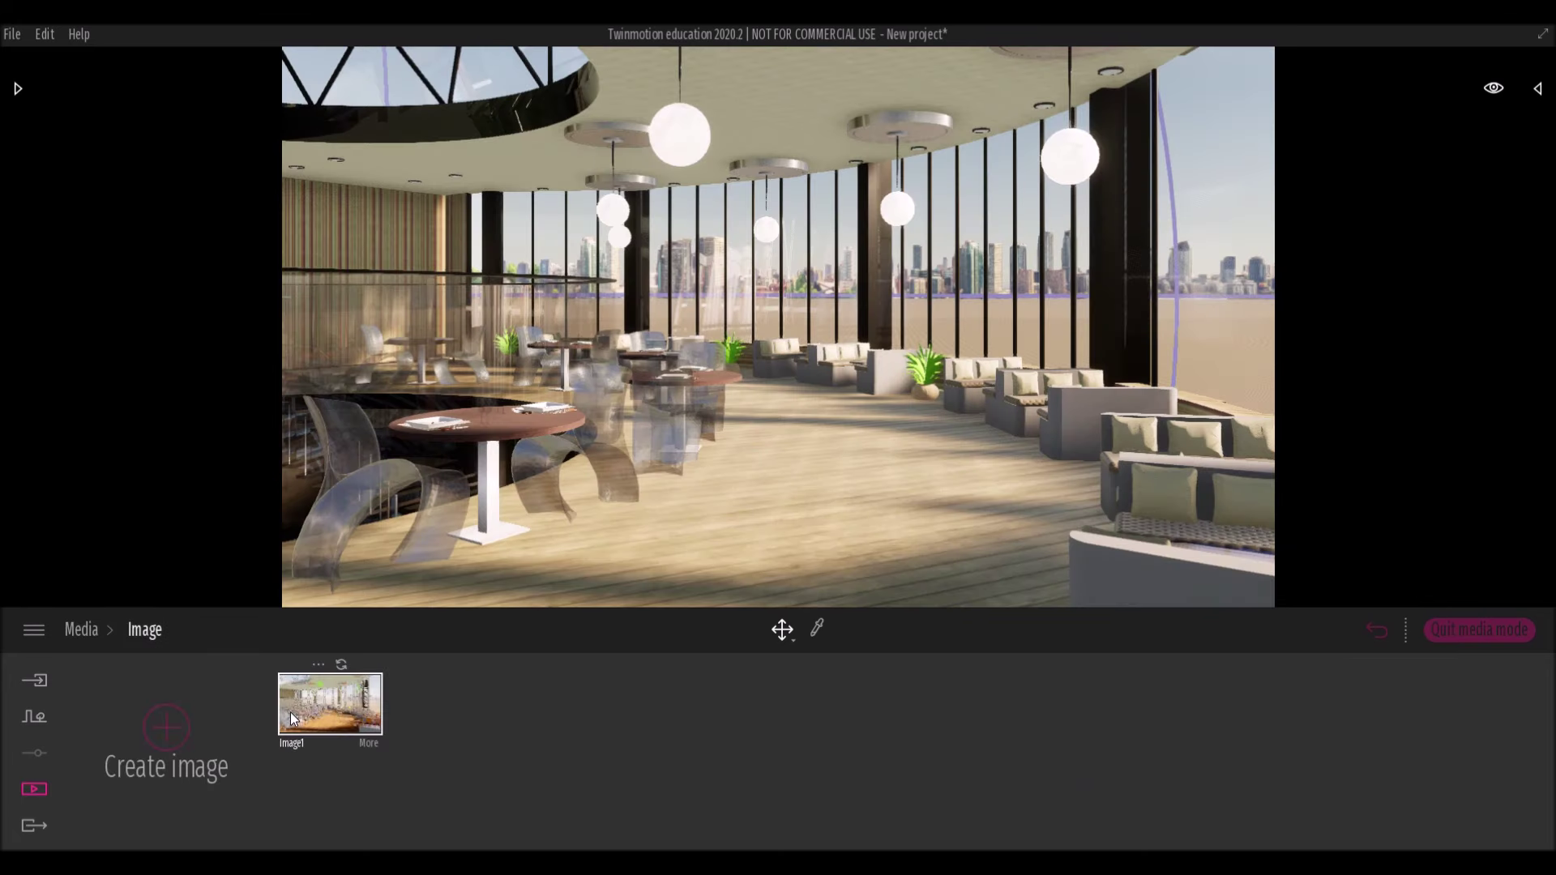
{"action": "left_click", "coordinate": [1540, 89]}
{"action": "left_click", "coordinate": [1412, 111]}
{"action": "left_click", "coordinate": [1412, 150]}
{"action": "left_click", "coordinate": [1513, 525]}
{"action": "left_click", "coordinate": [1221, 571]}
{"action": "mouse_move", "coordinate": [851, 770]}
{"action": "left_mouse_down"}
{"action": "mouse_move", "coordinate": [878, 768]}
{"action": "mouse_move", "coordinate": [833, 629]}
{"action": "left_mouse_up"}
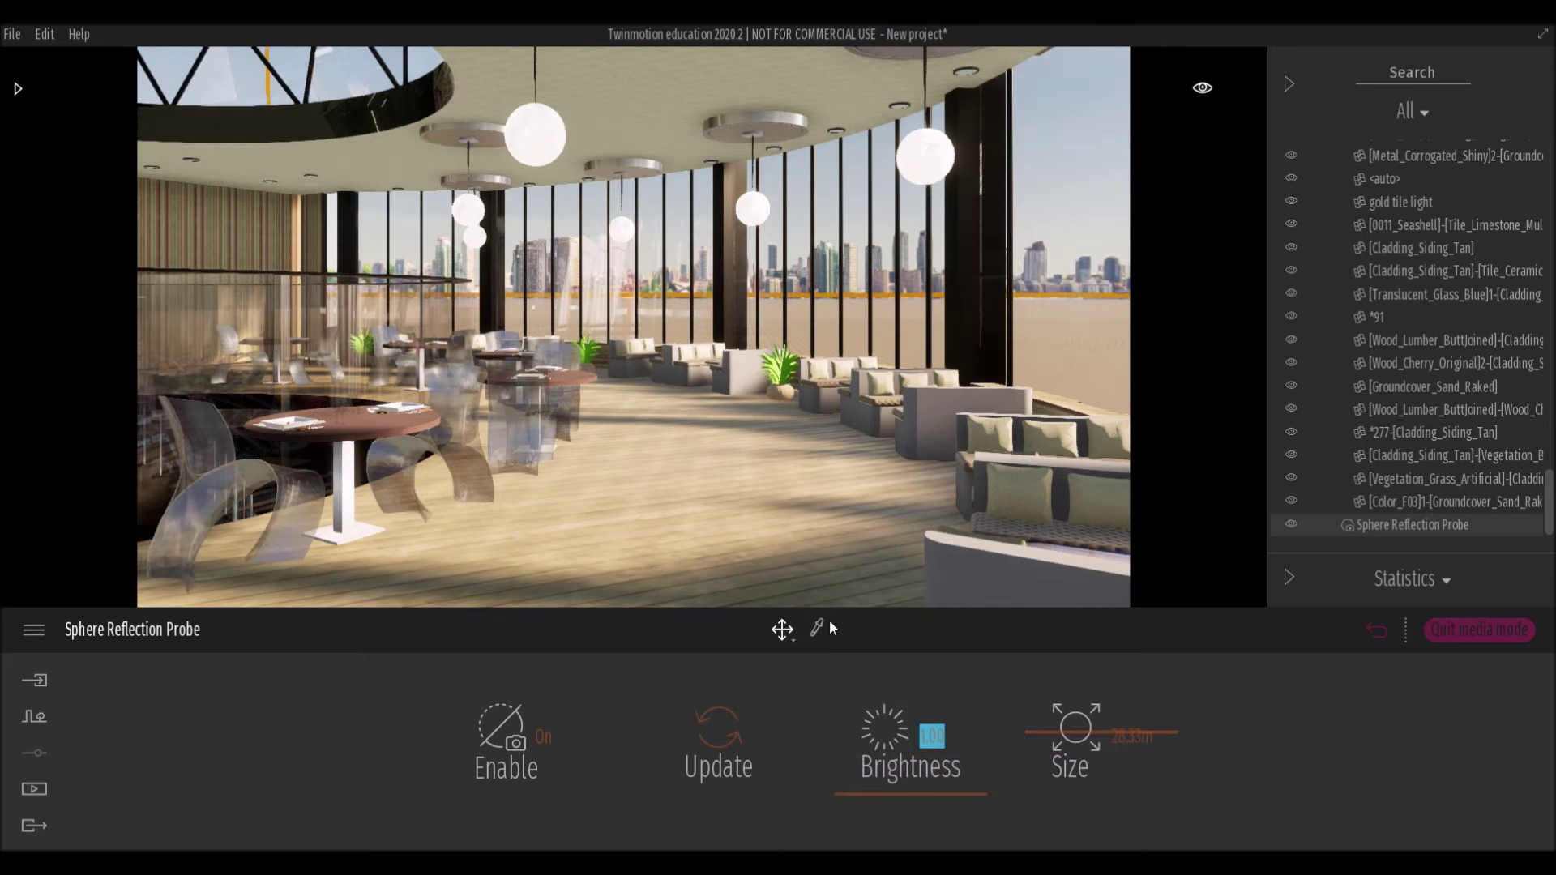
Raise the chairs' Reflective glass opacity to about 32%.
{"action": "left_click", "coordinate": [1030, 207]}
{"action": "left_click_drag", "start_coordinate": [900, 766], "coordinate": [889, 775]}
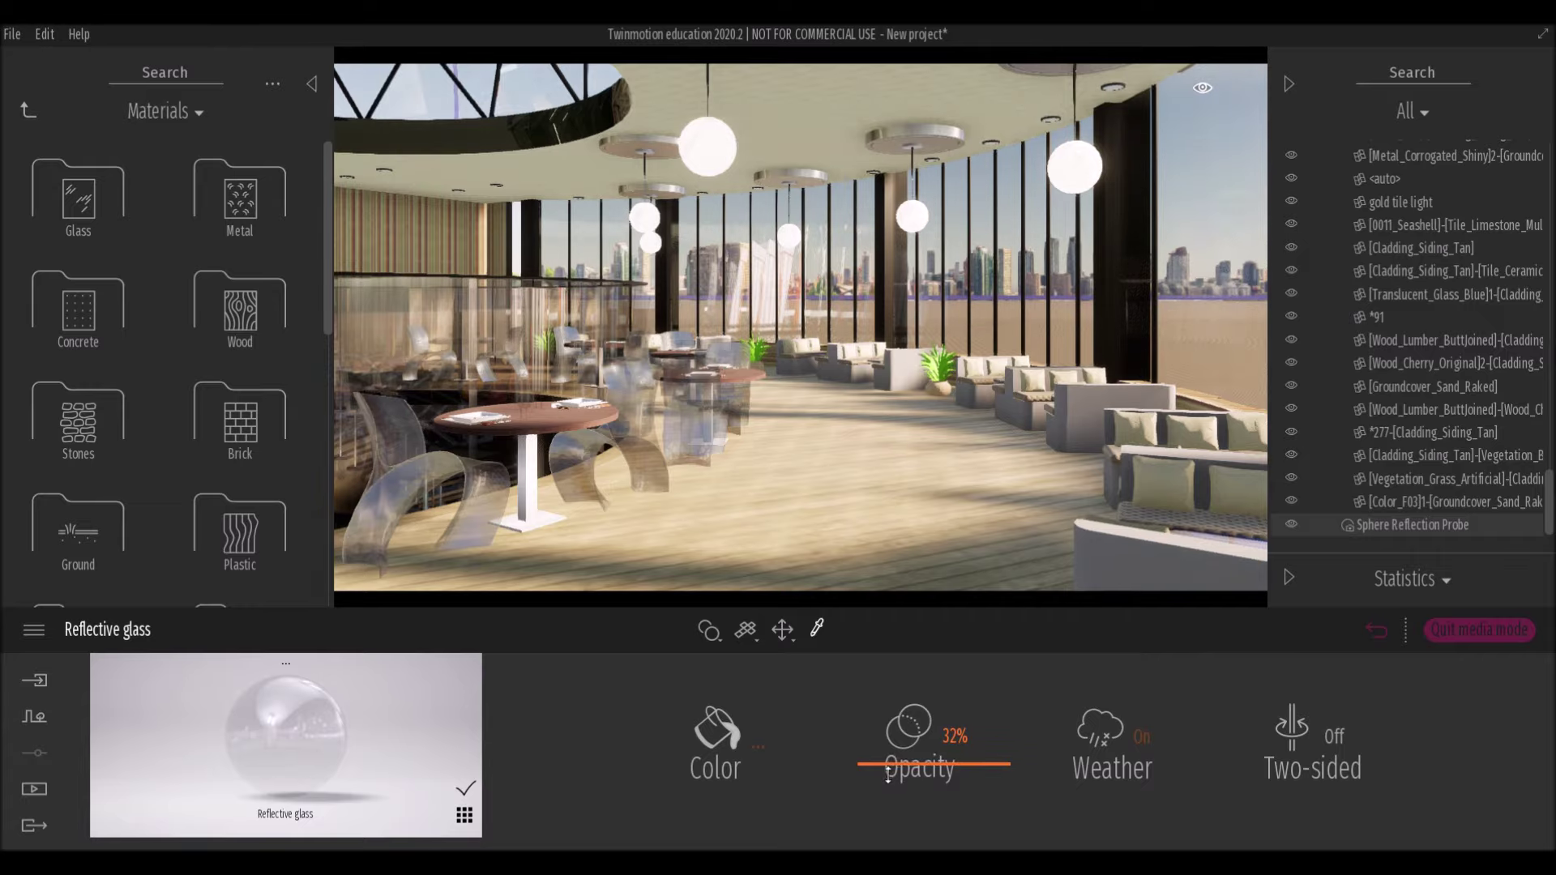
{"action": "left_click", "coordinate": [1377, 631]}
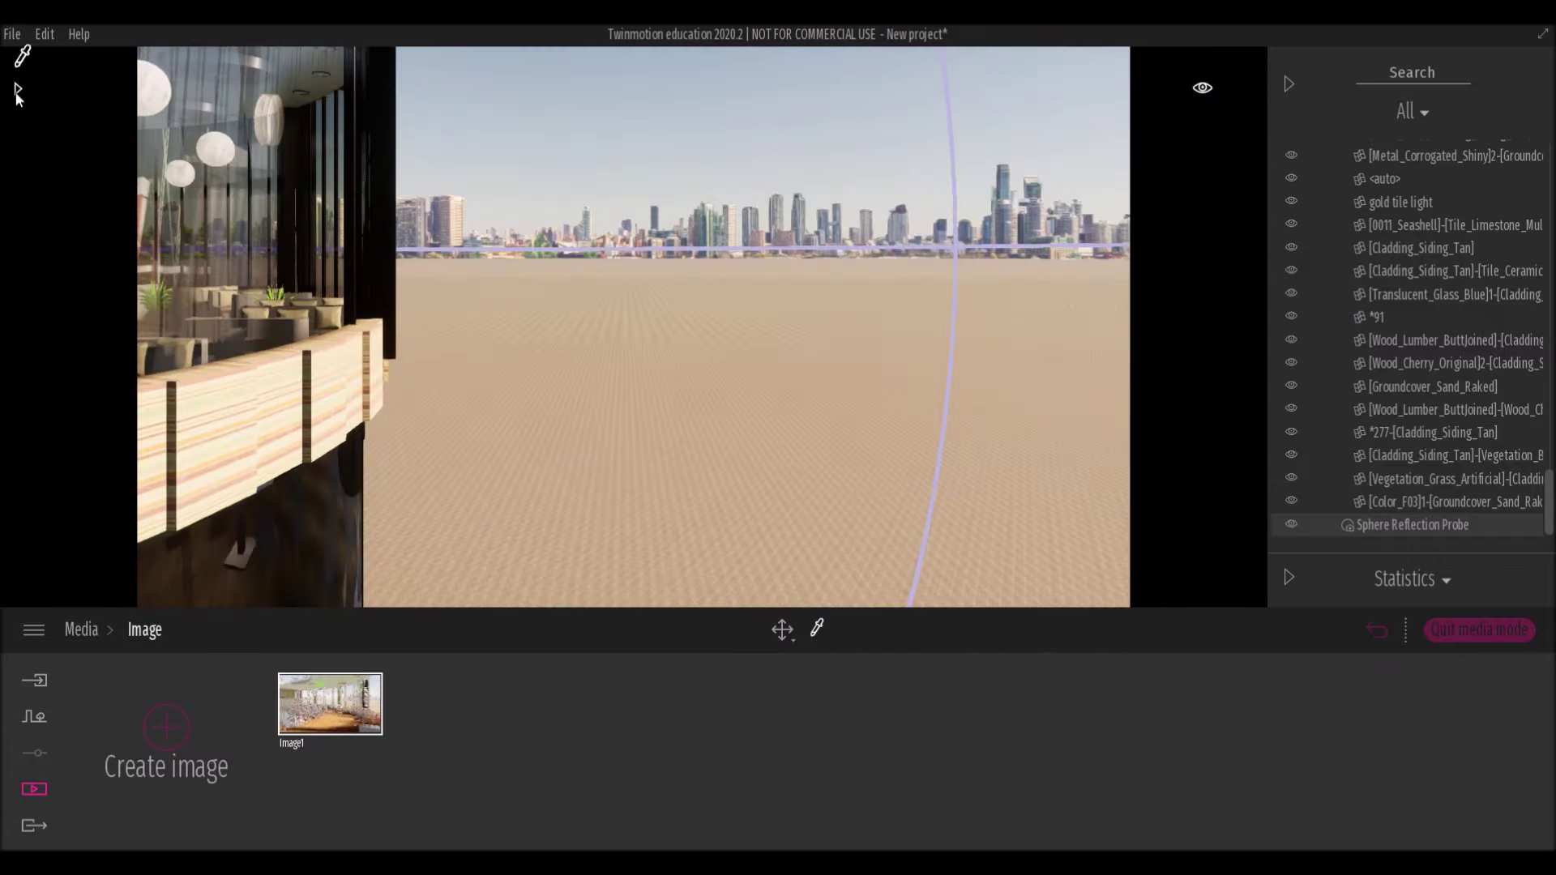
Apply Grass 5 to the ground and enlarge its texture scale.
{"action": "left_click", "coordinate": [17, 89]}
{"action": "left_click", "coordinate": [77, 539]}
{"action": "left_click", "coordinate": [229, 243]}
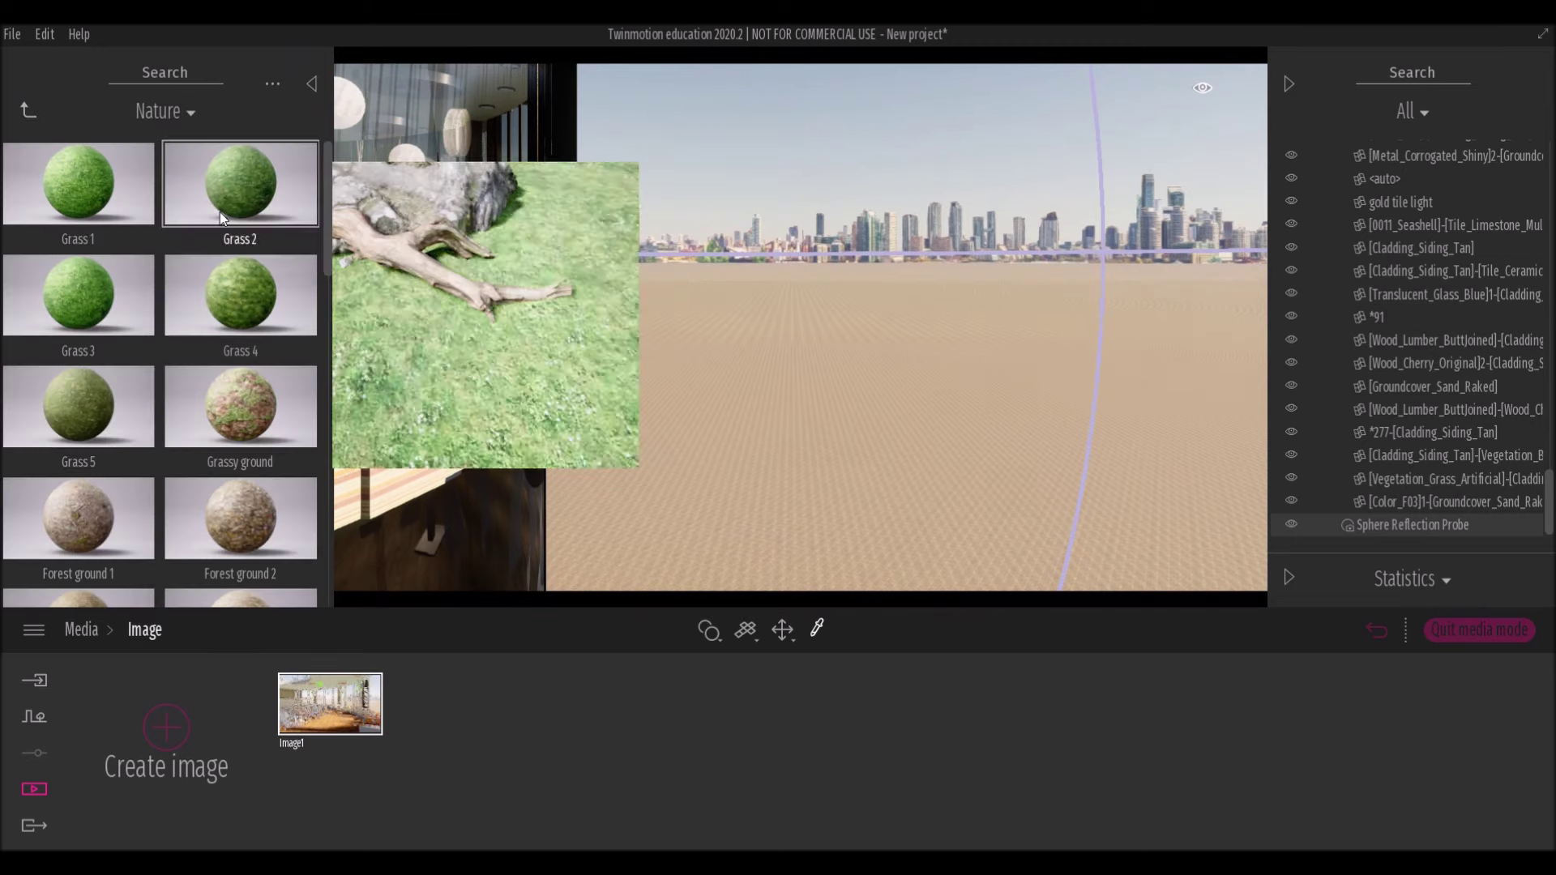
{"action": "left_click_drag", "start_coordinate": [79, 405], "coordinate": [834, 486]}
{"action": "left_click_drag", "start_coordinate": [1024, 757], "coordinate": [1062, 757]}
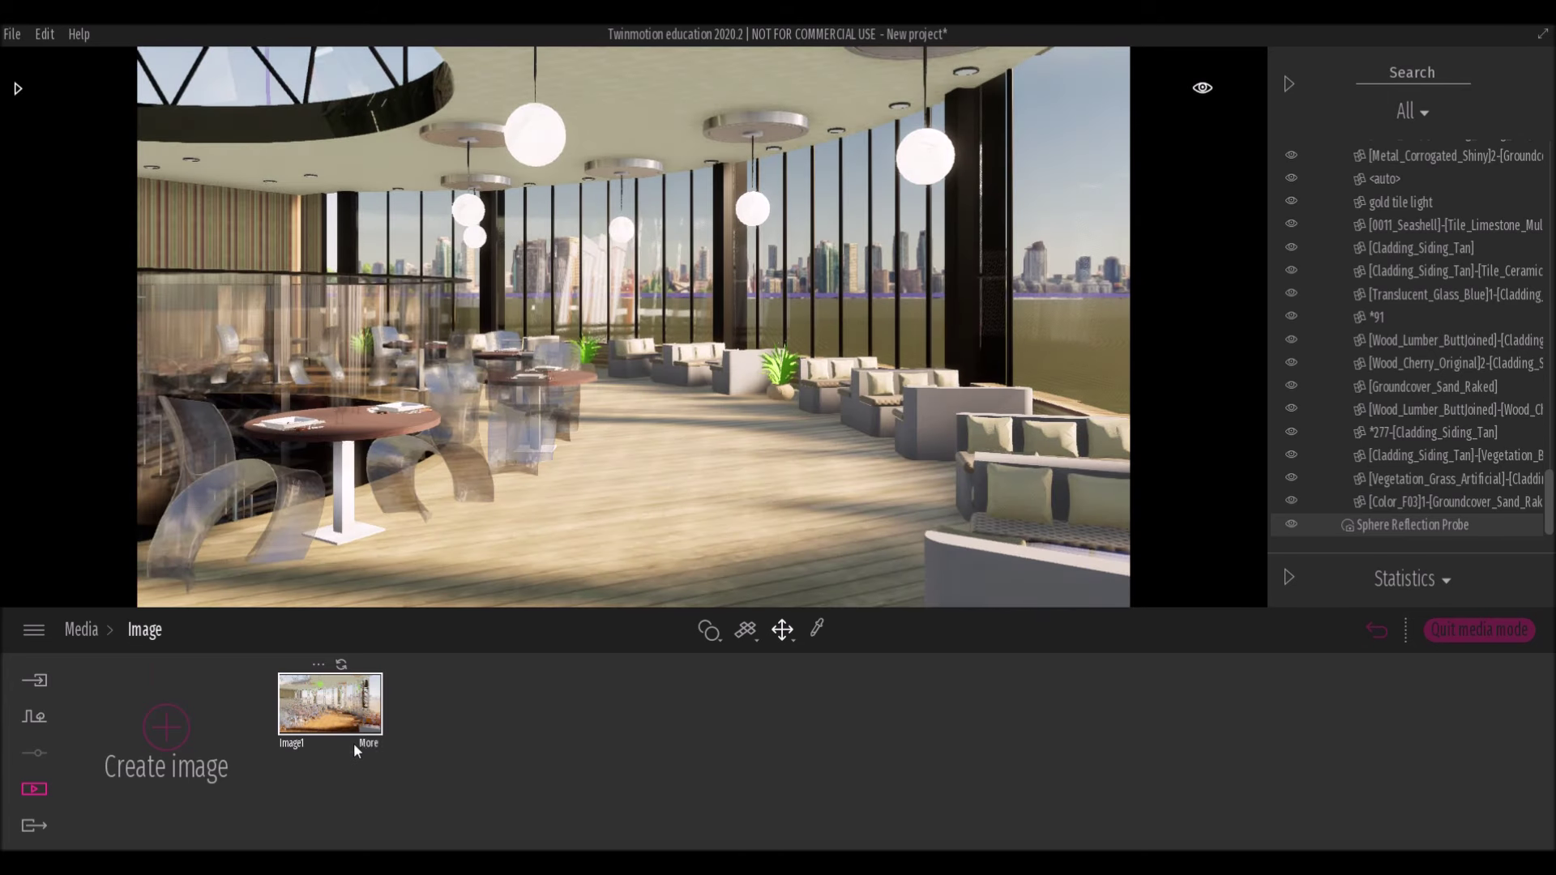
Set Image1's background to the Waterfront picture rotated to about 329°.
{"action": "left_click", "coordinate": [354, 742]}
{"action": "left_click", "coordinate": [425, 758]}
{"action": "left_click", "coordinate": [1444, 787]}
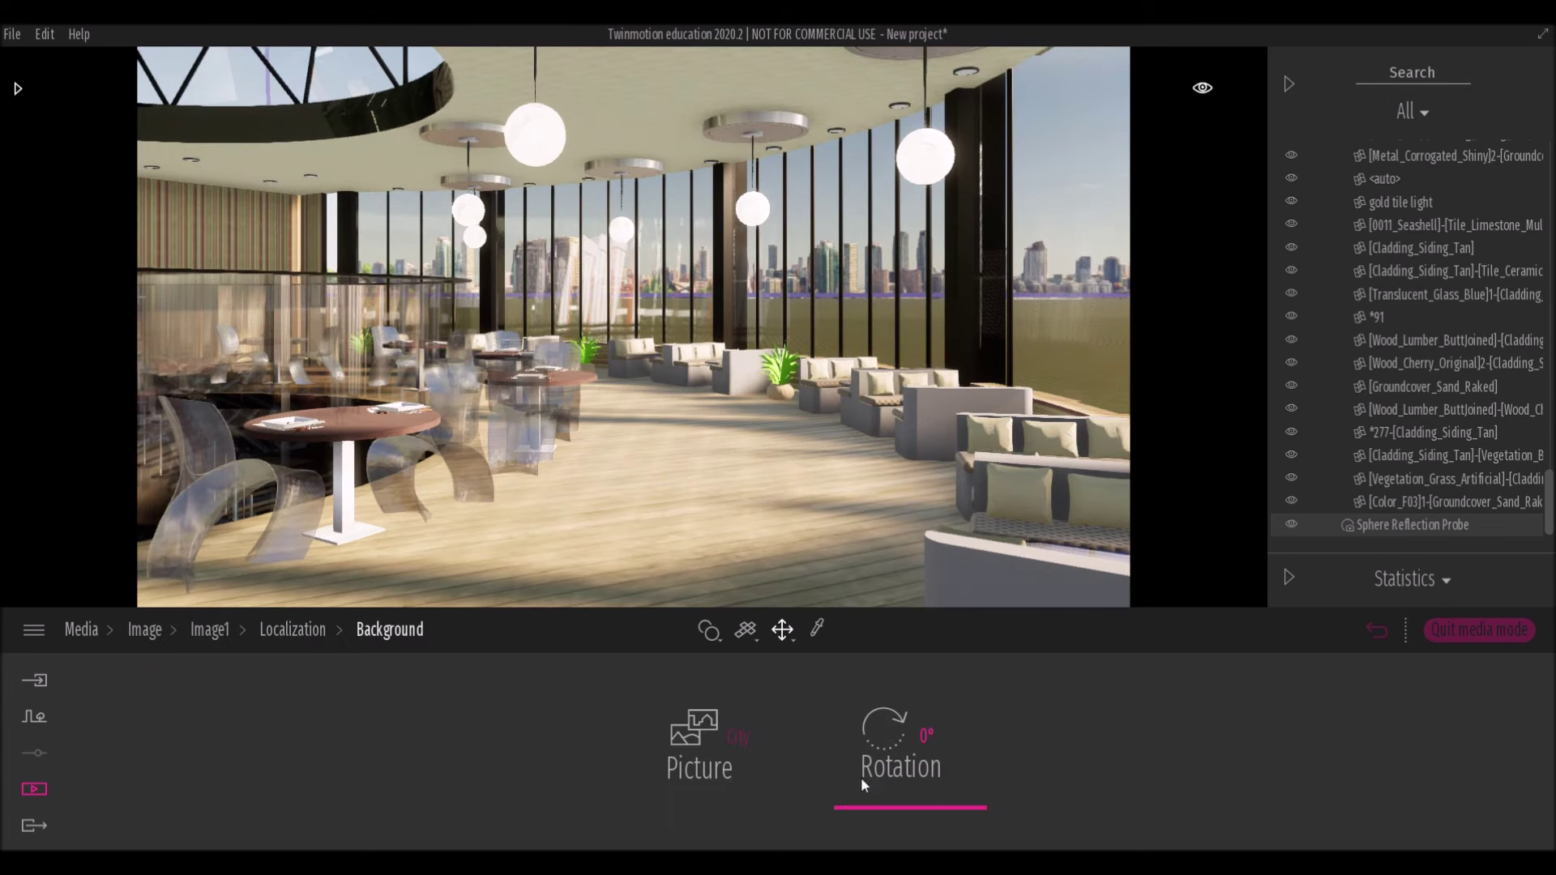
{"action": "left_click", "coordinate": [695, 741]}
{"action": "left_click", "coordinate": [933, 404]}
{"action": "left_click", "coordinate": [775, 522]}
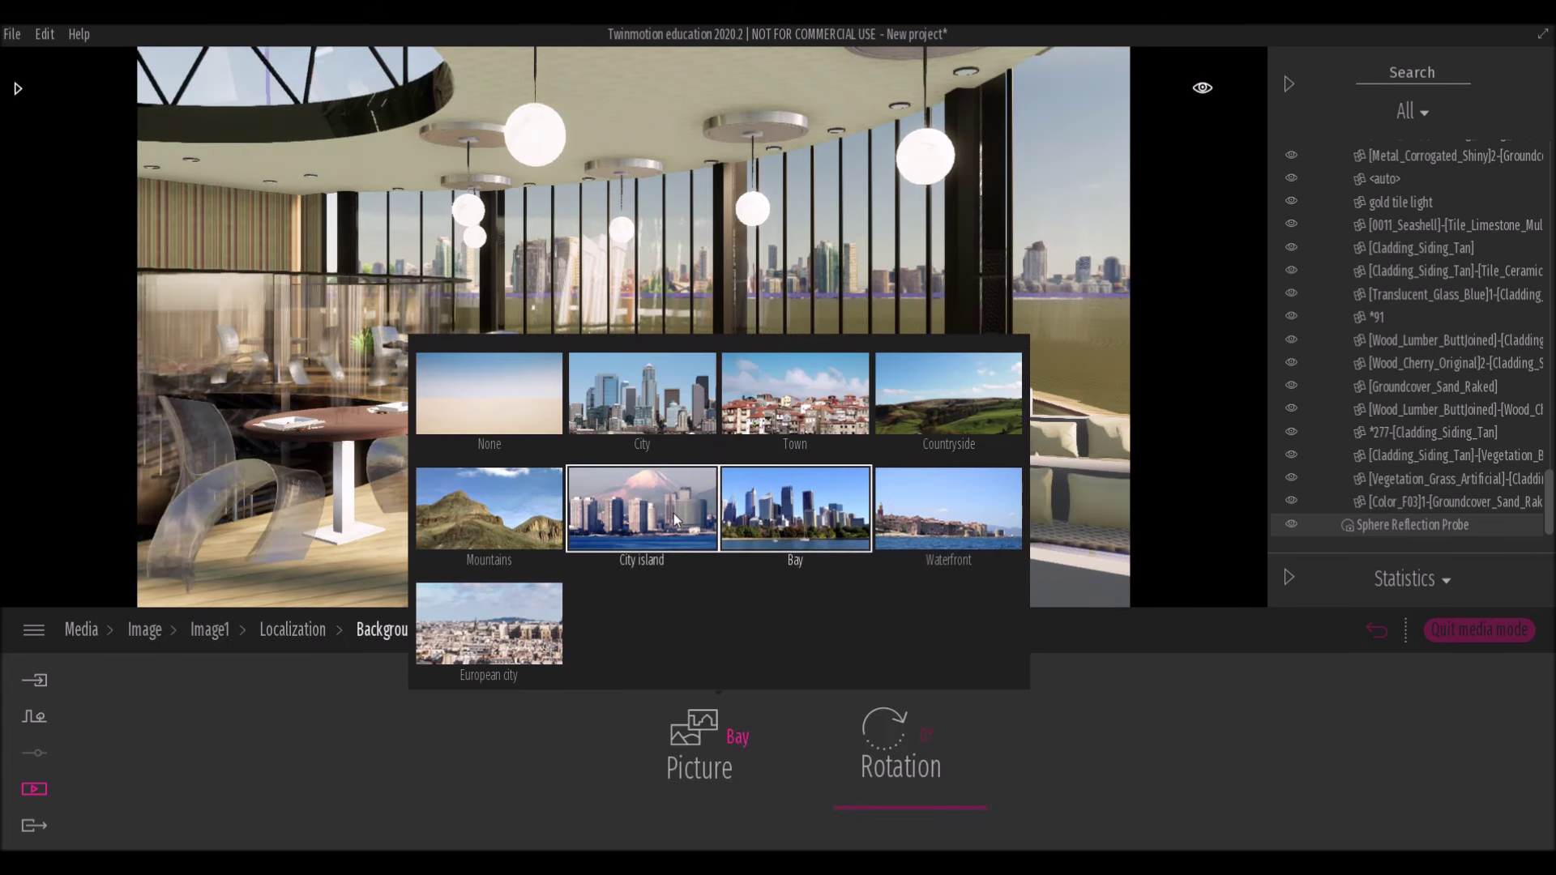
{"action": "left_click", "coordinate": [925, 490]}
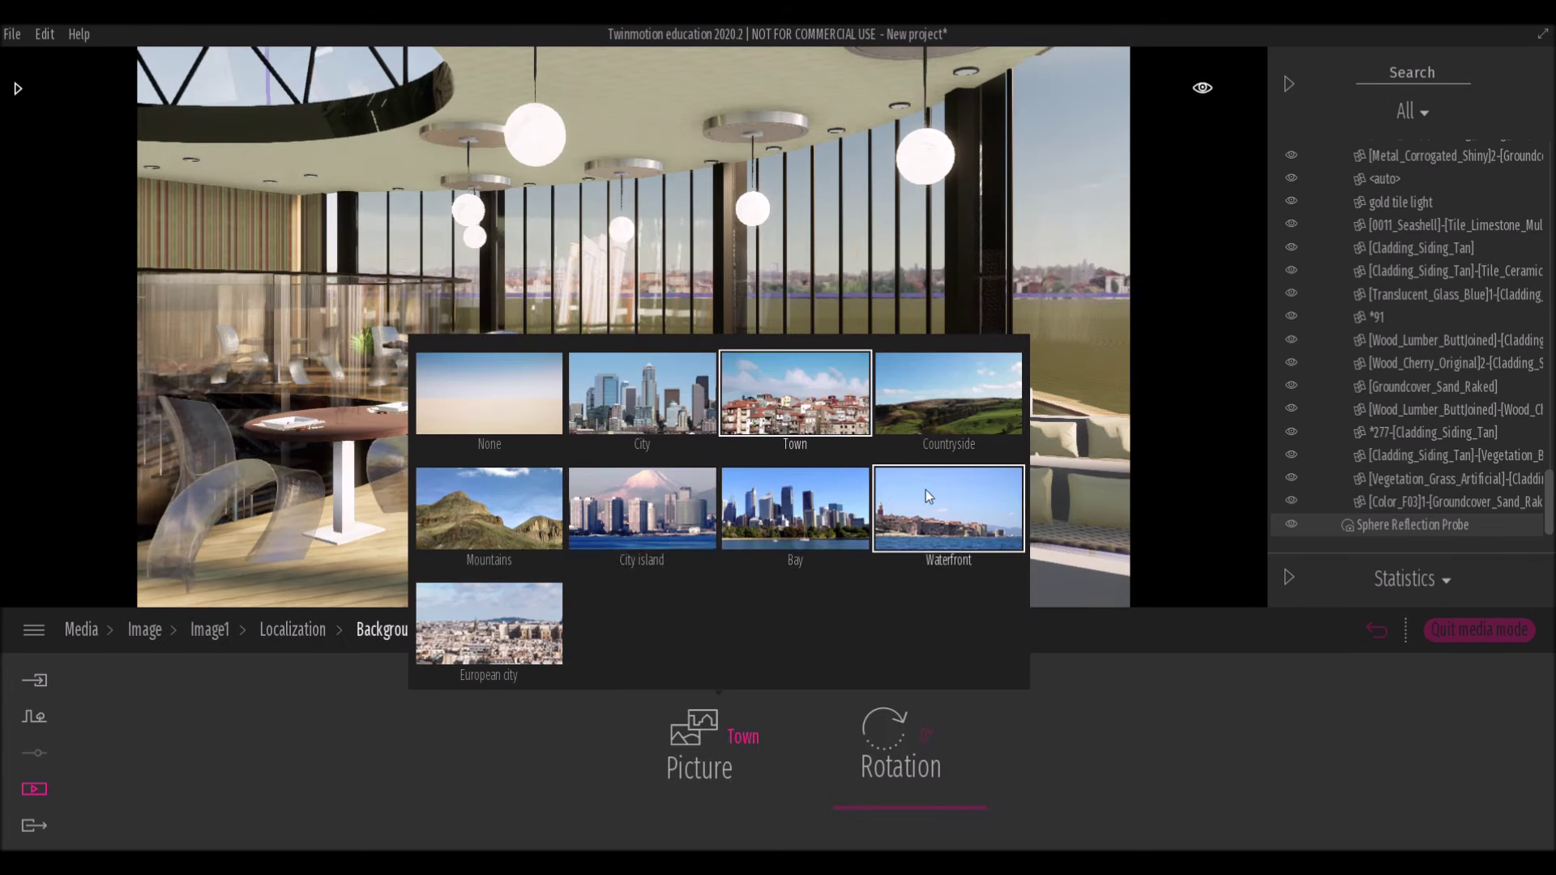
{"action": "left_click", "coordinate": [554, 607]}
{"action": "left_click", "coordinate": [951, 538]}
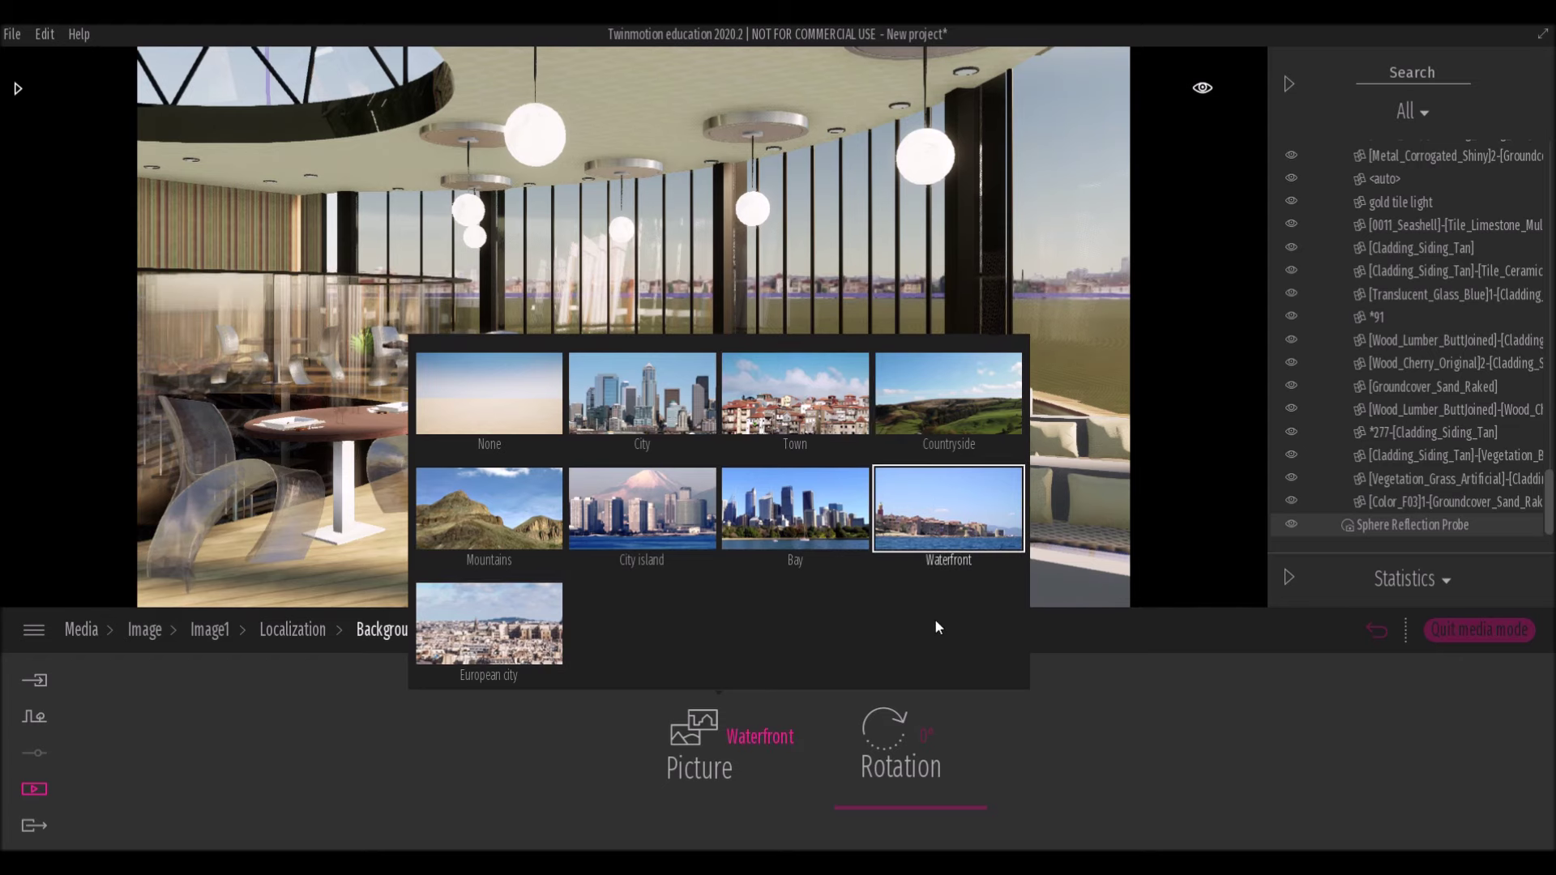
{"action": "left_click_drag", "start_coordinate": [886, 722], "coordinate": [879, 681]}
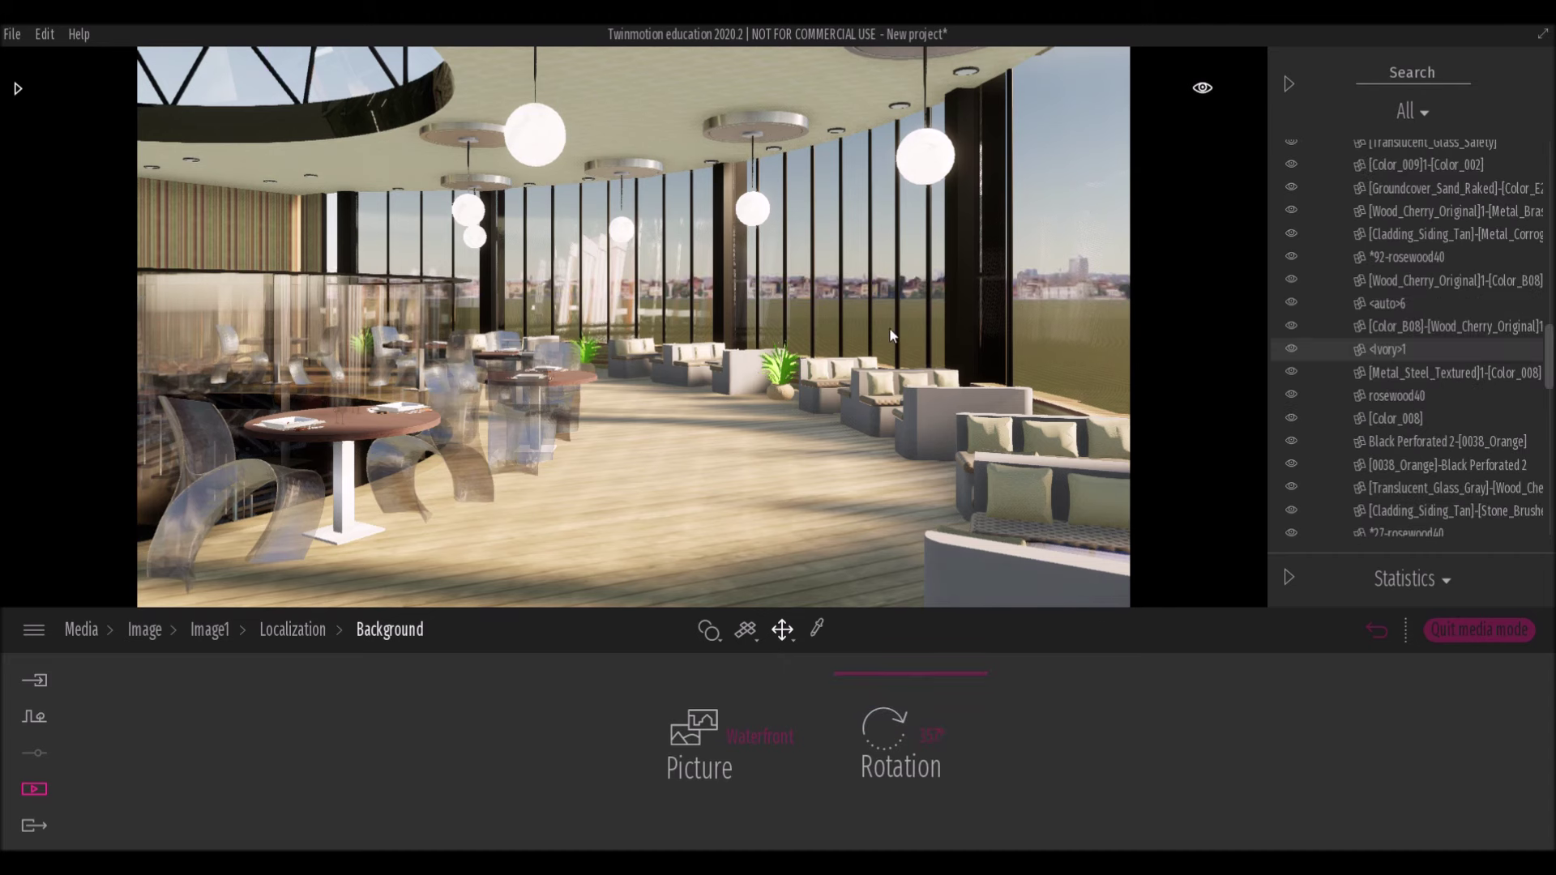
Try Brushed aluminium 01 on the round table with reflection at 93%.
{"action": "left_click", "coordinate": [16, 89]}
{"action": "left_click", "coordinate": [65, 171]}
{"action": "left_click", "coordinate": [213, 221]}
{"action": "left_click_drag", "start_coordinate": [81, 186], "coordinate": [529, 496]}
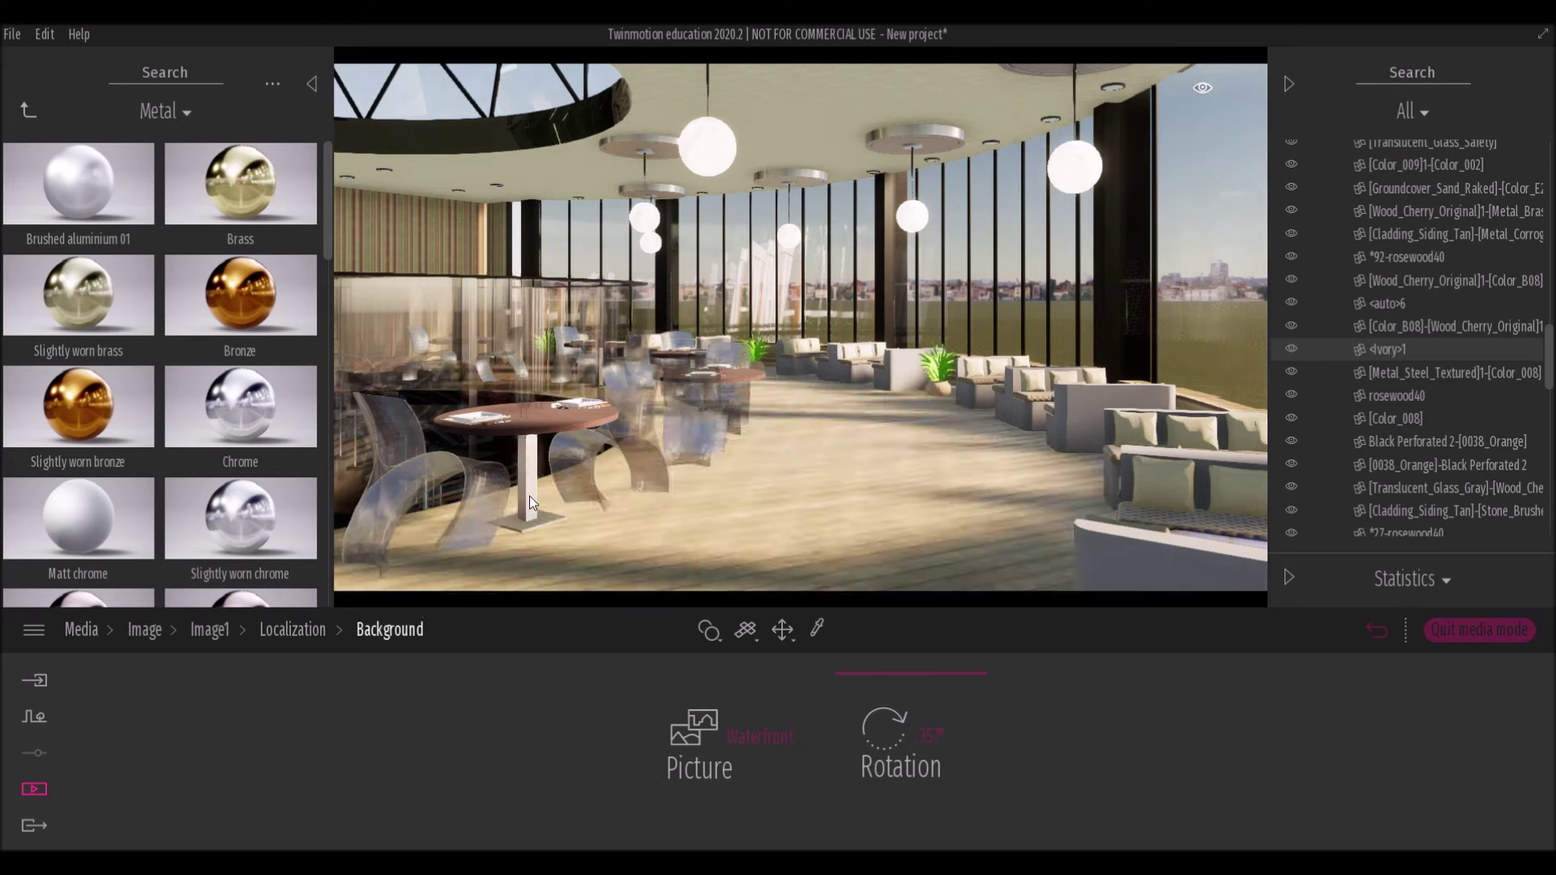
{"action": "left_click_drag", "start_coordinate": [825, 690], "coordinate": [826, 664]}
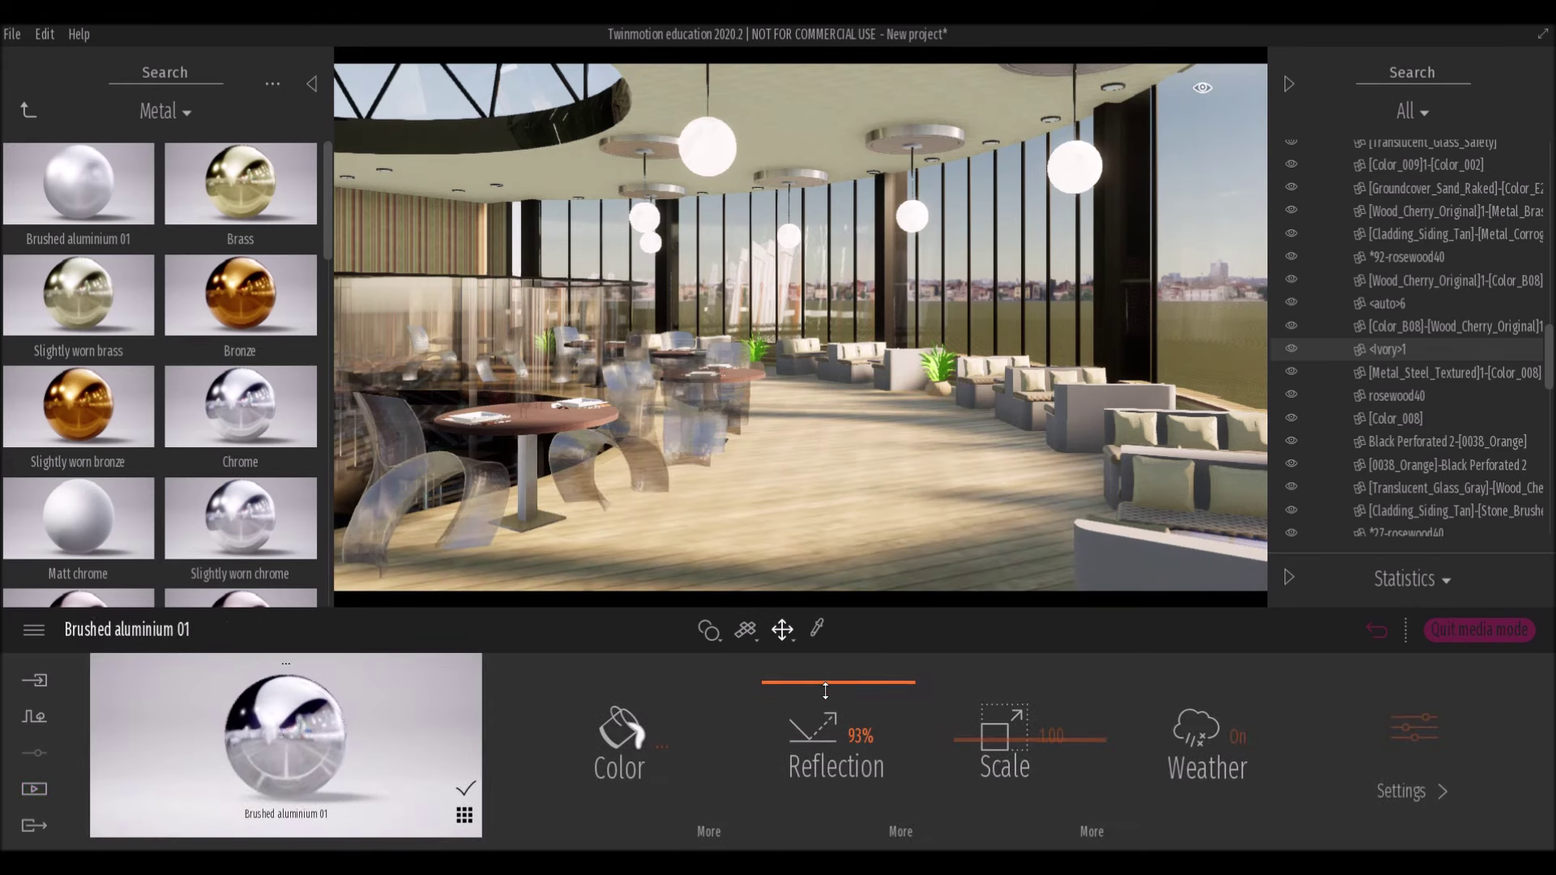
Apply Ipe A wood to the round table with reflection lowered to 70%.
{"action": "left_click", "coordinate": [28, 110]}
{"action": "left_click", "coordinate": [237, 311]}
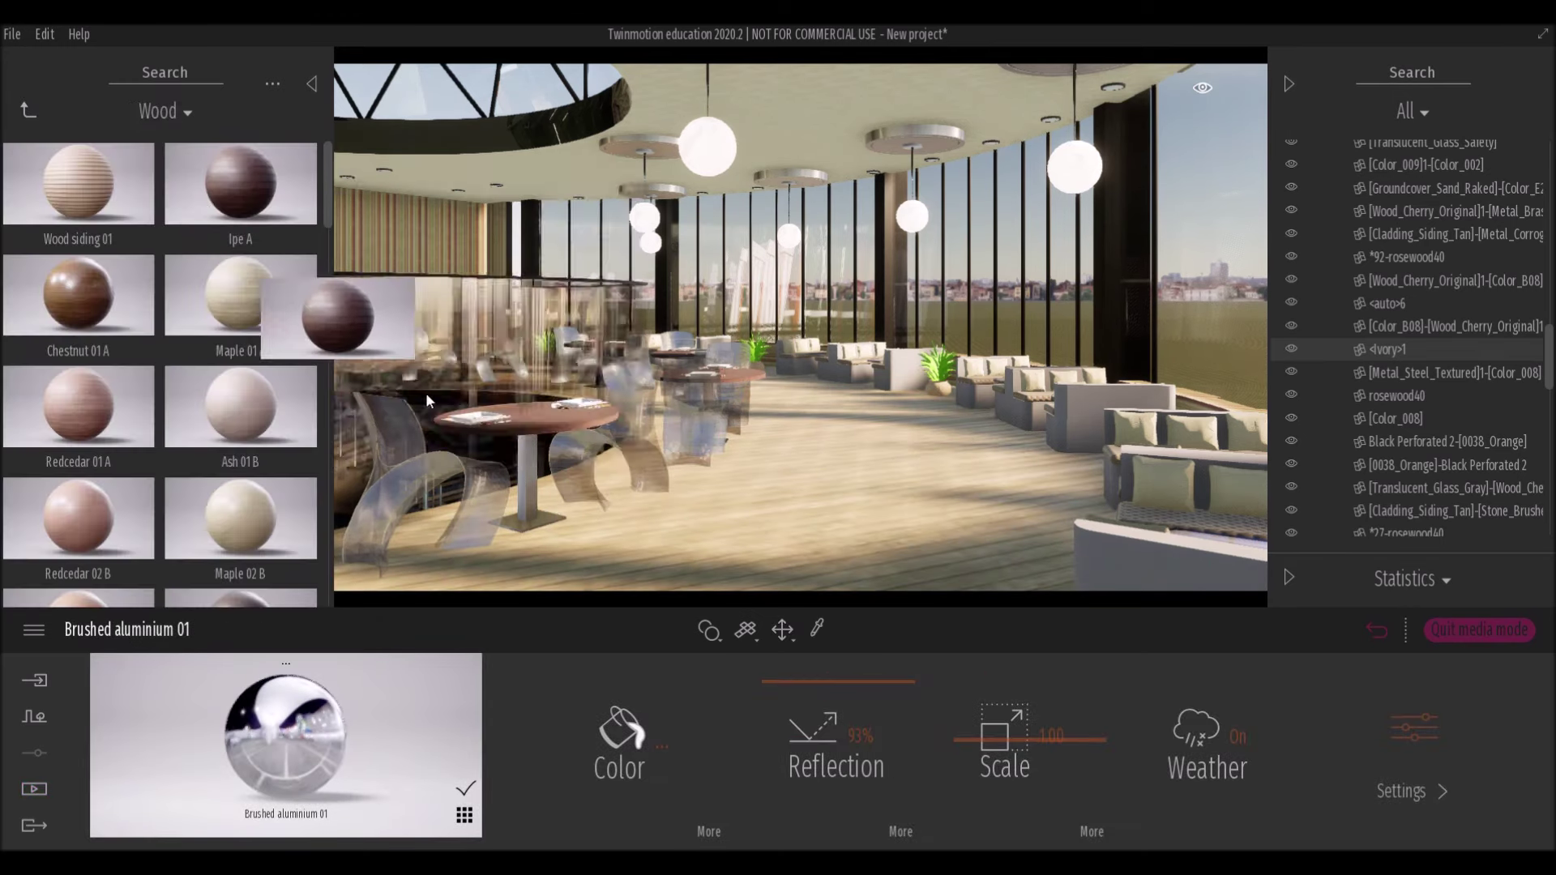
{"action": "left_click_drag", "start_coordinate": [240, 183], "coordinate": [545, 427]}
{"action": "left_click_drag", "start_coordinate": [800, 734], "coordinate": [797, 720]}
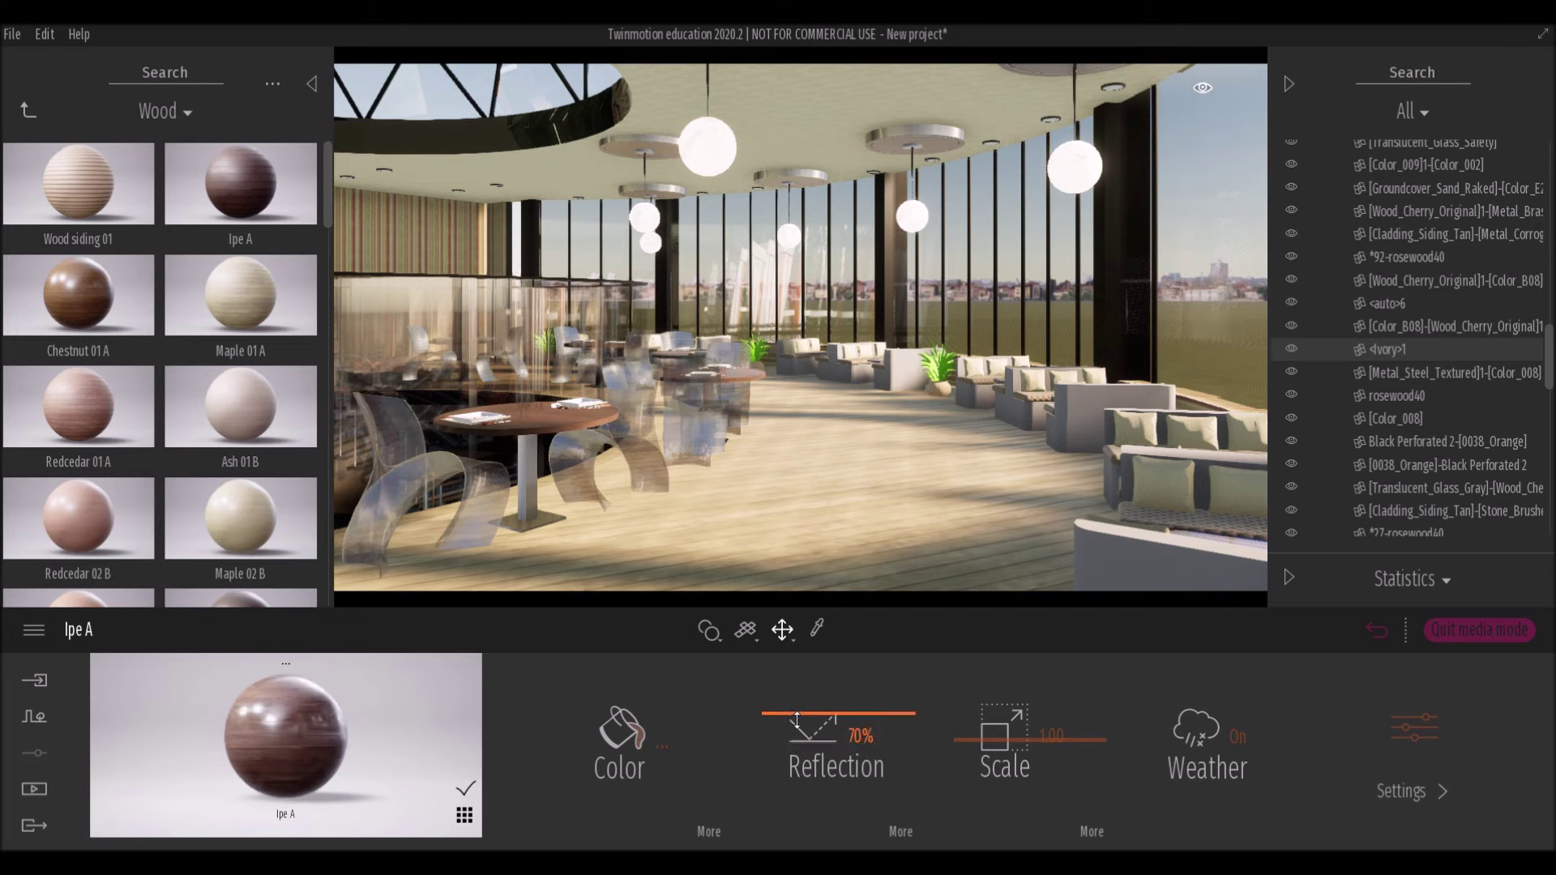
{"action": "left_click", "coordinate": [28, 110]}
{"action": "left_click", "coordinate": [89, 318]}
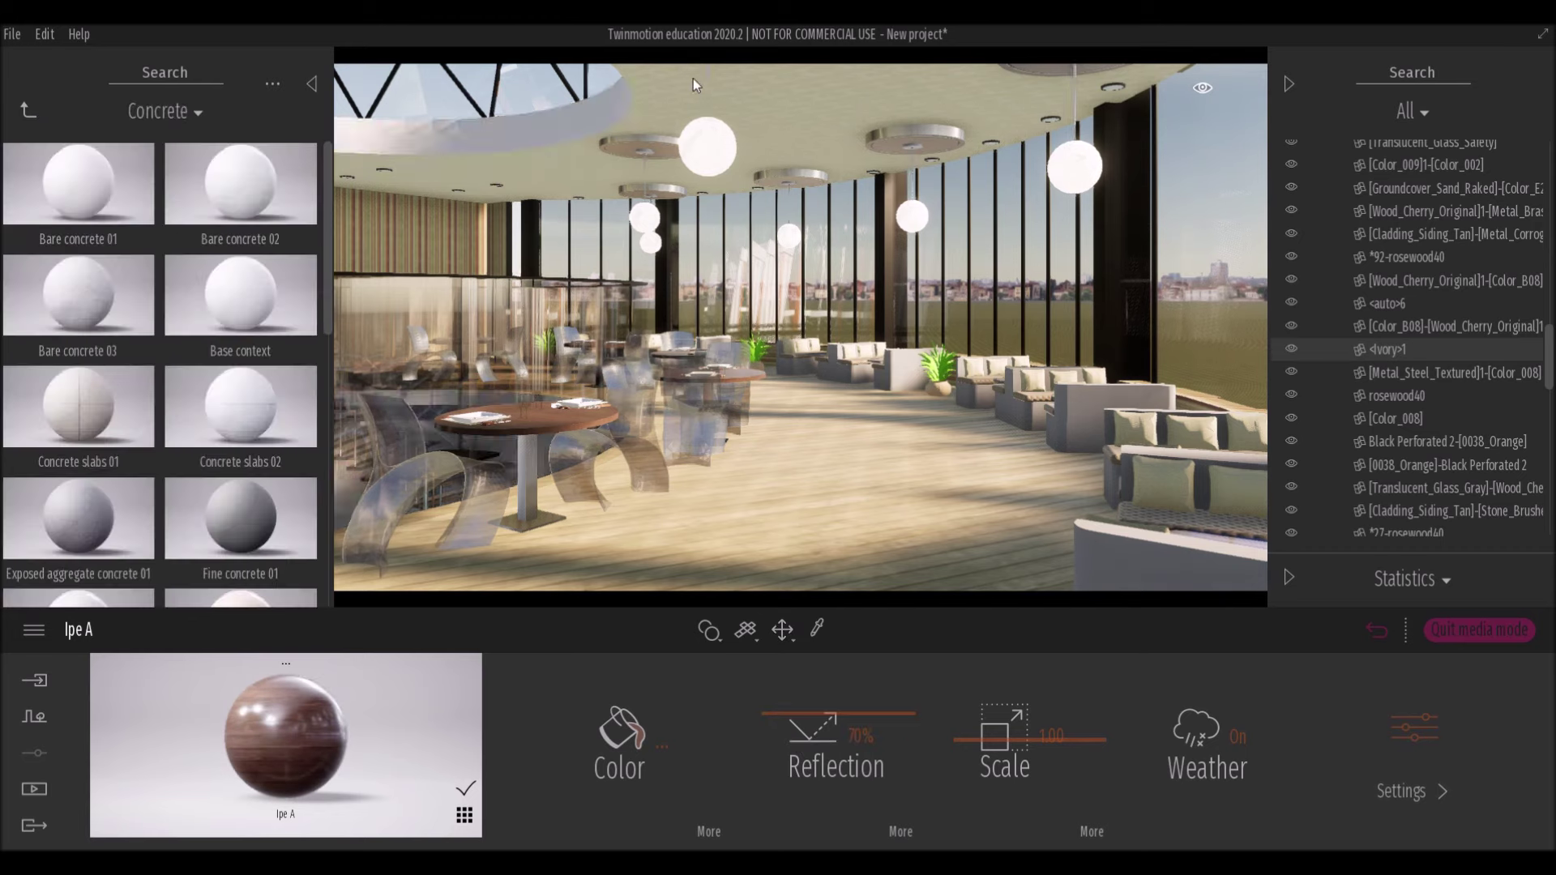
Apply Bare concrete 02 to the ceiling and skylight ring, shrinking its scale with grunge off.
{"action": "mouse_move", "coordinate": [240, 294]}
{"action": "left_click", "coordinate": [684, 97]}
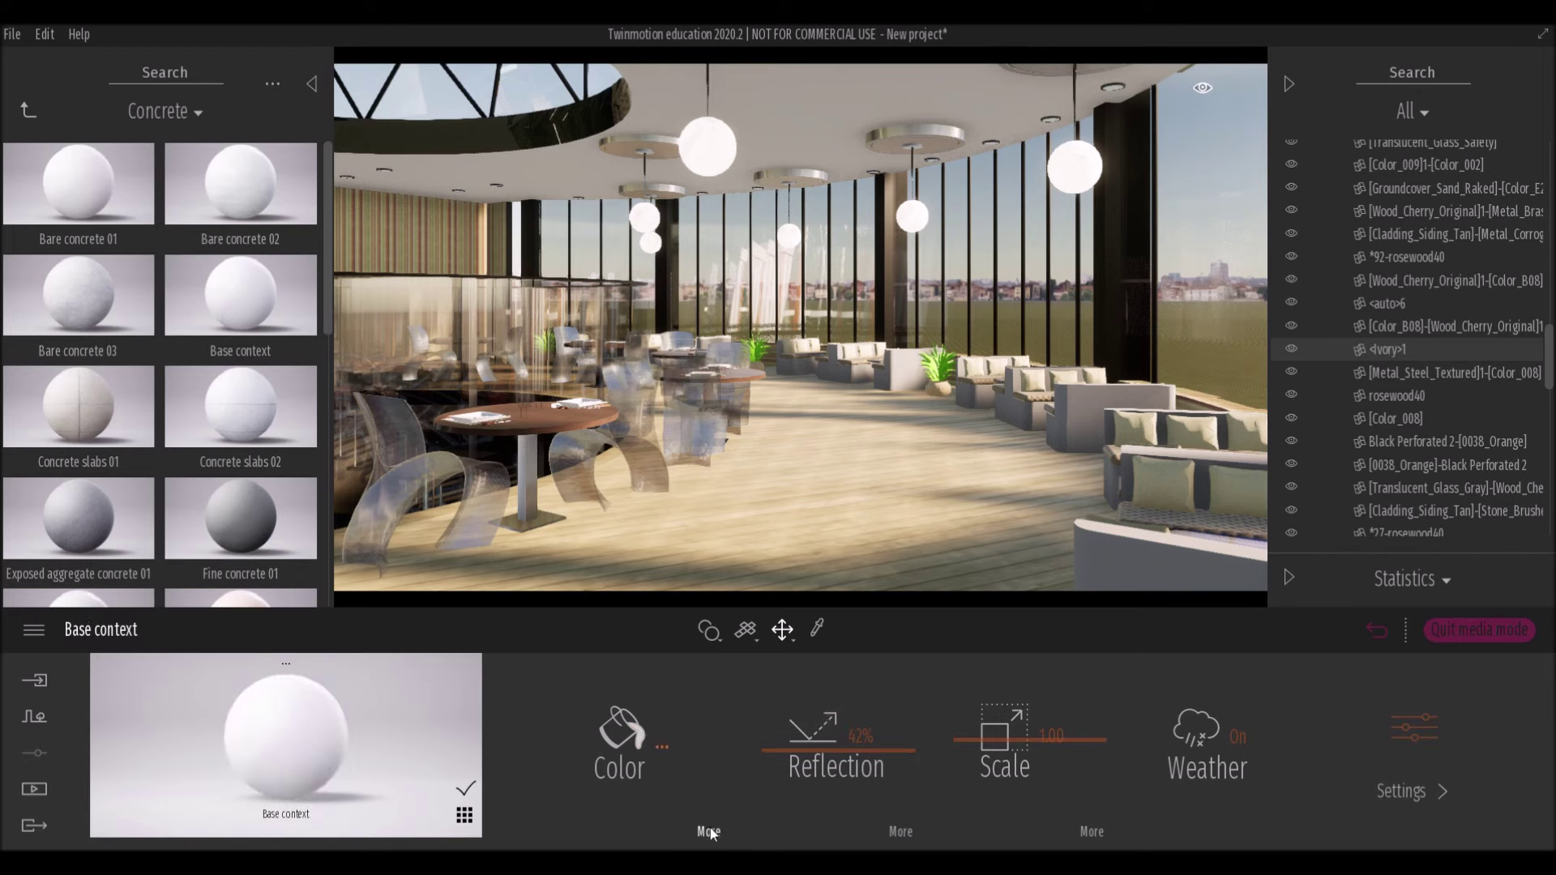
{"action": "left_click_drag", "start_coordinate": [579, 116], "coordinate": [674, 91]}
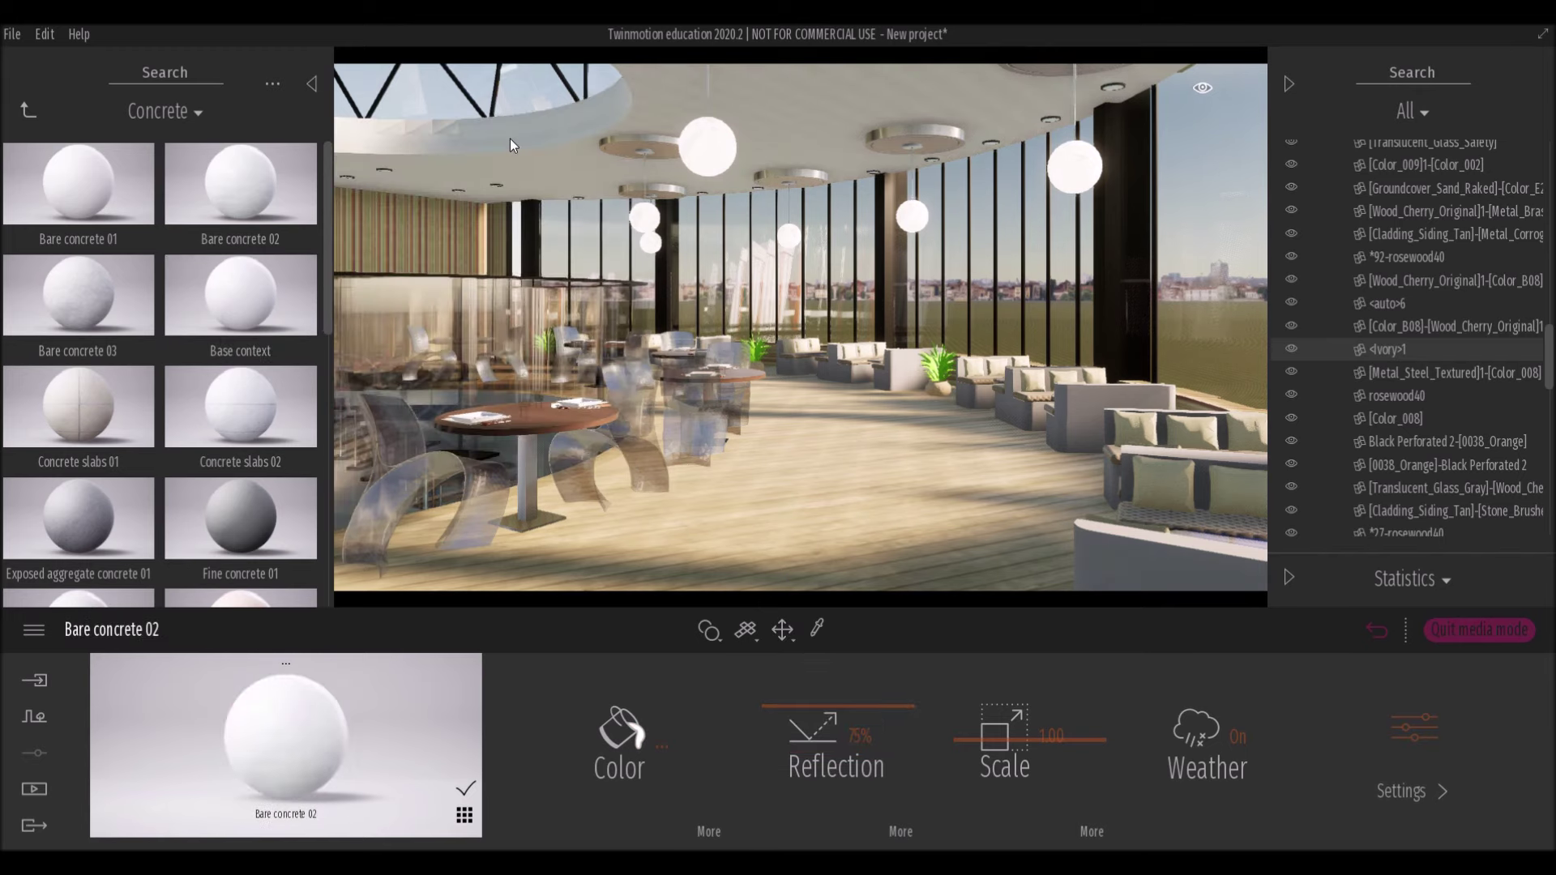
{"action": "left_click_drag", "start_coordinate": [439, 155], "coordinate": [441, 153]}
{"action": "left_click", "coordinate": [708, 832]}
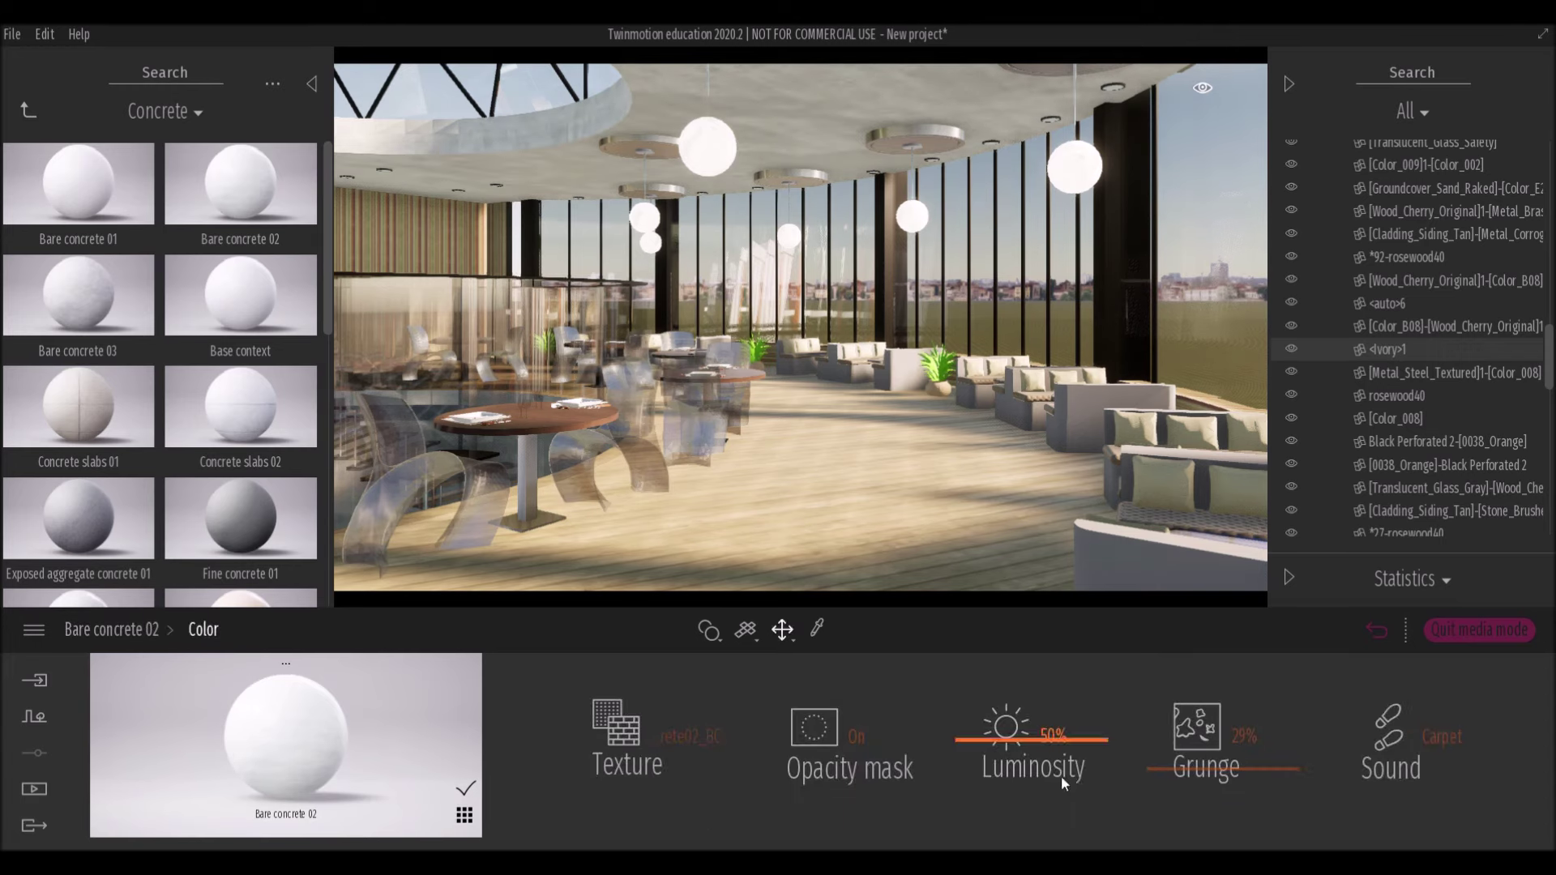
{"action": "left_click_drag", "start_coordinate": [1192, 762], "coordinate": [1265, 766]}
{"action": "right_click", "coordinate": [1006, 768]}
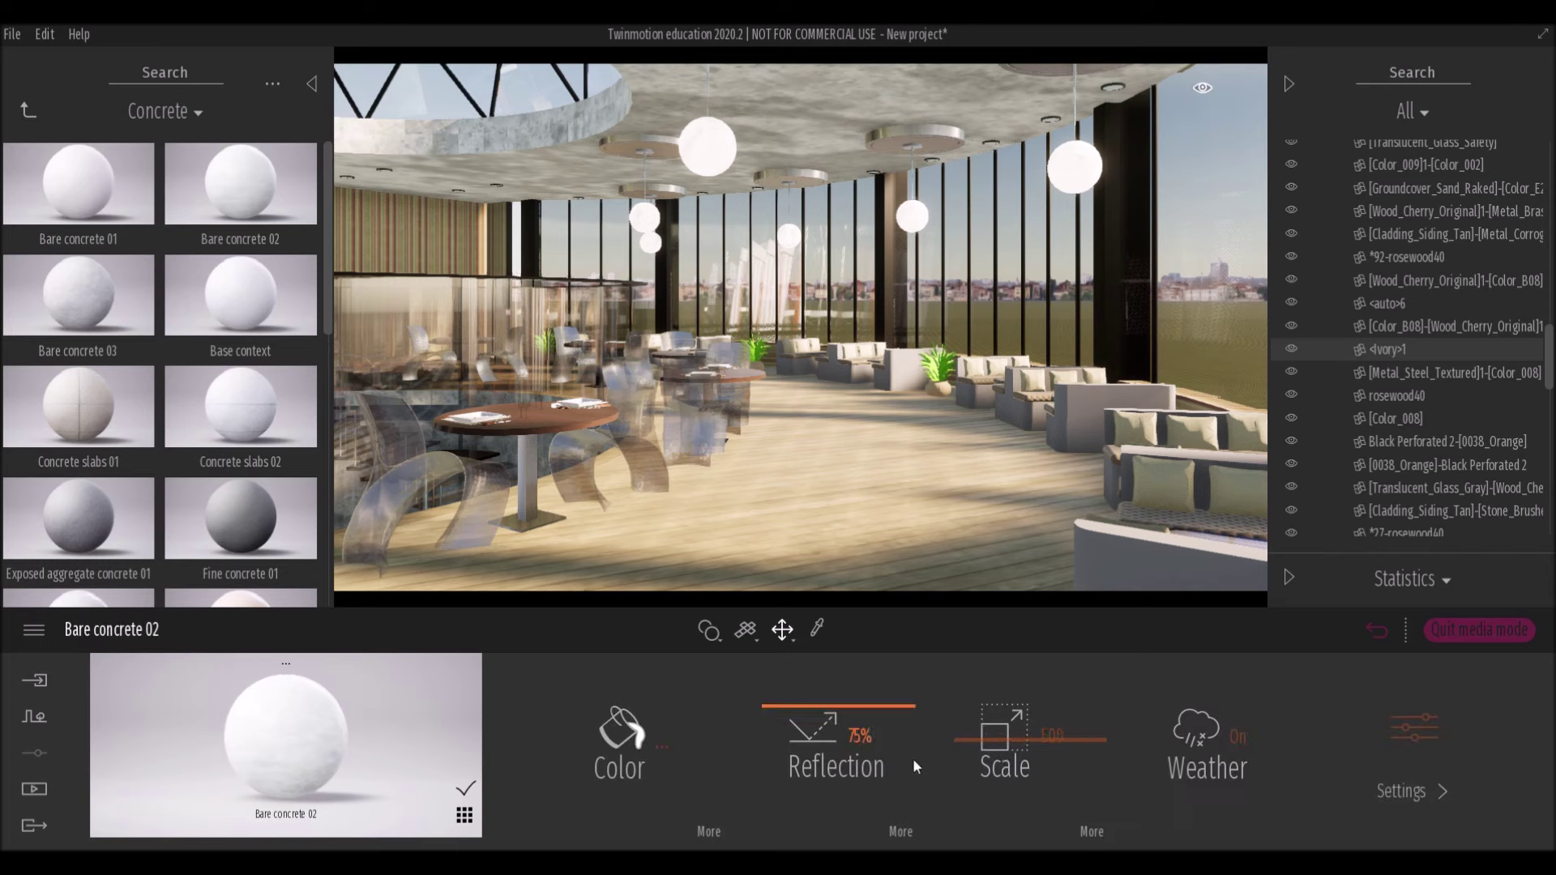
{"action": "left_click_drag", "start_coordinate": [1007, 769], "coordinate": [1016, 837]}
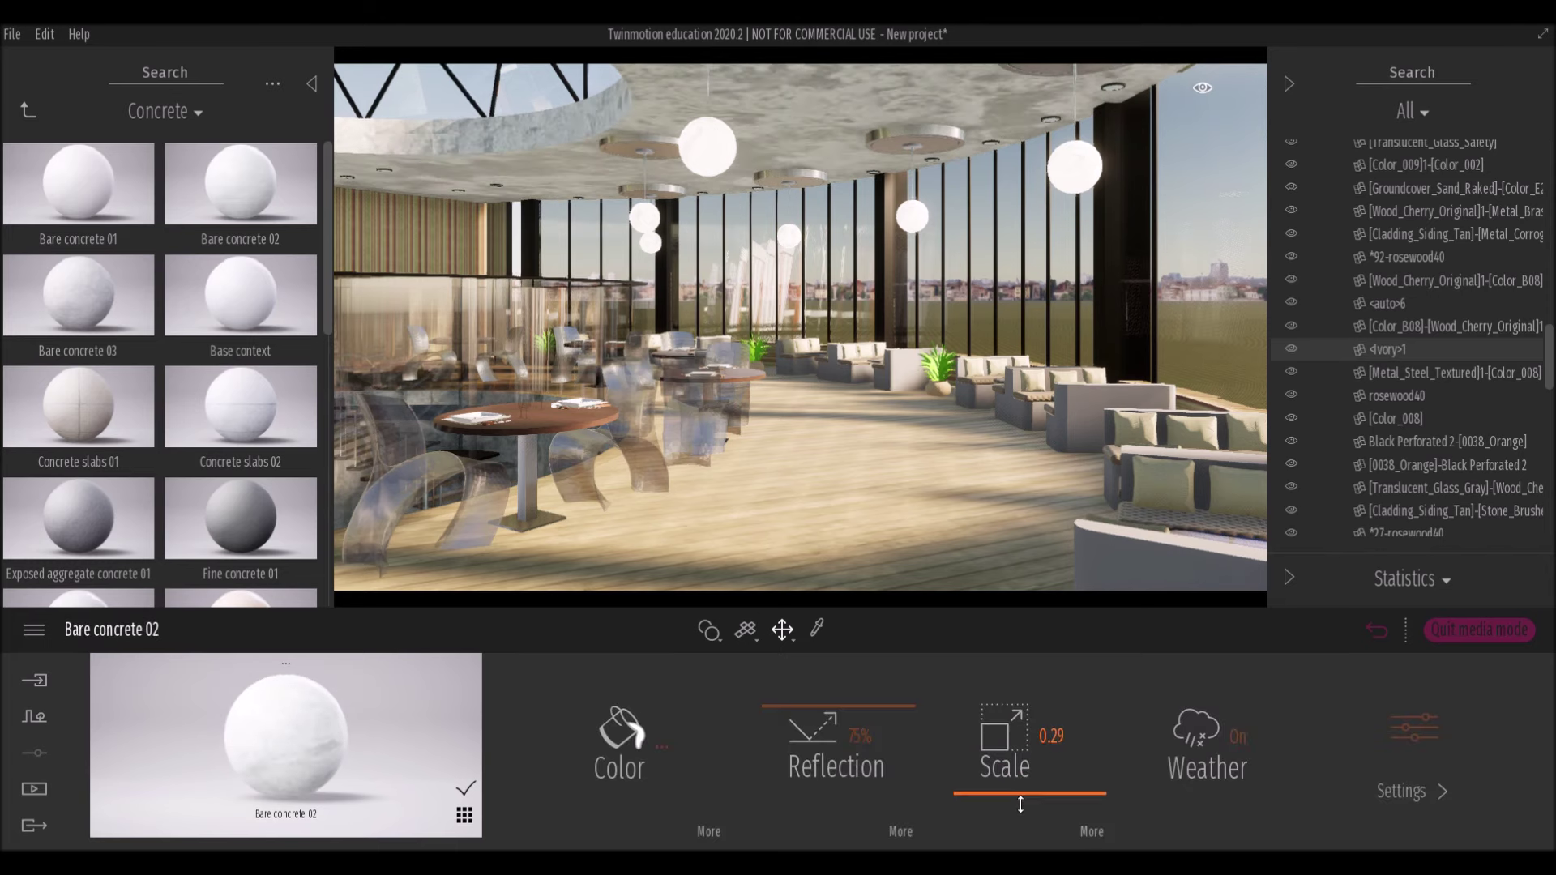
{"action": "left_click", "coordinate": [709, 832]}
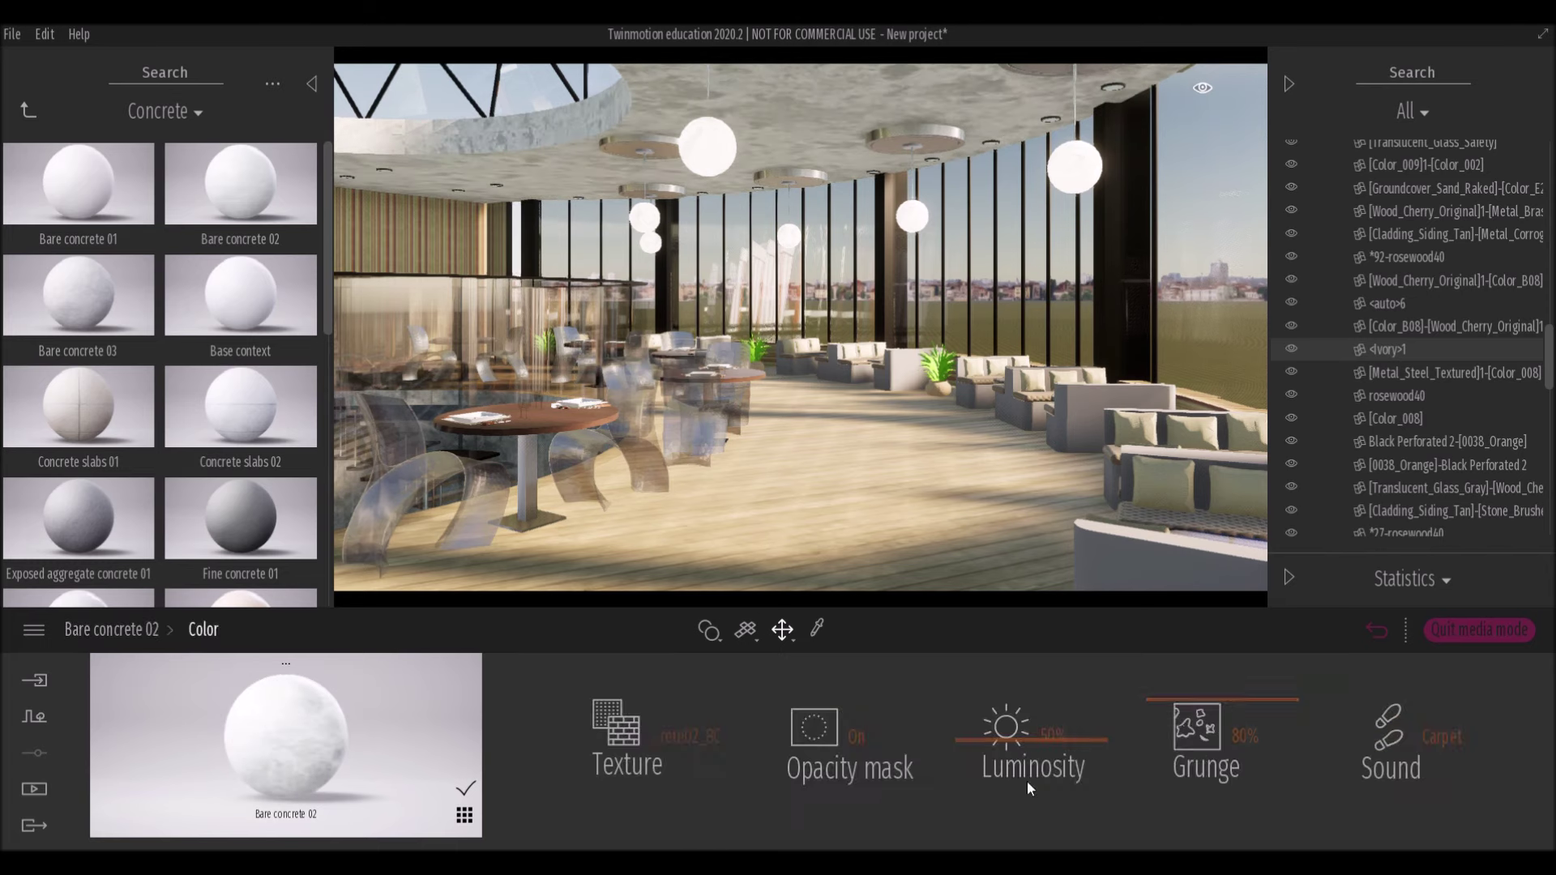
{"action": "left_click", "coordinate": [1197, 771]}
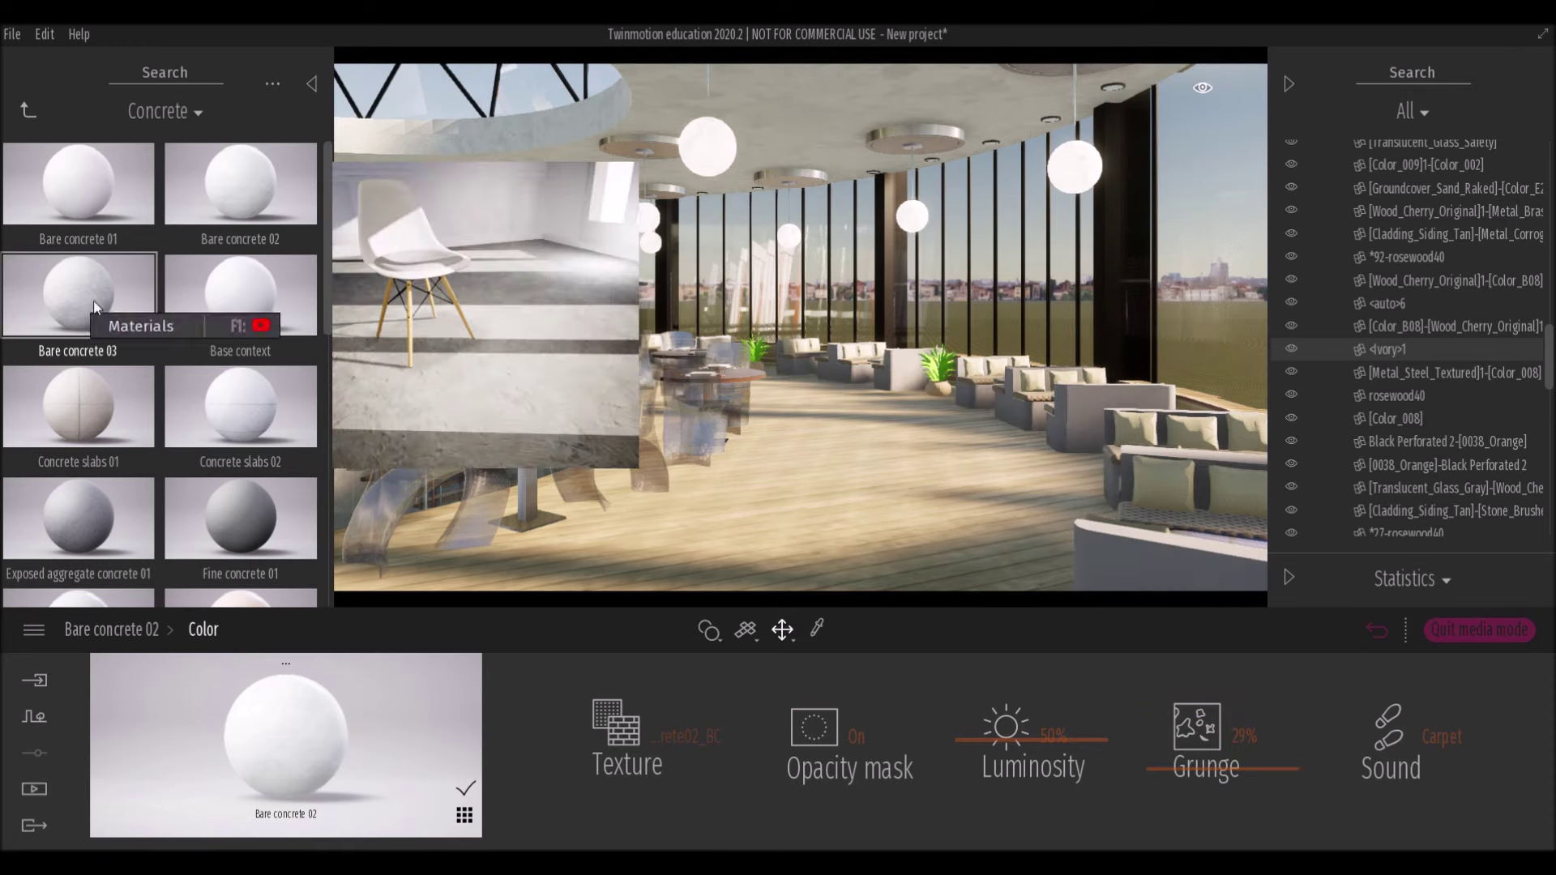
Apply Bare concrete 03 to the sofas.
{"action": "left_click_drag", "start_coordinate": [94, 300], "coordinate": [1054, 405]}
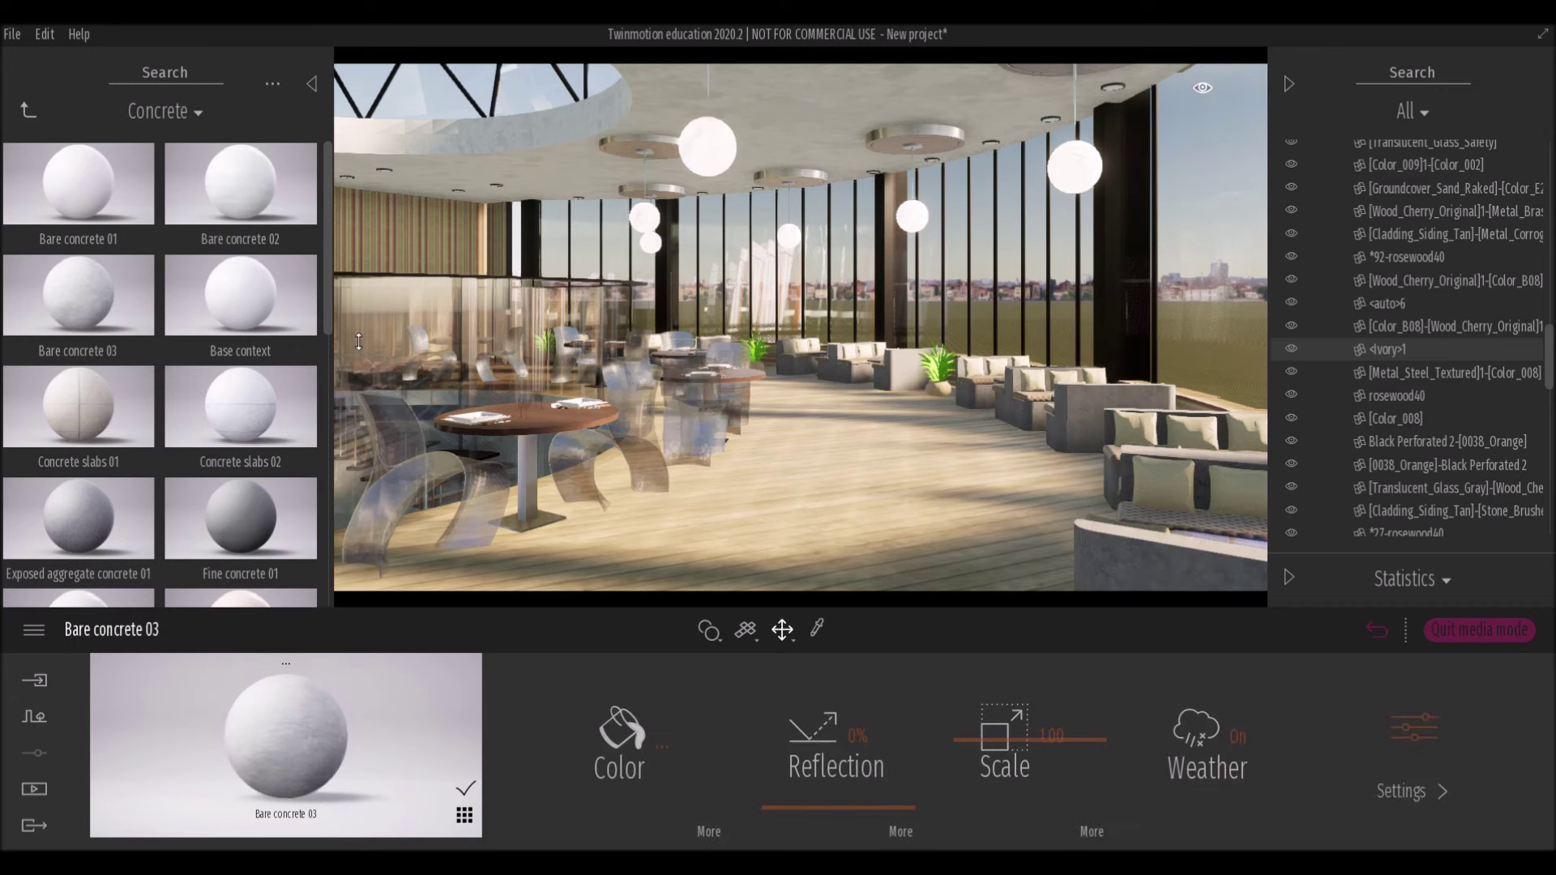
{"action": "left_click", "coordinate": [708, 831]}
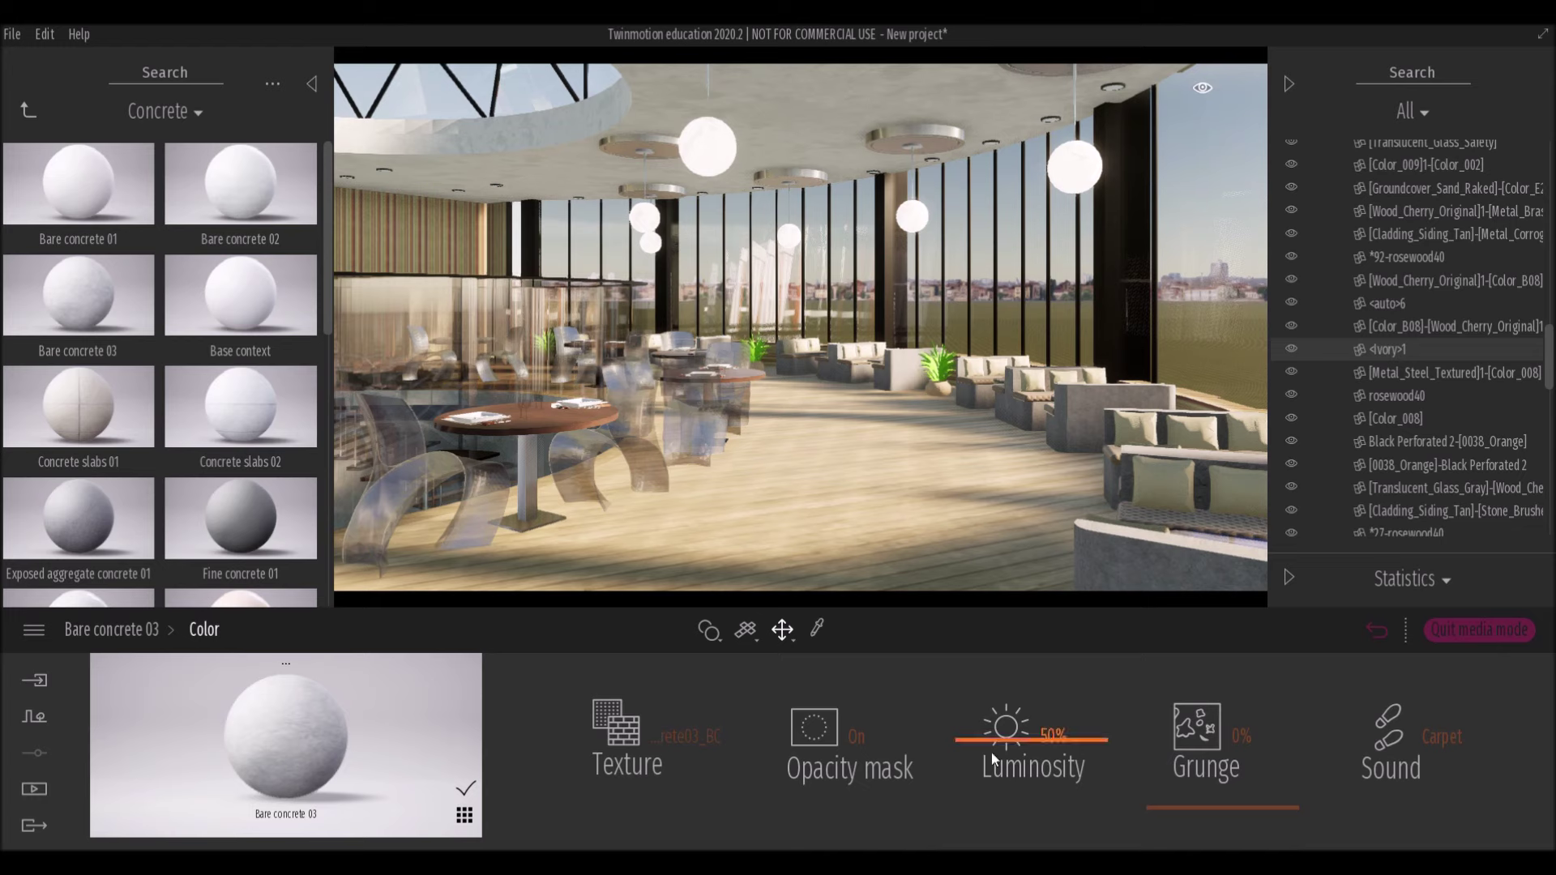
{"action": "left_click", "coordinate": [939, 375]}
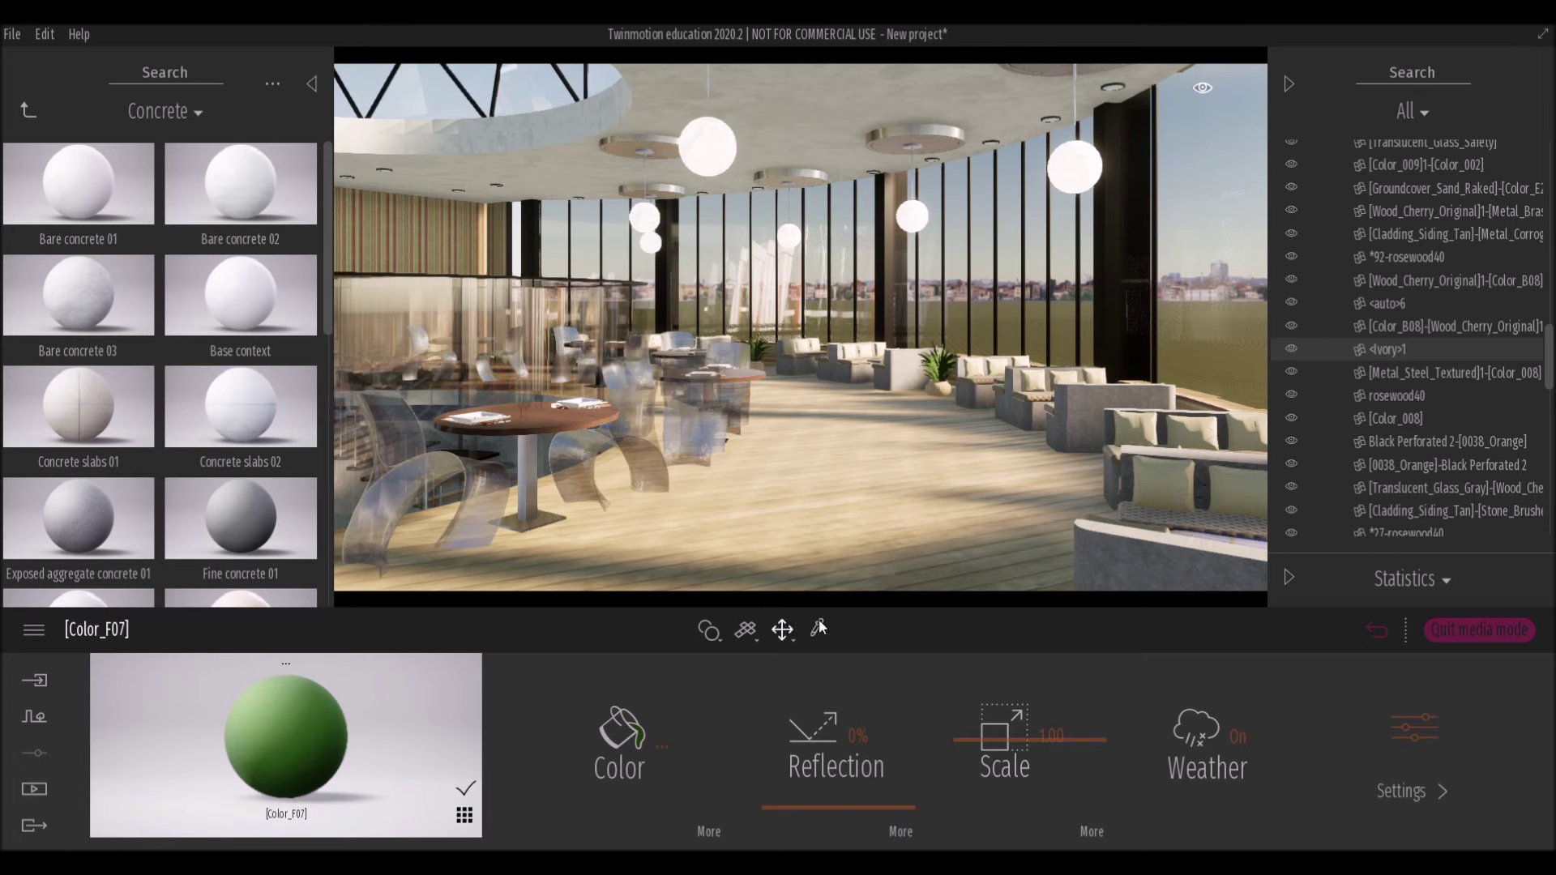
Brighten the striped wall cladding to 96% luminosity.
{"action": "left_click", "coordinate": [470, 274]}
{"action": "left_click", "coordinate": [707, 835]}
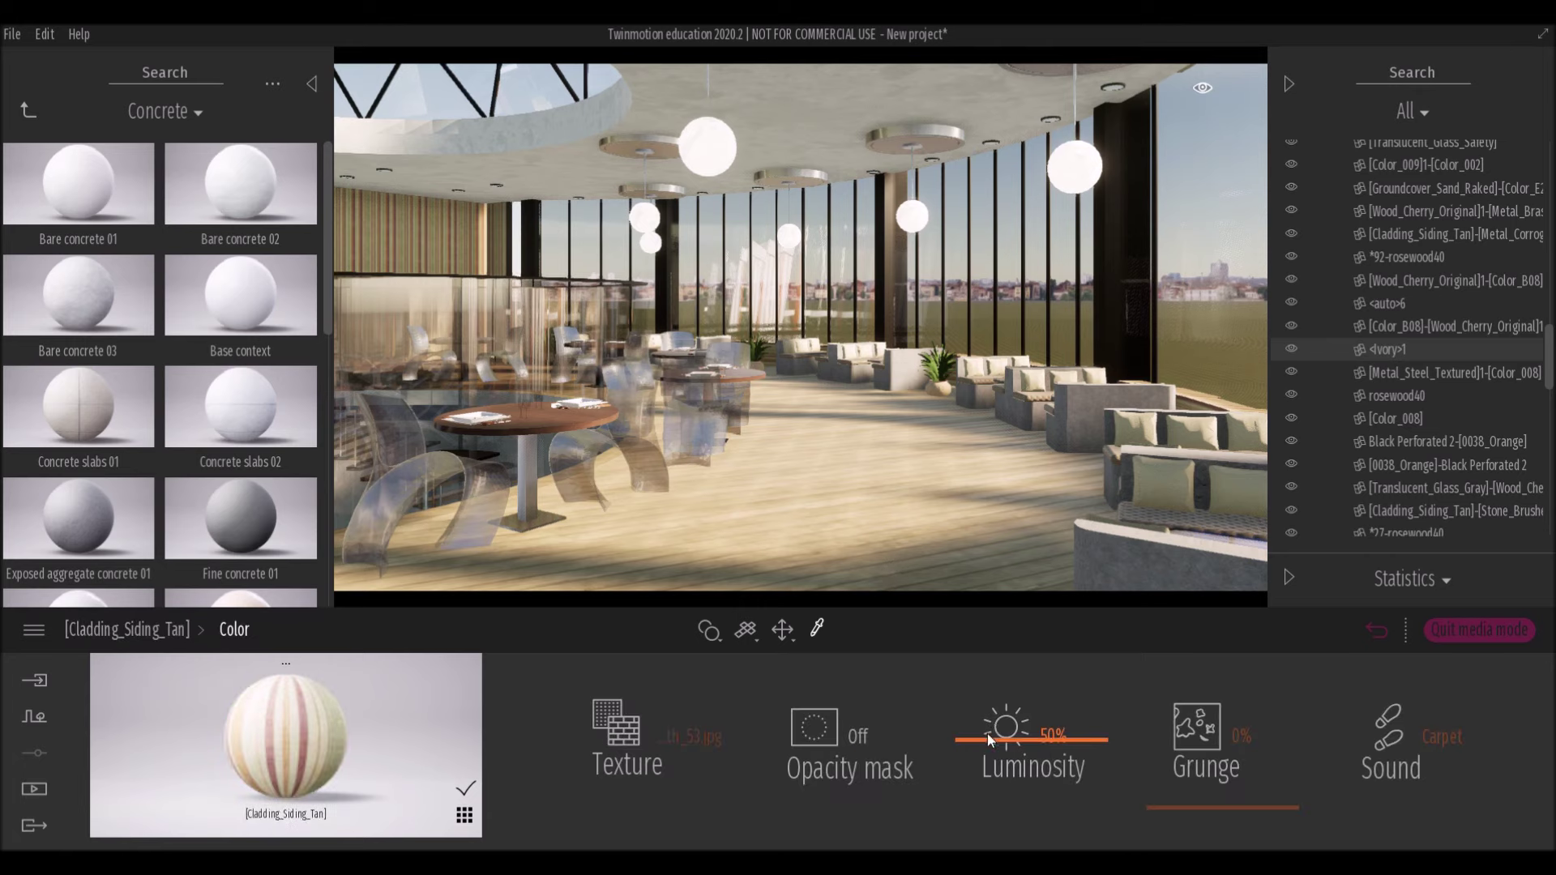
{"action": "left_click_drag", "start_coordinate": [1005, 730], "coordinate": [994, 681]}
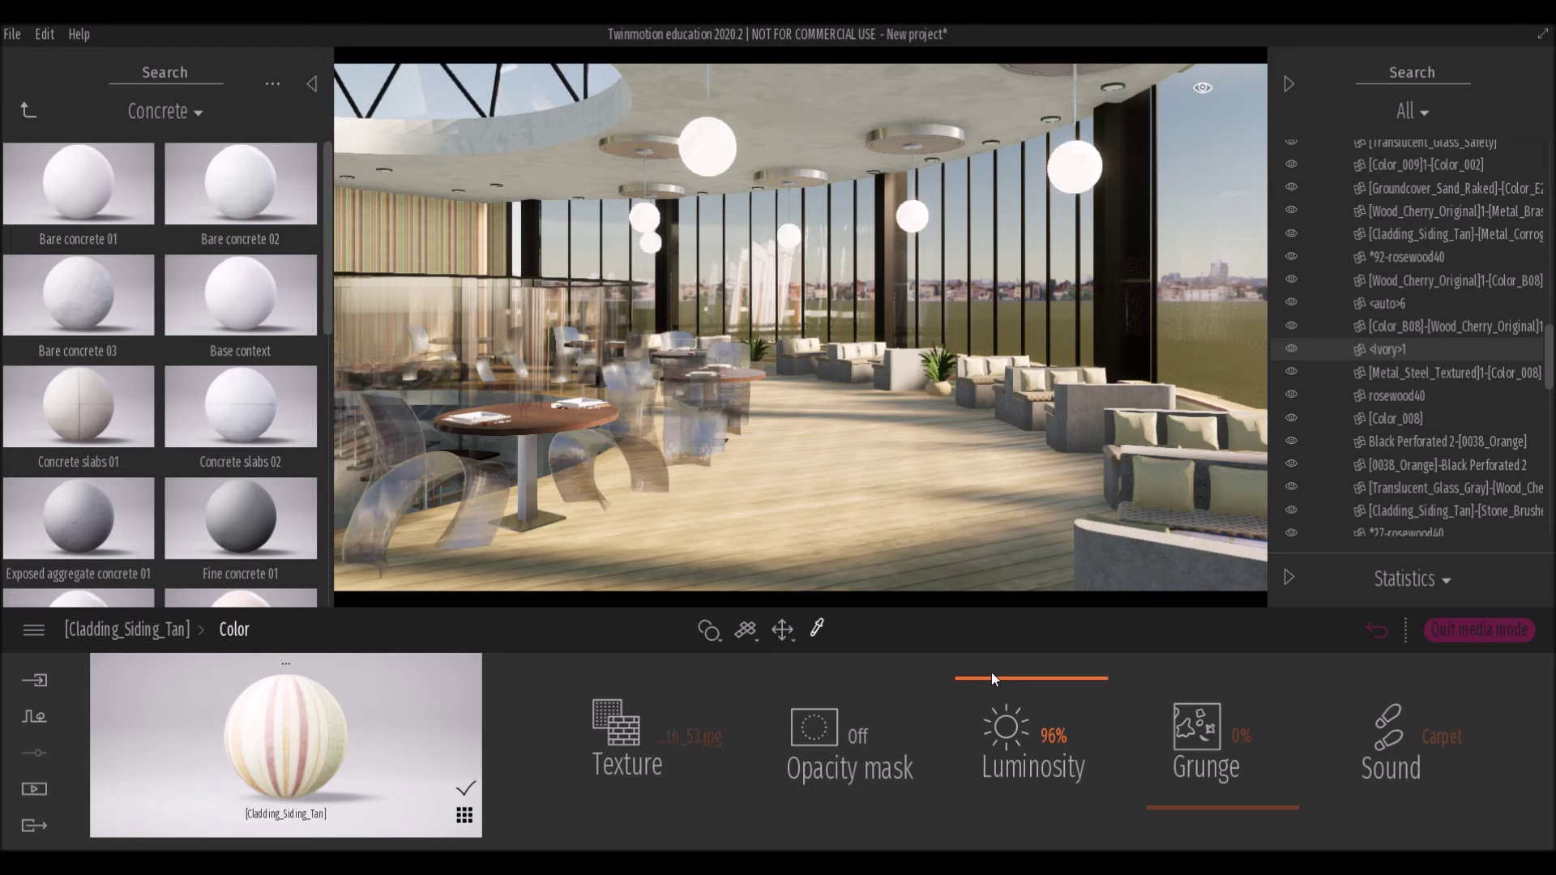
{"action": "left_click", "coordinate": [127, 630]}
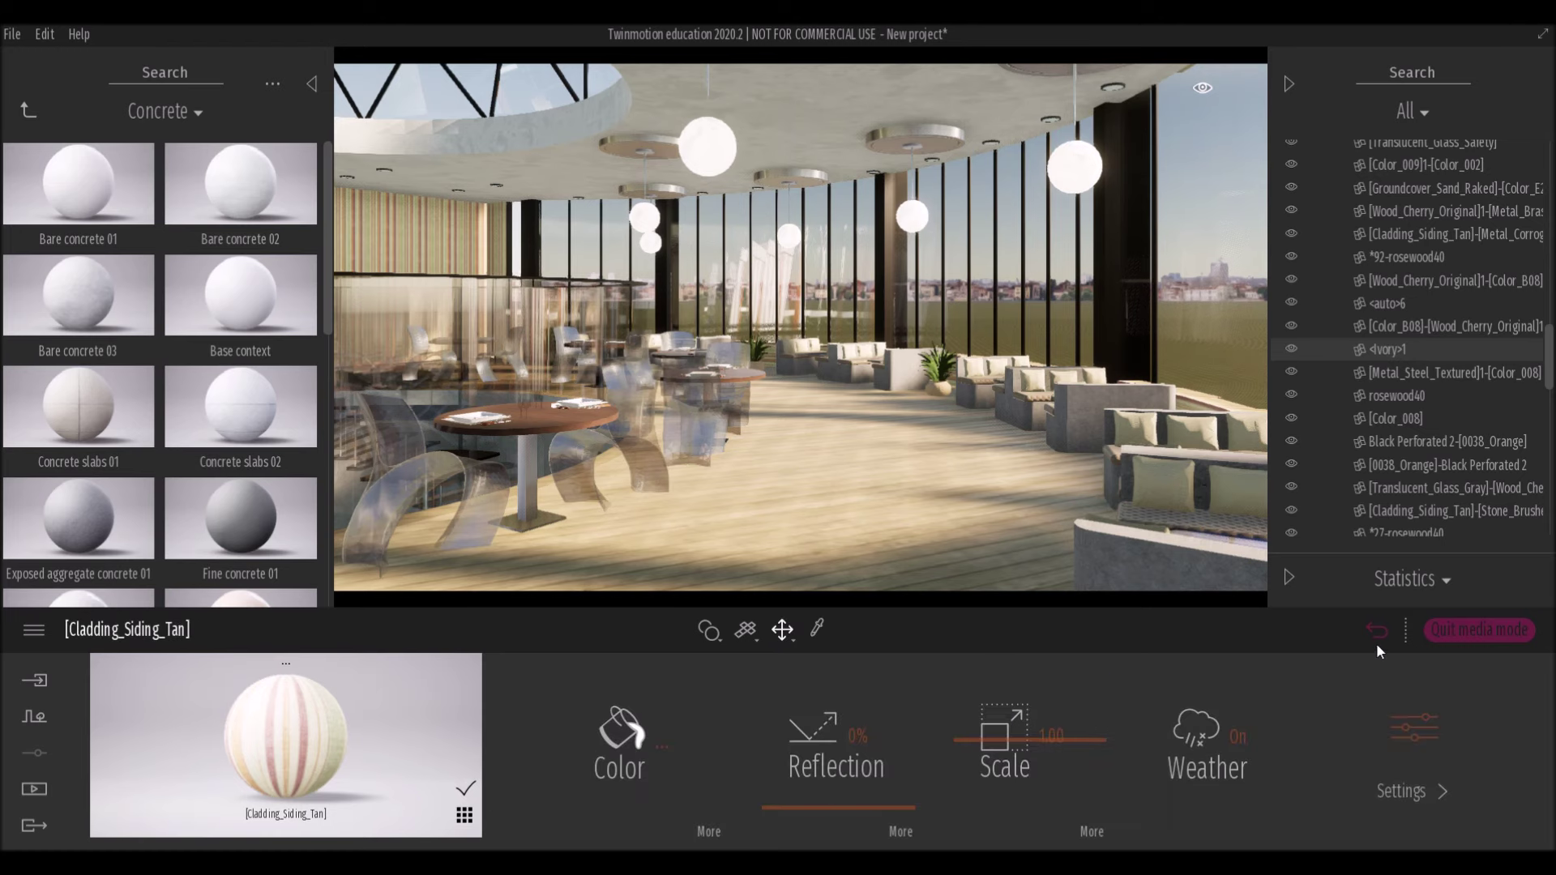
Open Image1's lighting settings from the saved images.
{"action": "left_click", "coordinate": [1377, 632]}
{"action": "left_click", "coordinate": [365, 739]}
{"action": "left_click", "coordinate": [801, 790]}
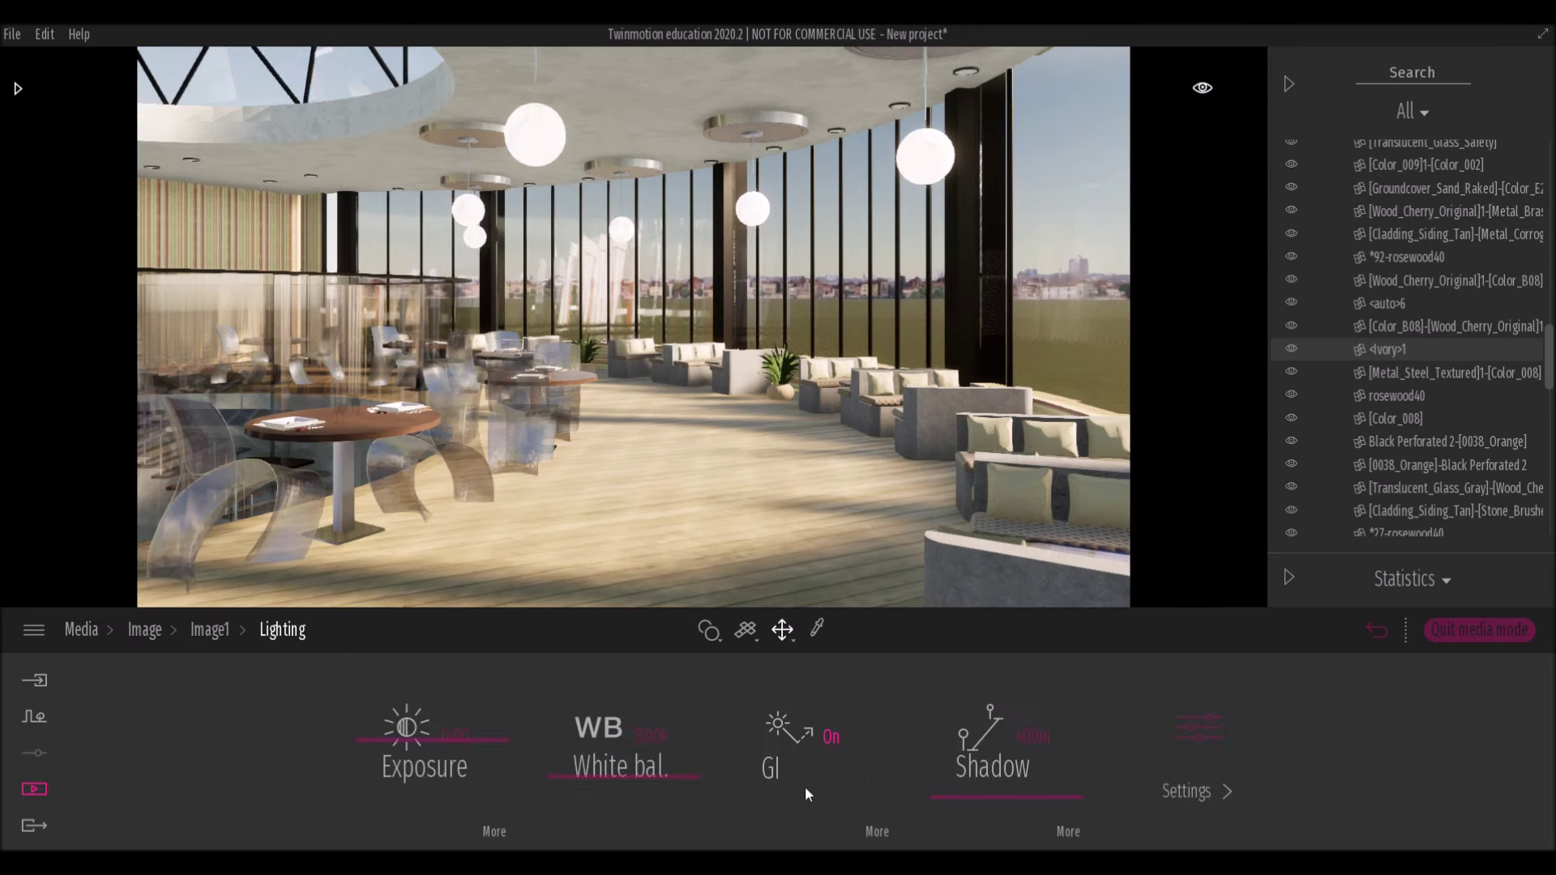
Set Image1's shadow distance to 100 m and reveal its shadow bias setting (0.40).
{"action": "left_click_drag", "start_coordinate": [971, 738], "coordinate": [974, 735]}
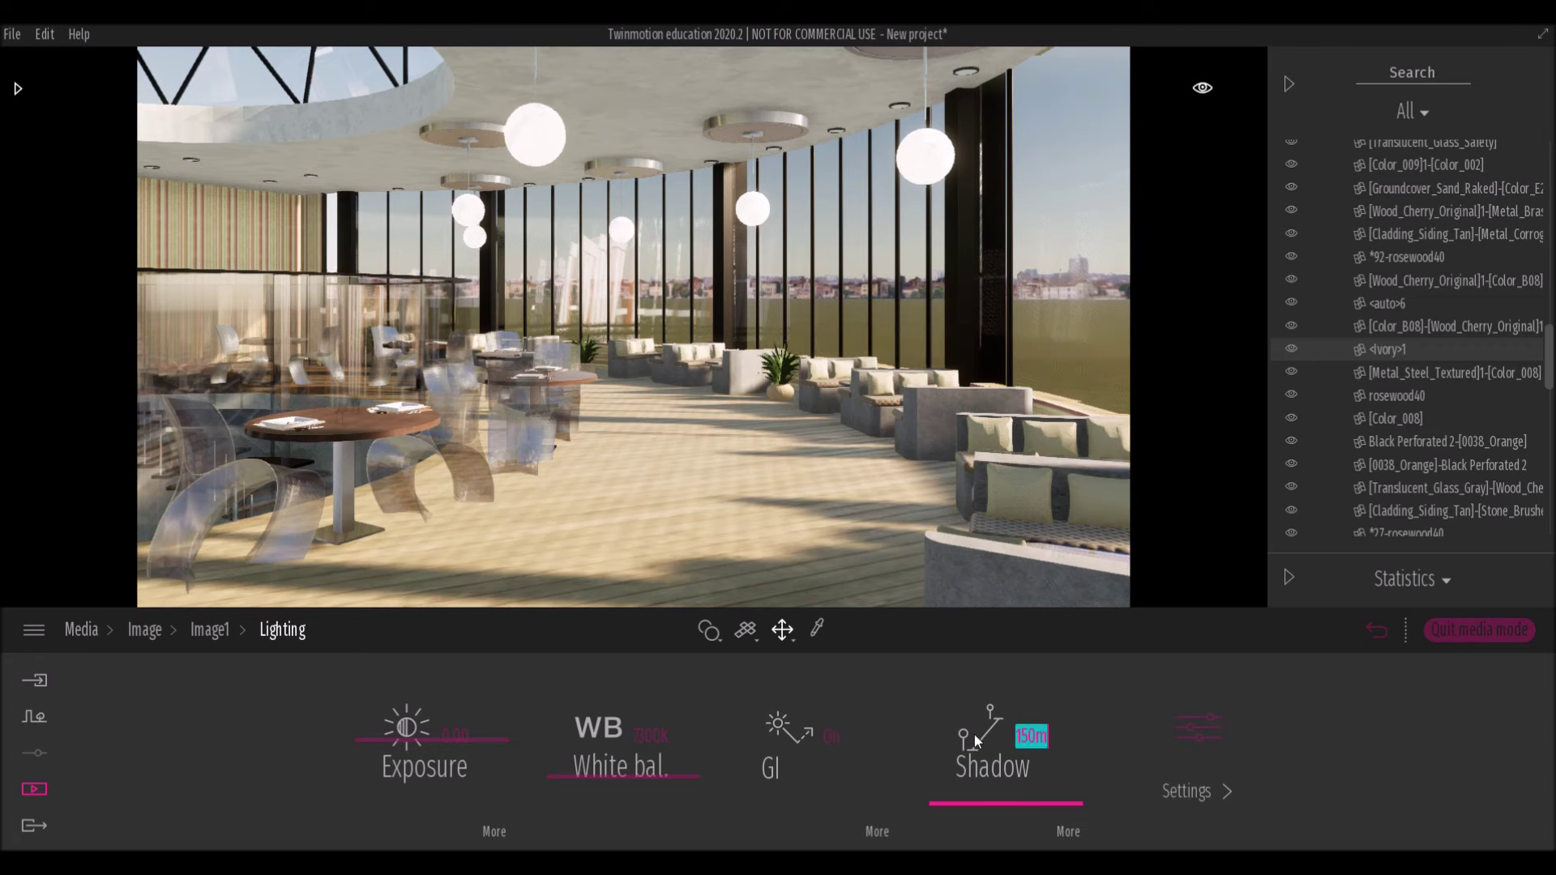
{"action": "type", "text": "100"}
{"action": "key", "text": "Return"}
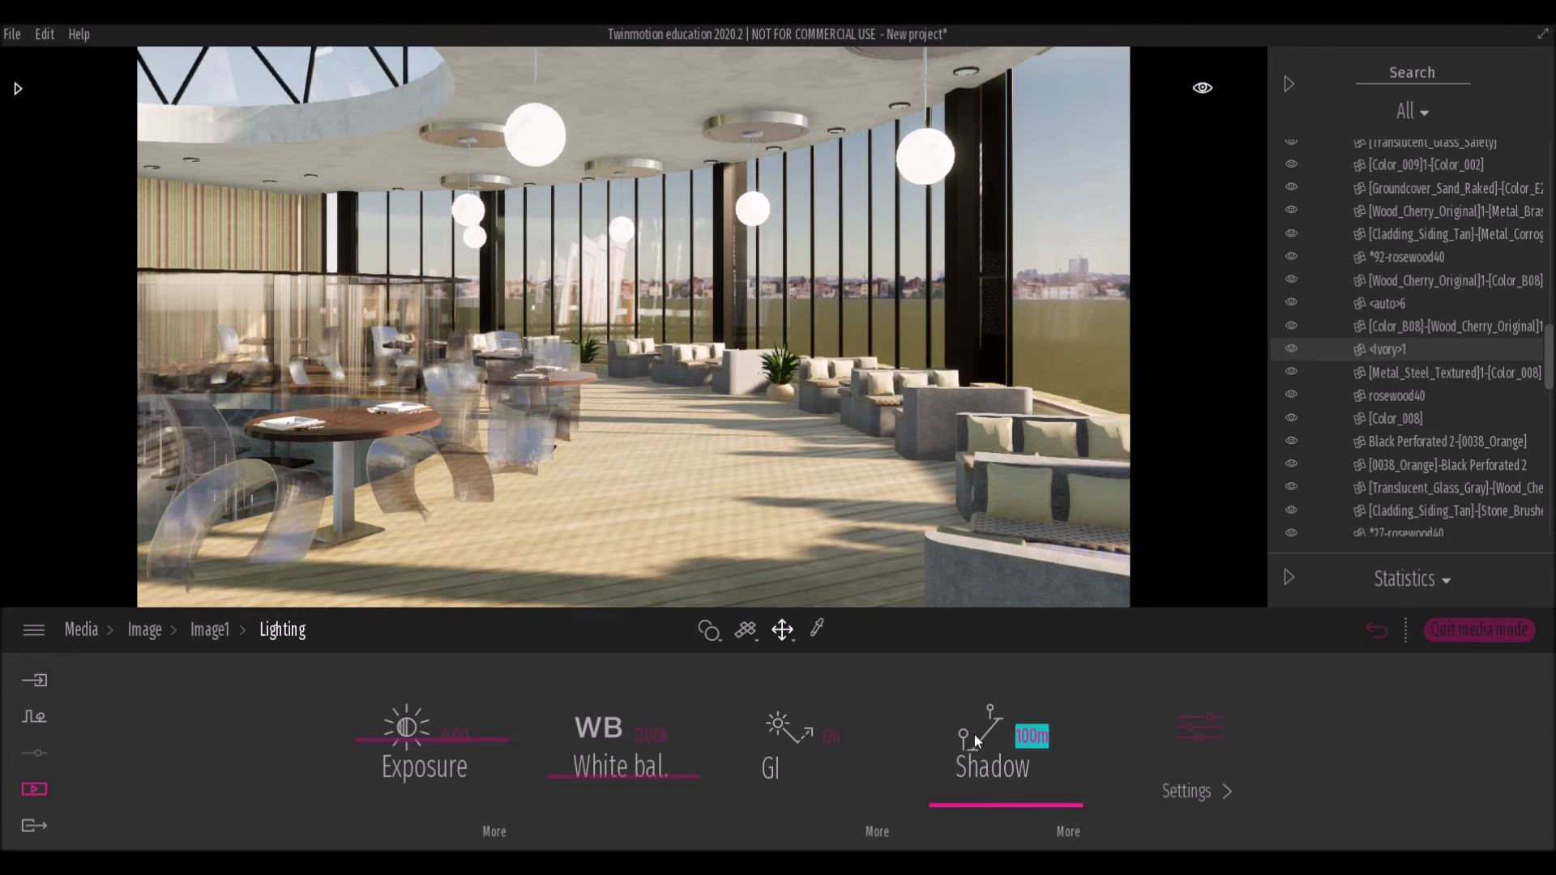
{"action": "type", "text": "50"}
{"action": "key", "text": "Return"}
{"action": "type", "text": "100"}
{"action": "key", "text": "Return"}
{"action": "left_click", "coordinate": [1049, 829]}
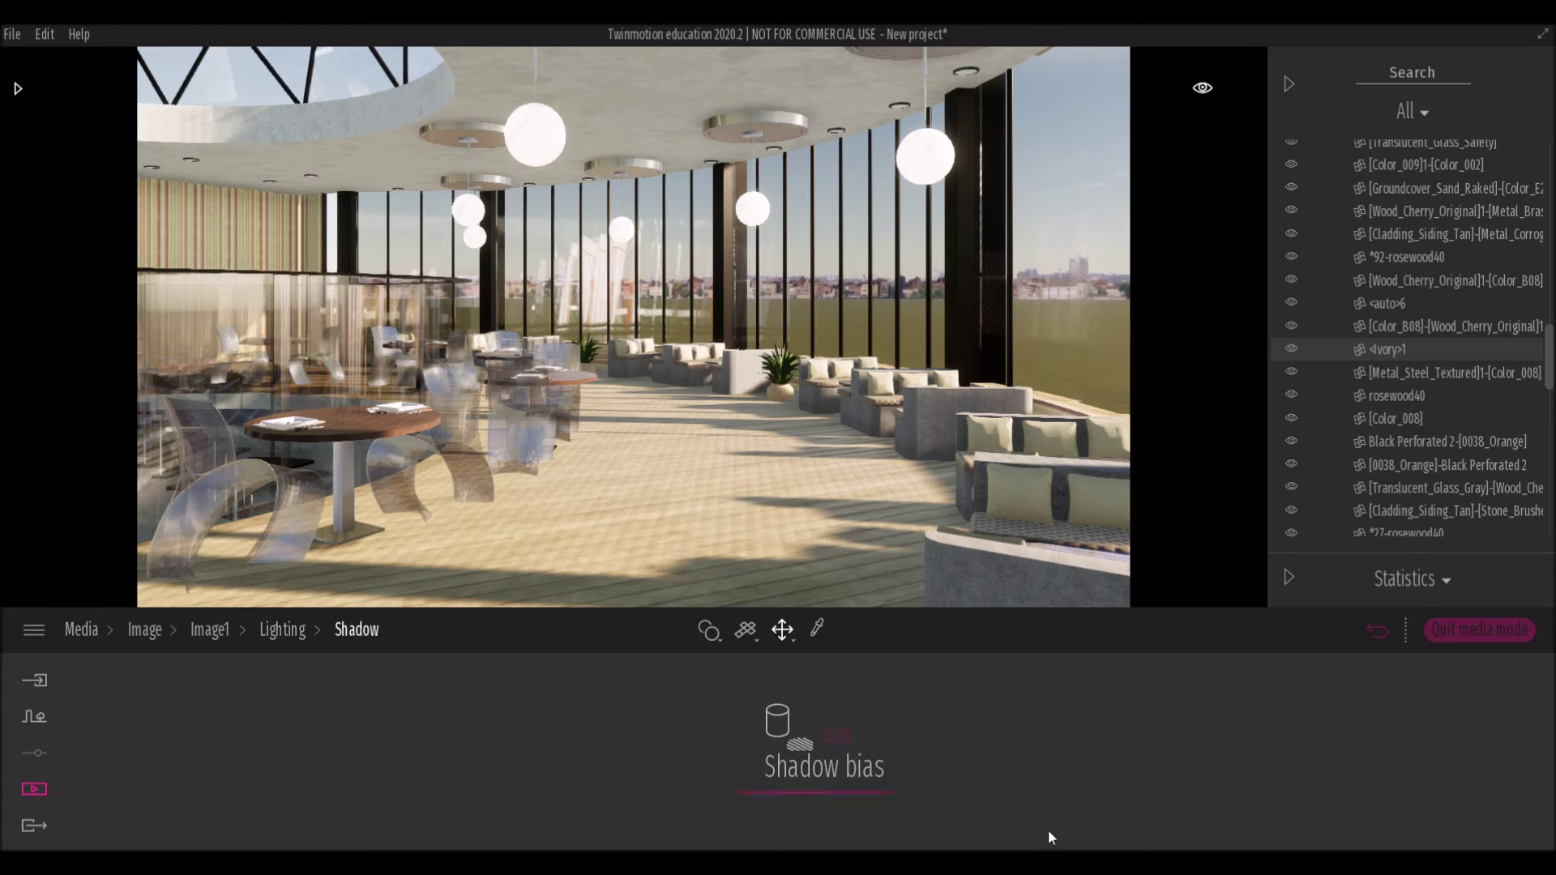
{"action": "left_click", "coordinate": [17, 87]}
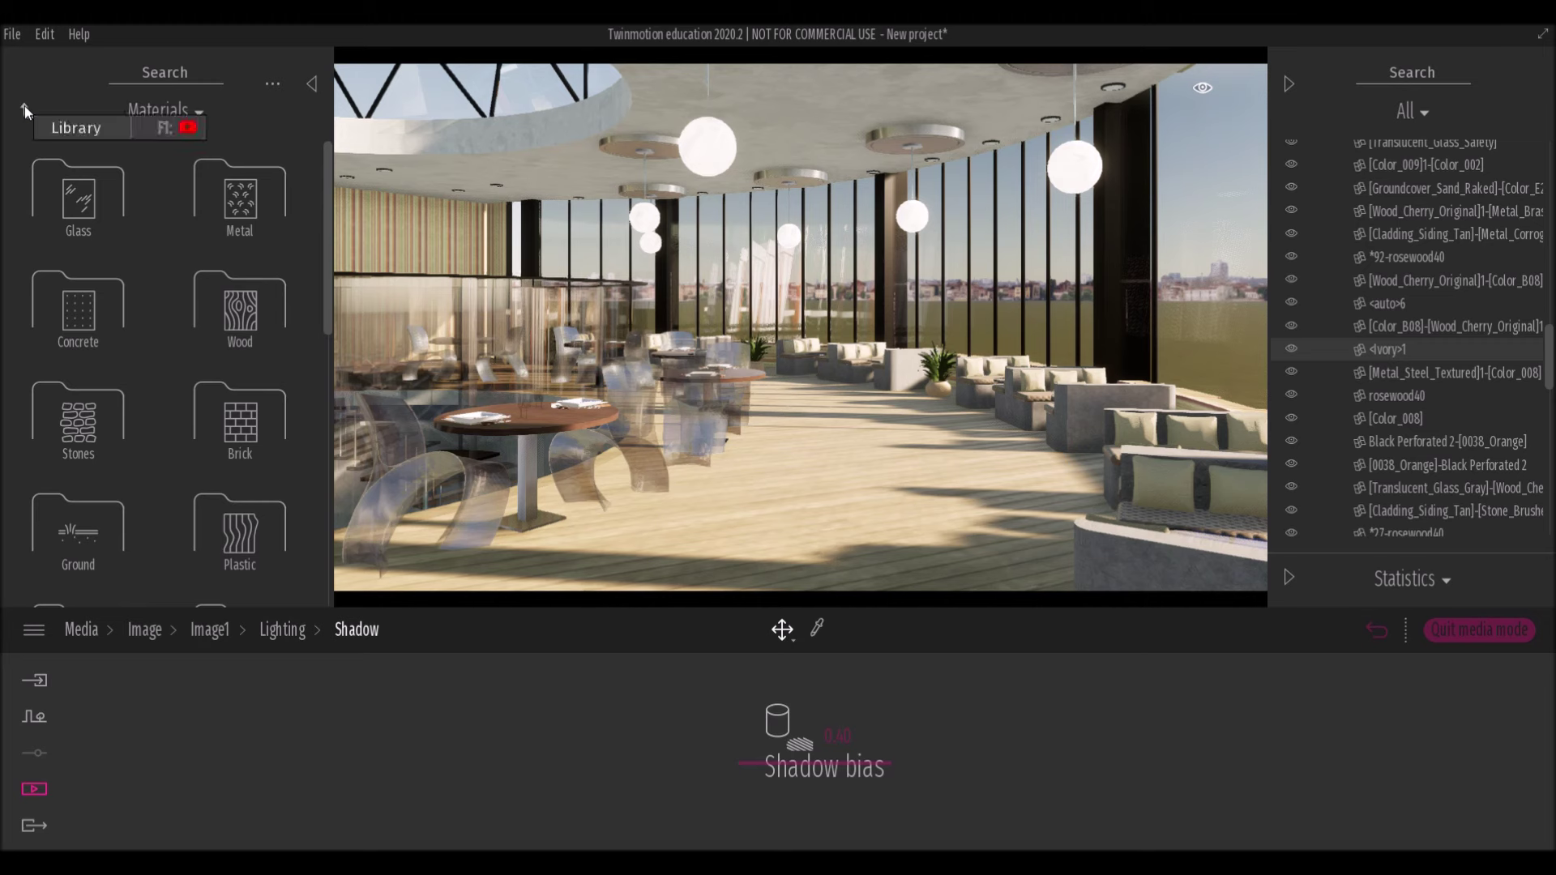
Drop an omnidirectional light into a pendant globe and give it 1000000 lm intensity.
{"action": "left_click", "coordinate": [246, 307]}
{"action": "left_click_drag", "start_coordinate": [77, 190], "coordinate": [711, 143]}
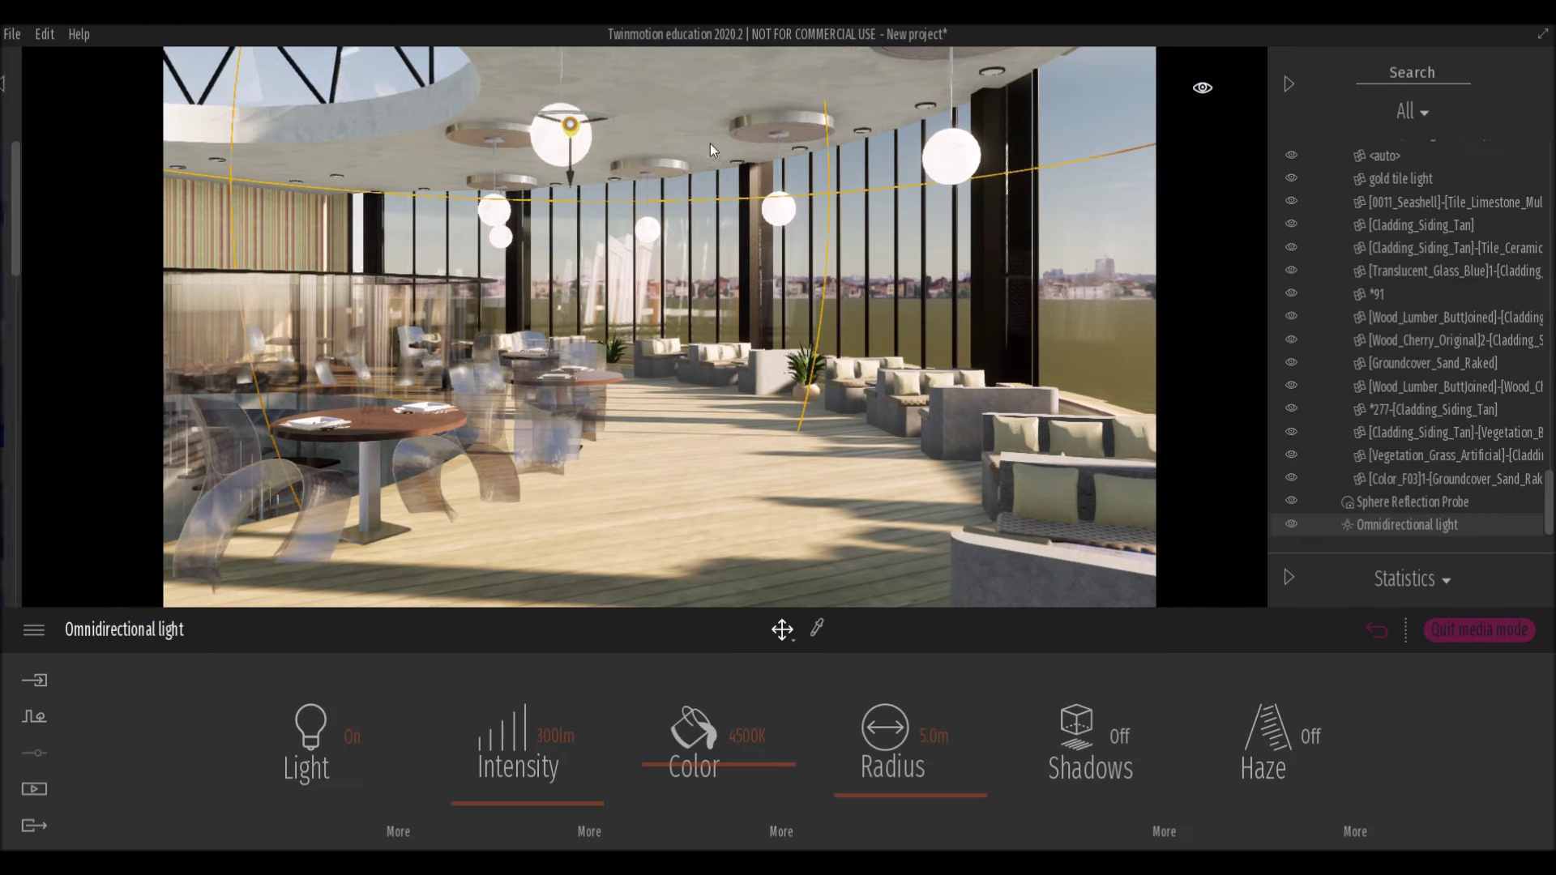
{"action": "left_click_drag", "start_coordinate": [558, 119], "coordinate": [543, 130]}
{"action": "left_click_drag", "start_coordinate": [484, 755], "coordinate": [563, 758]}
{"action": "left_click", "coordinate": [563, 740]}
{"action": "type", "text": "1000000"}
{"action": "key", "text": "Return"}
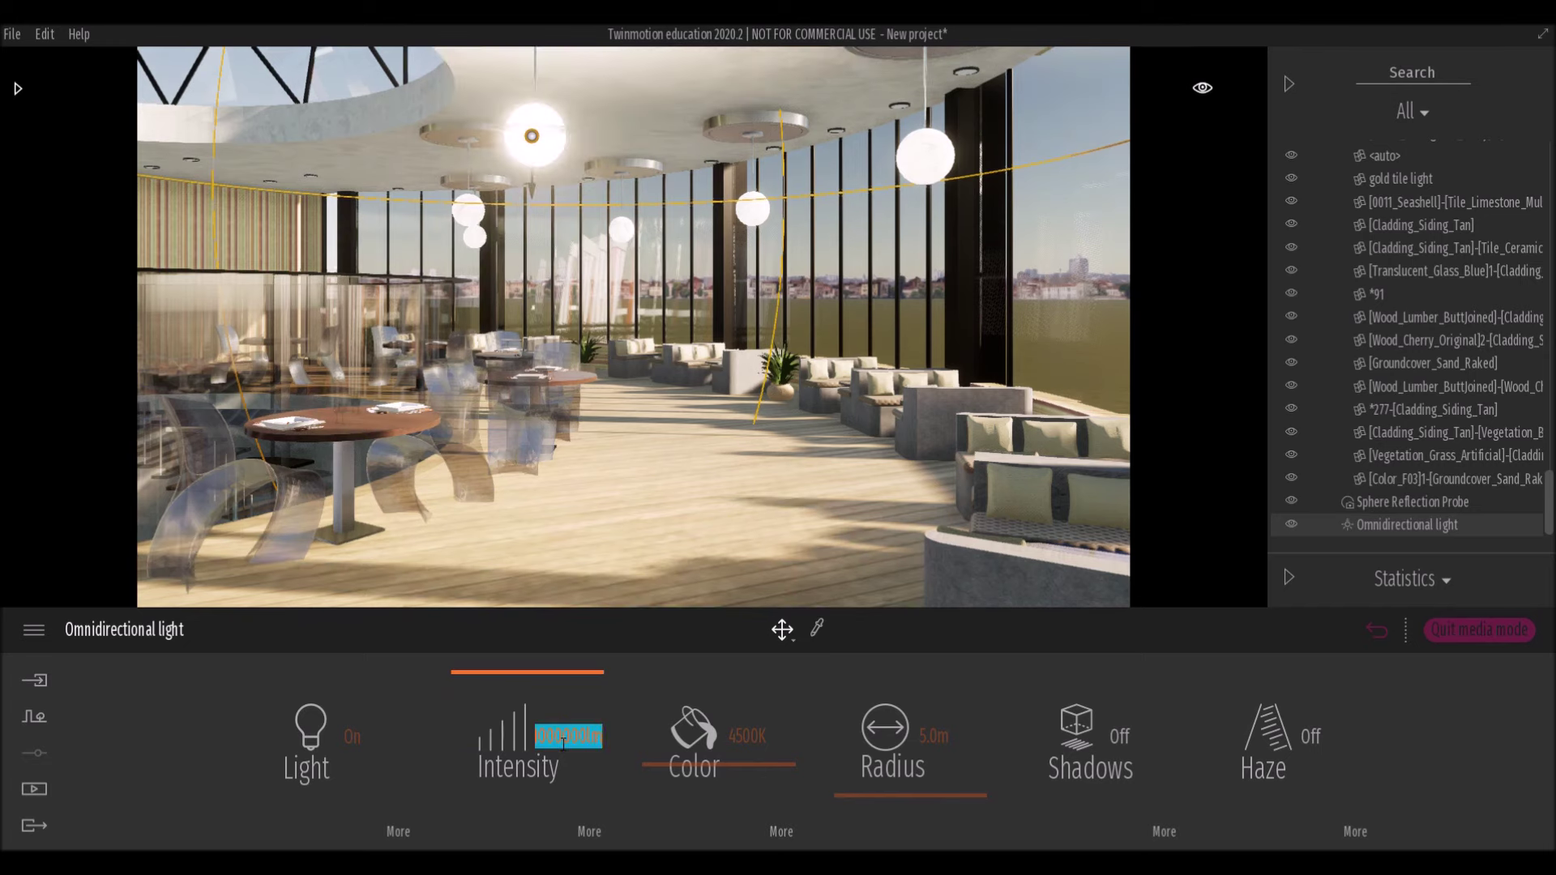
Settle the light at 1000000 lm with a 4.5 m radius and shadows off.
{"action": "type", "text": "100000"}
{"action": "key", "text": "Return"}
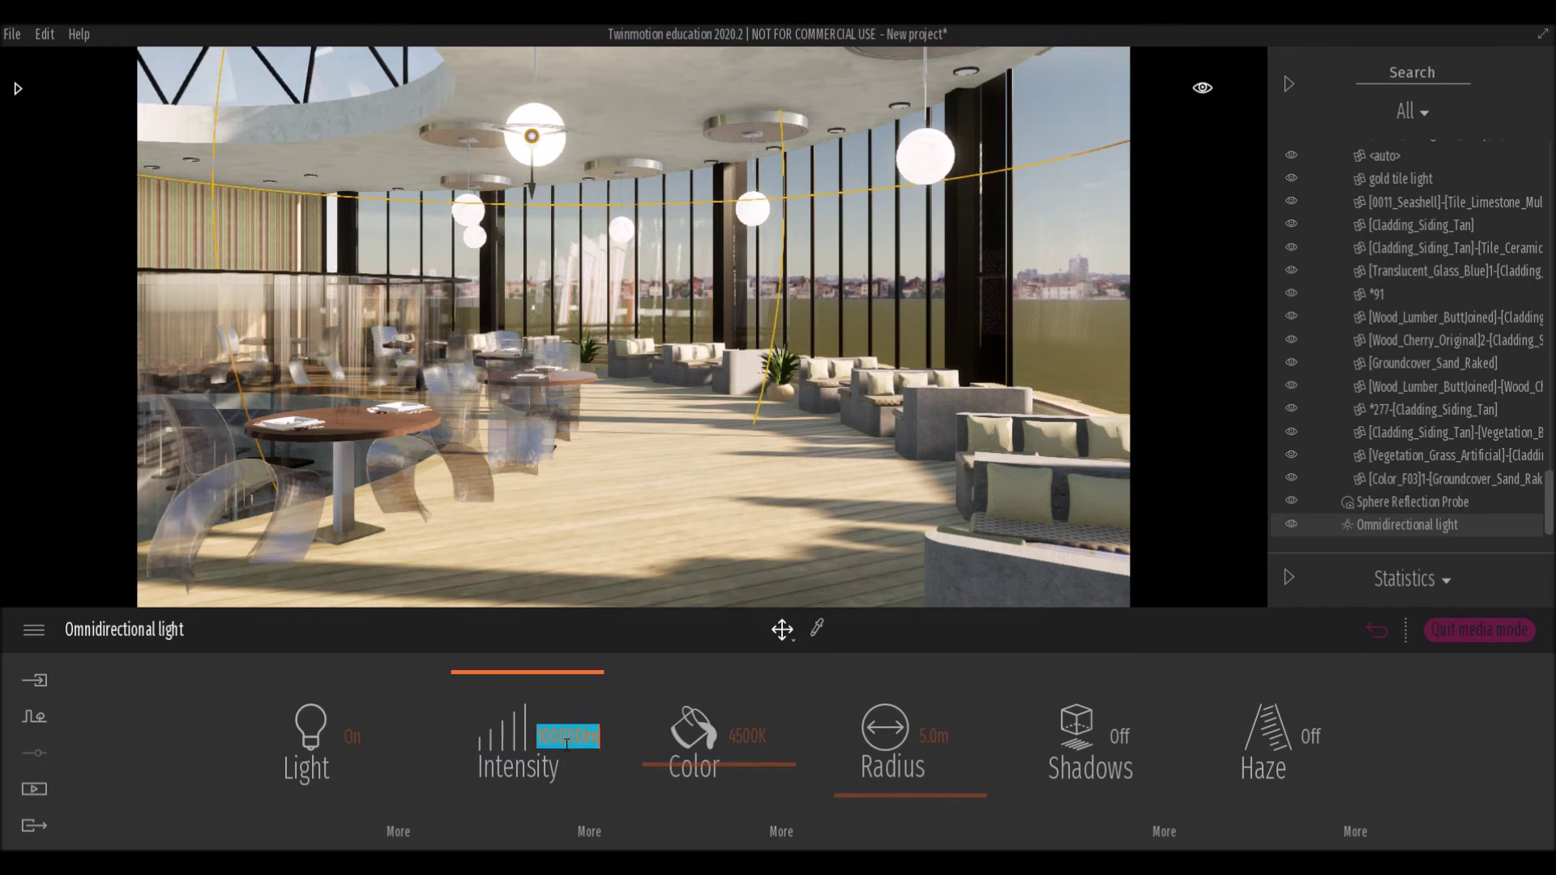
{"action": "type", "text": "300000"}
{"action": "key", "text": "Return"}
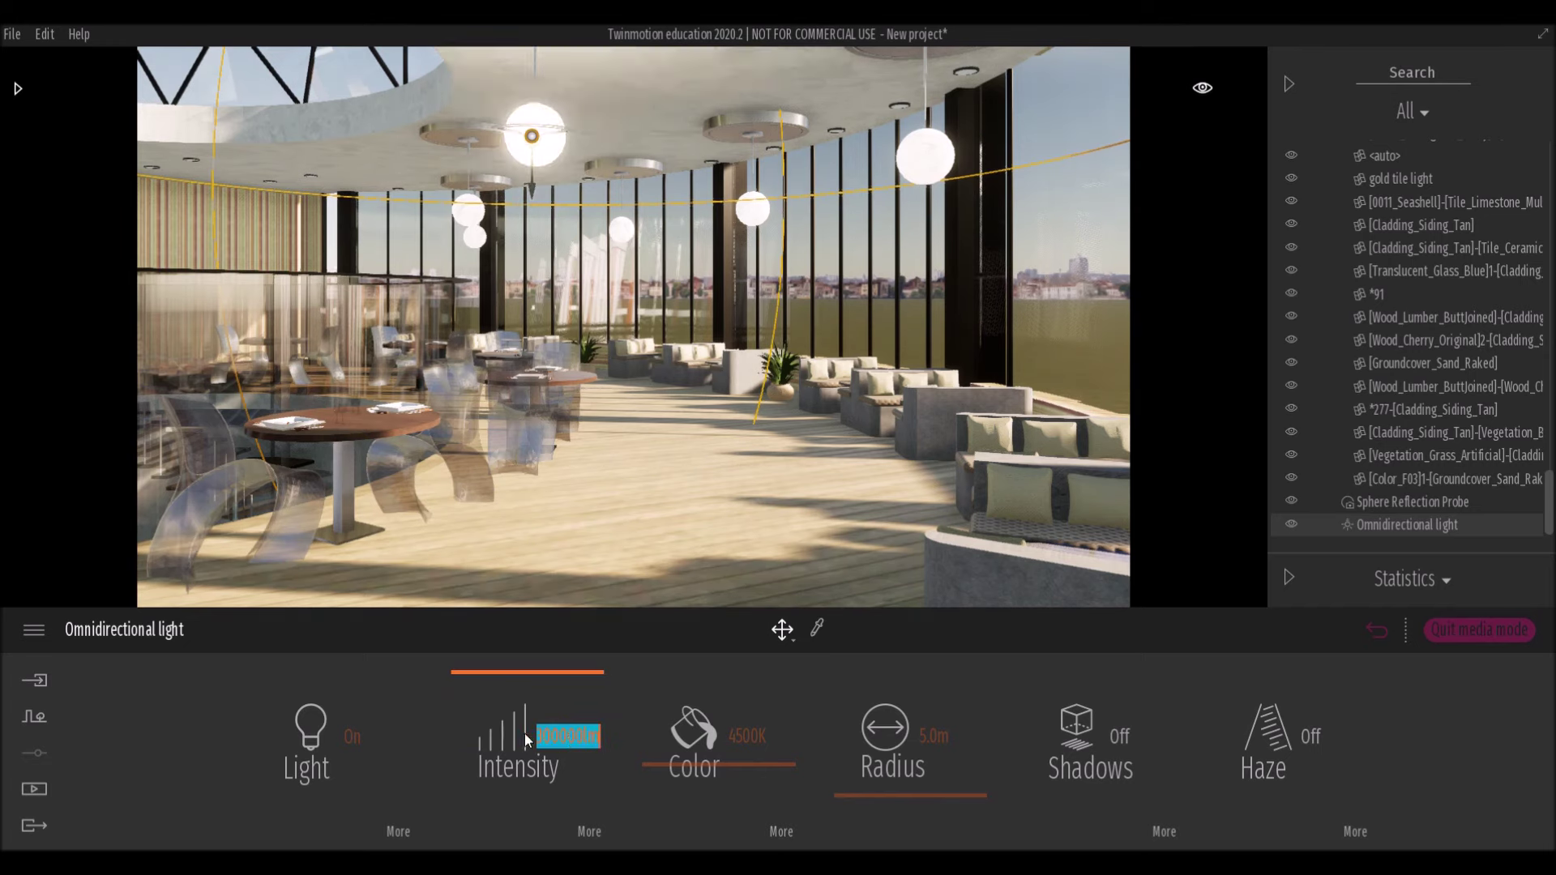
{"action": "left_click", "coordinate": [1109, 737]}
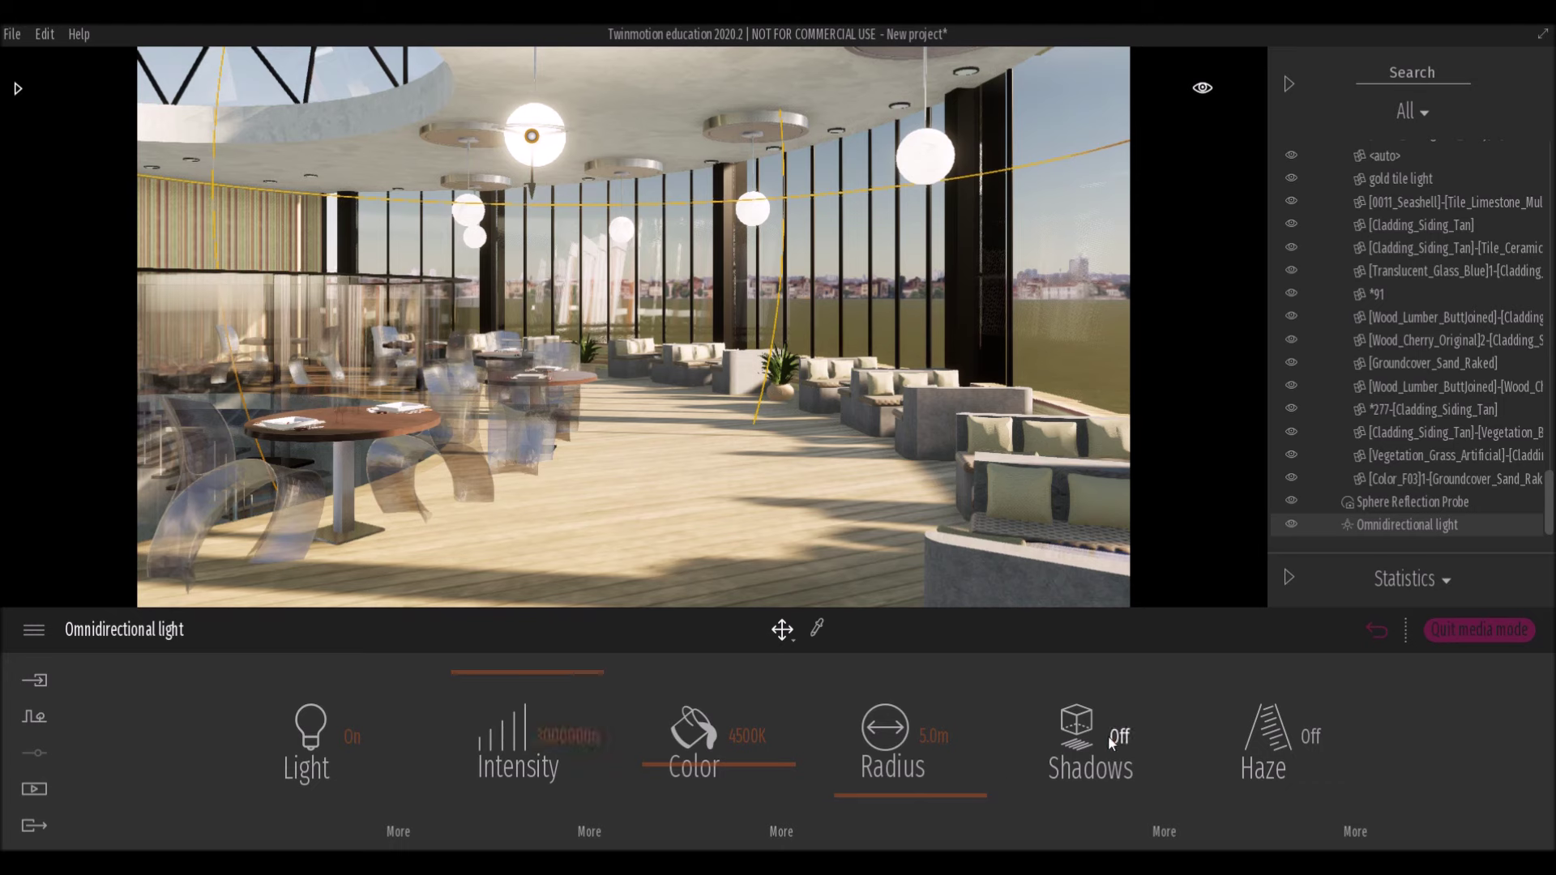
{"action": "left_click_drag", "start_coordinate": [916, 787], "coordinate": [918, 808]}
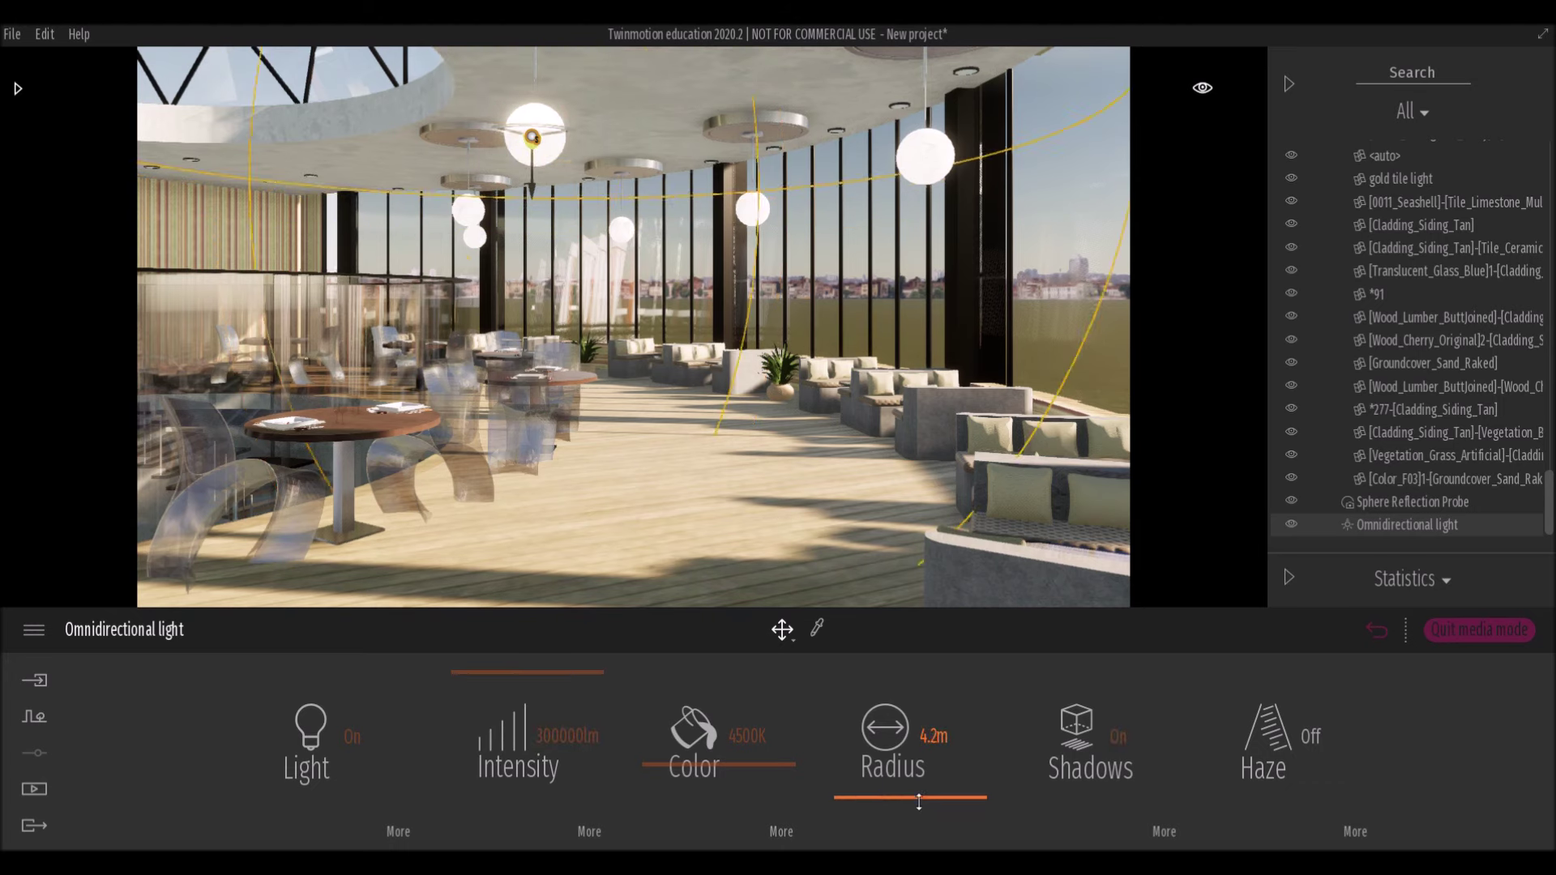
{"action": "key", "text": "Return"}
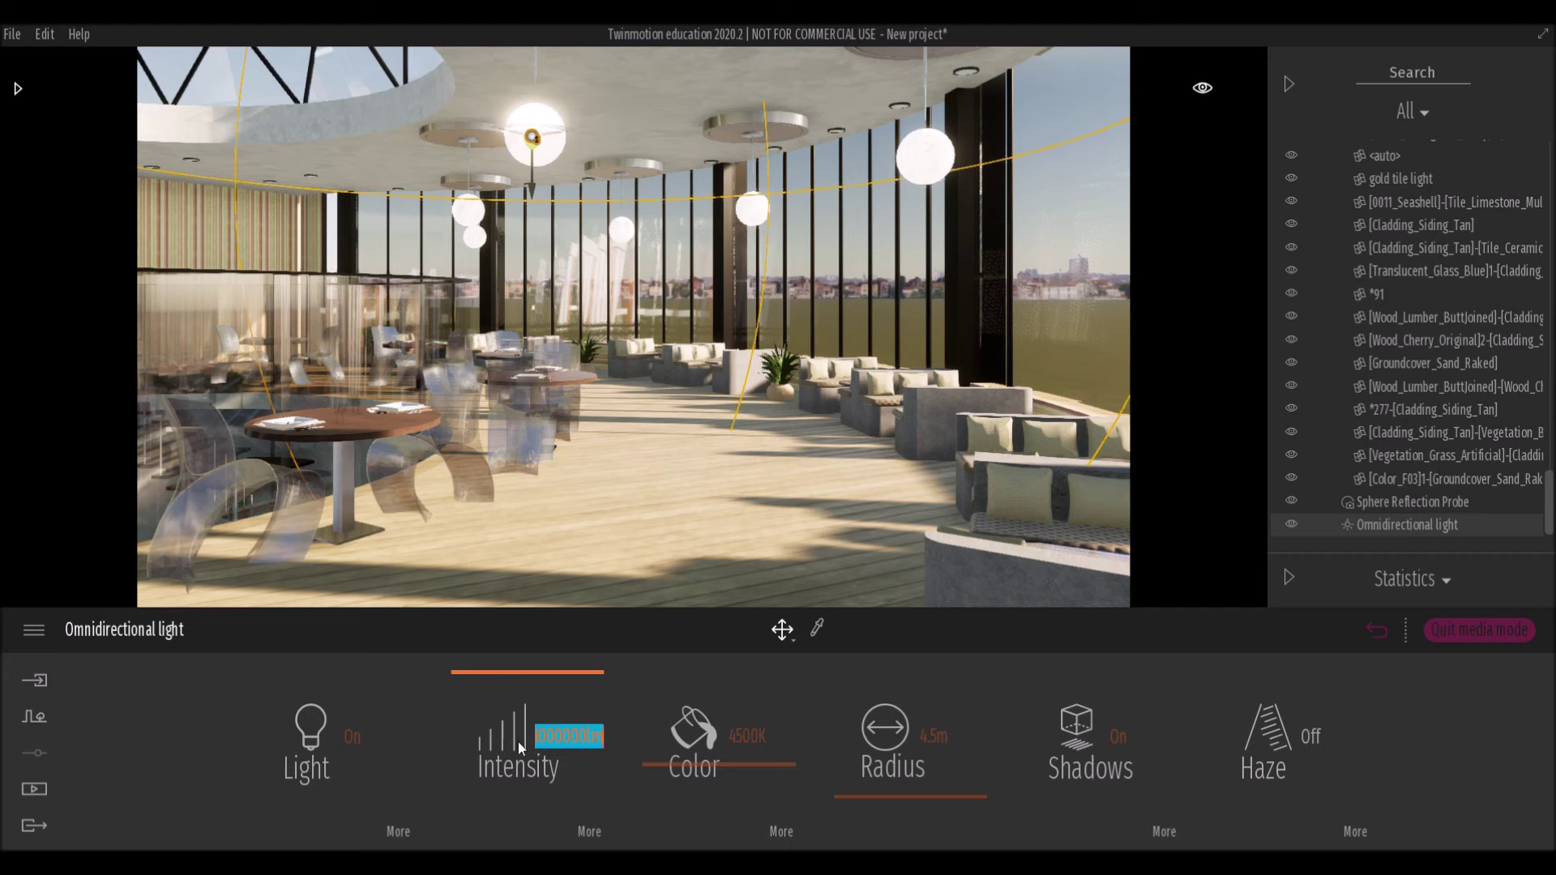
{"action": "left_click", "coordinate": [1107, 746]}
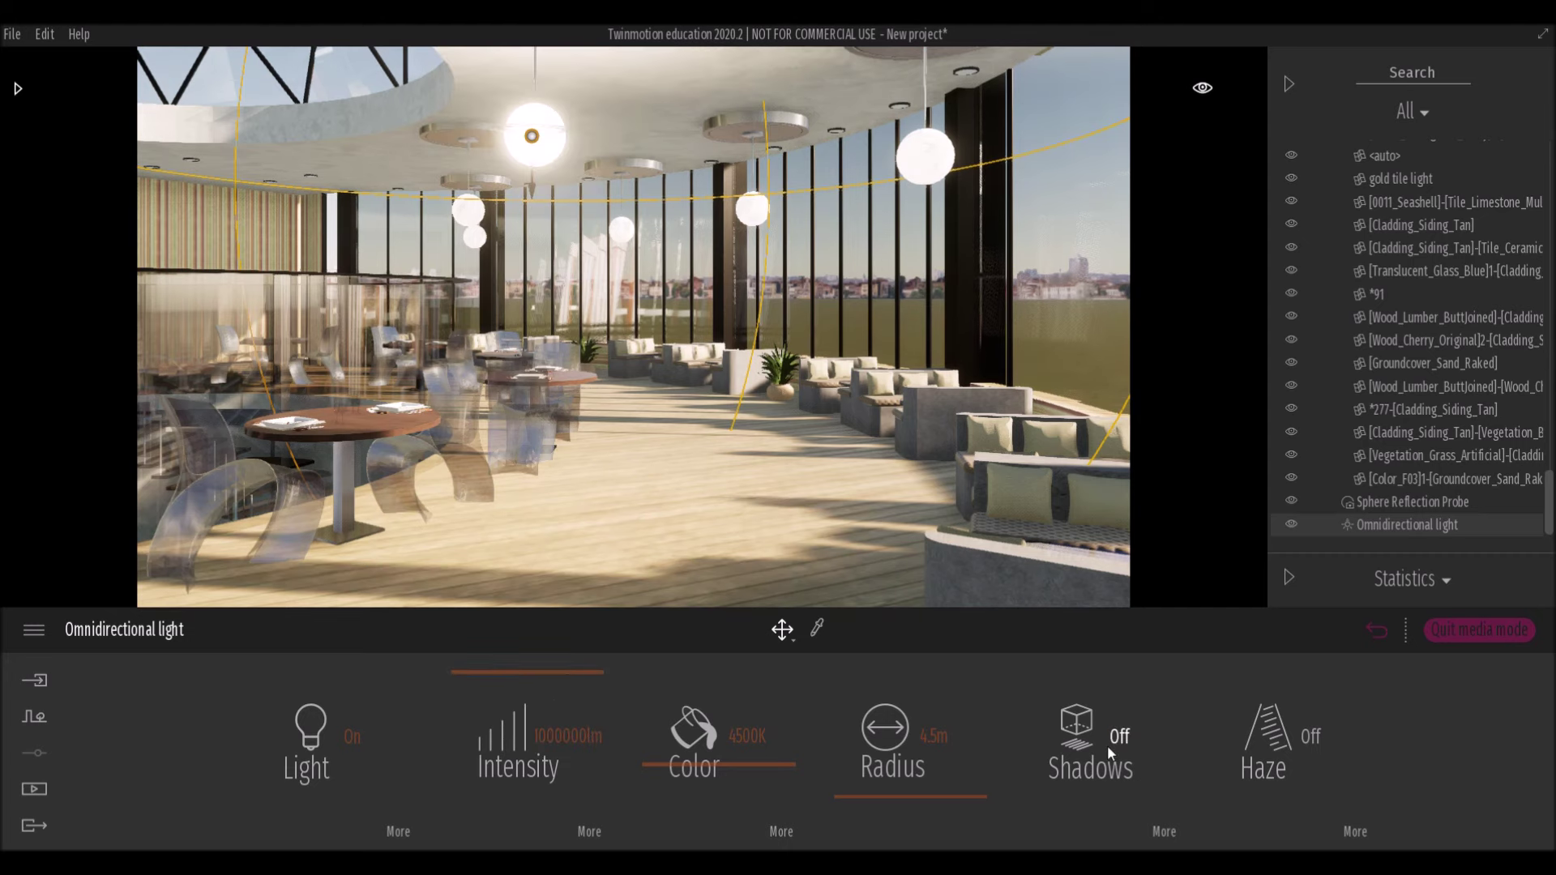
Set the light colour to 5078K, nudge it up in the globe, and duplicate it.
{"action": "left_click_drag", "start_coordinate": [661, 766], "coordinate": [665, 777]}
{"action": "left_click", "coordinate": [1108, 749]}
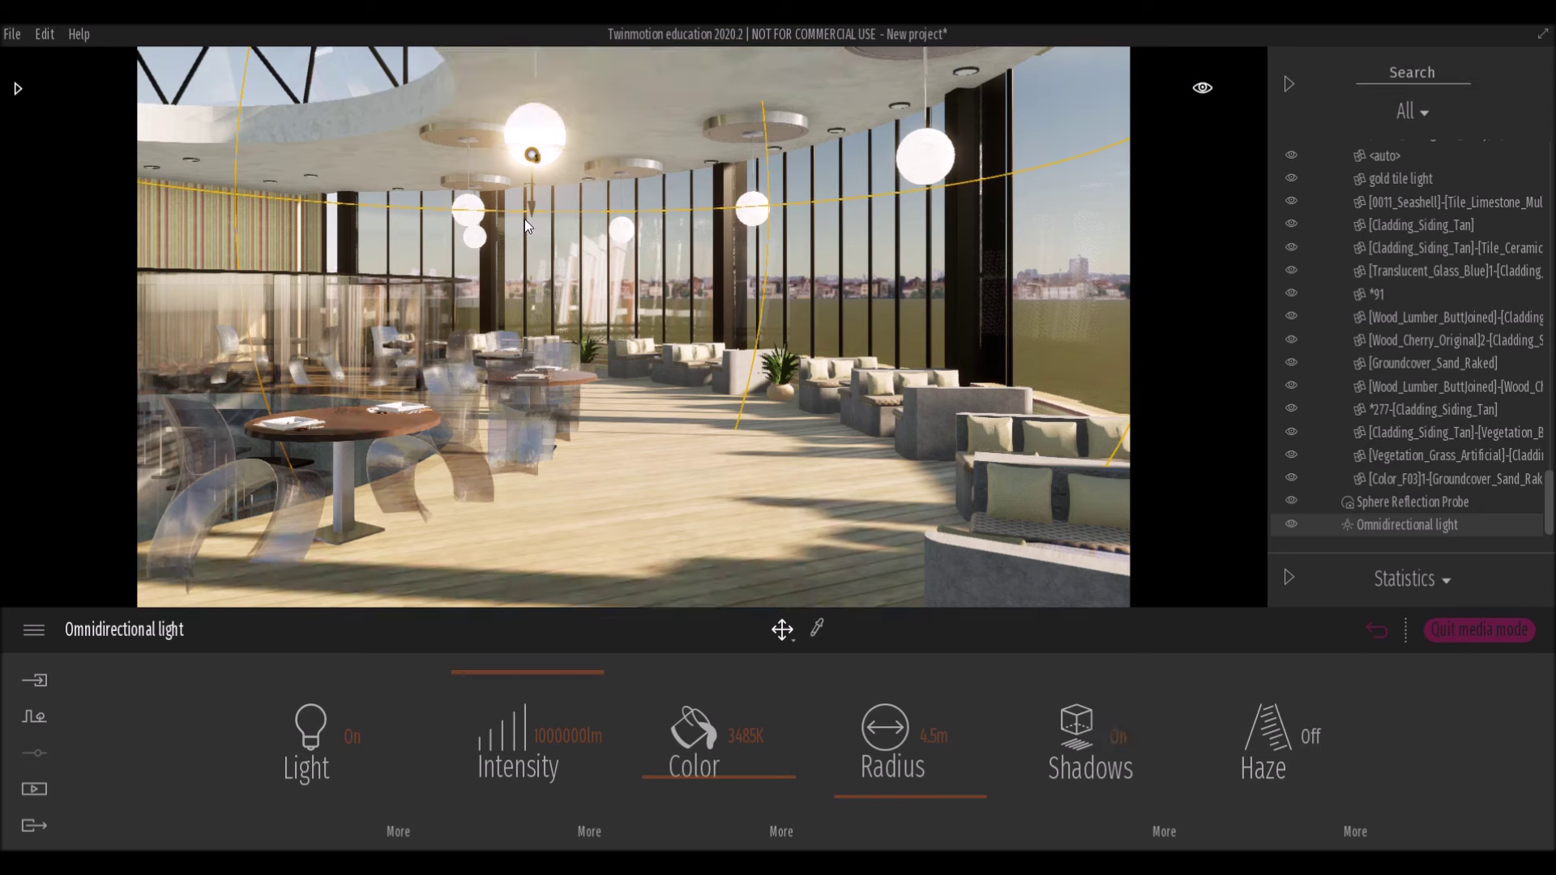
{"action": "left_click_drag", "start_coordinate": [532, 206], "coordinate": [529, 187]}
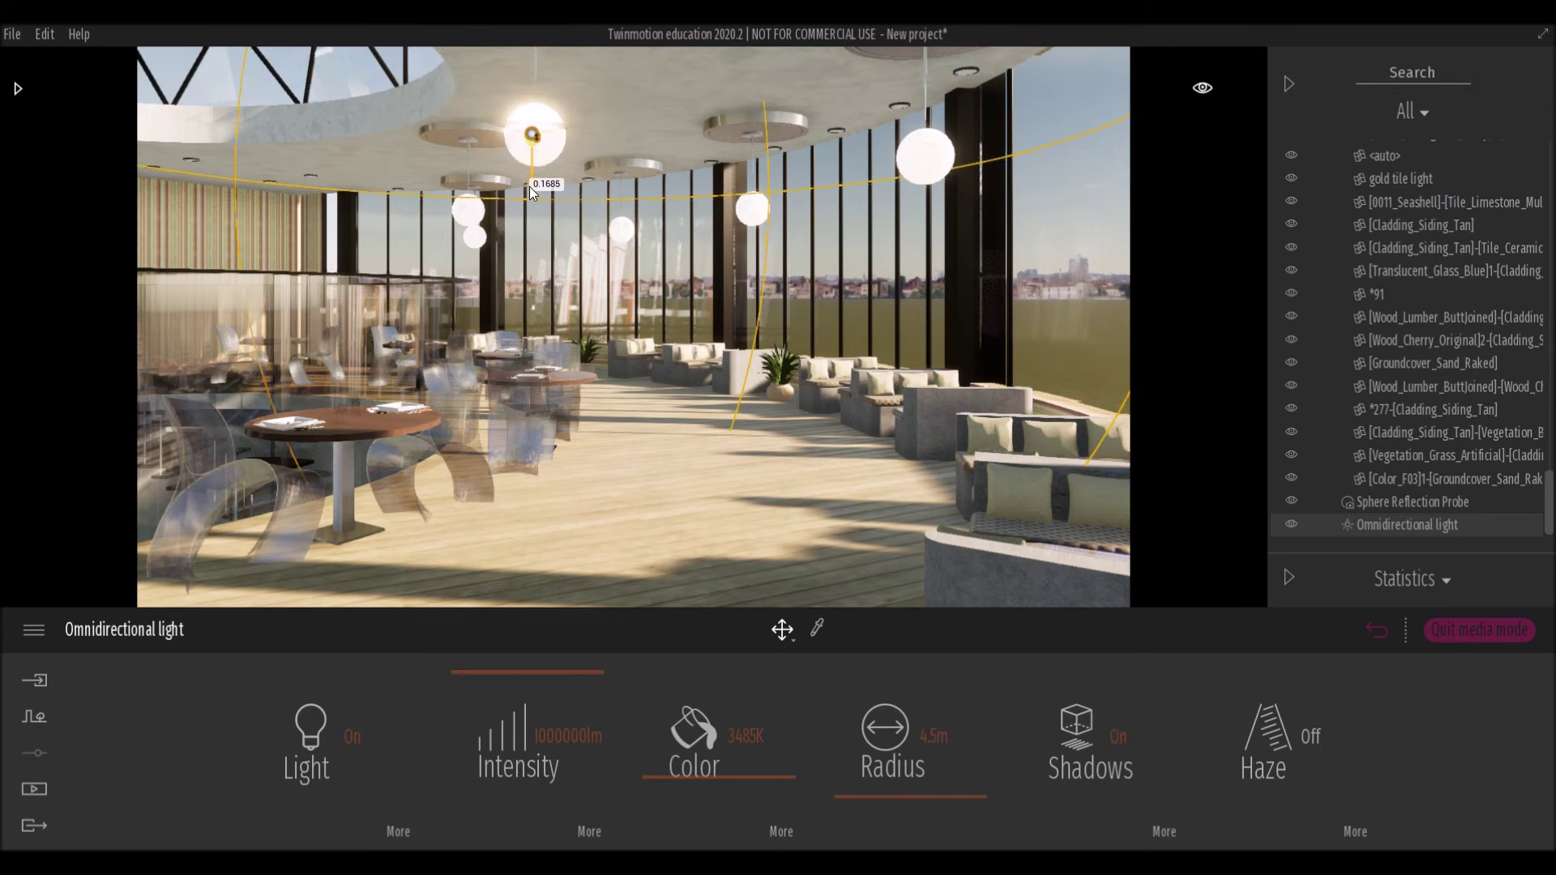
{"action": "left_click", "coordinate": [1109, 736]}
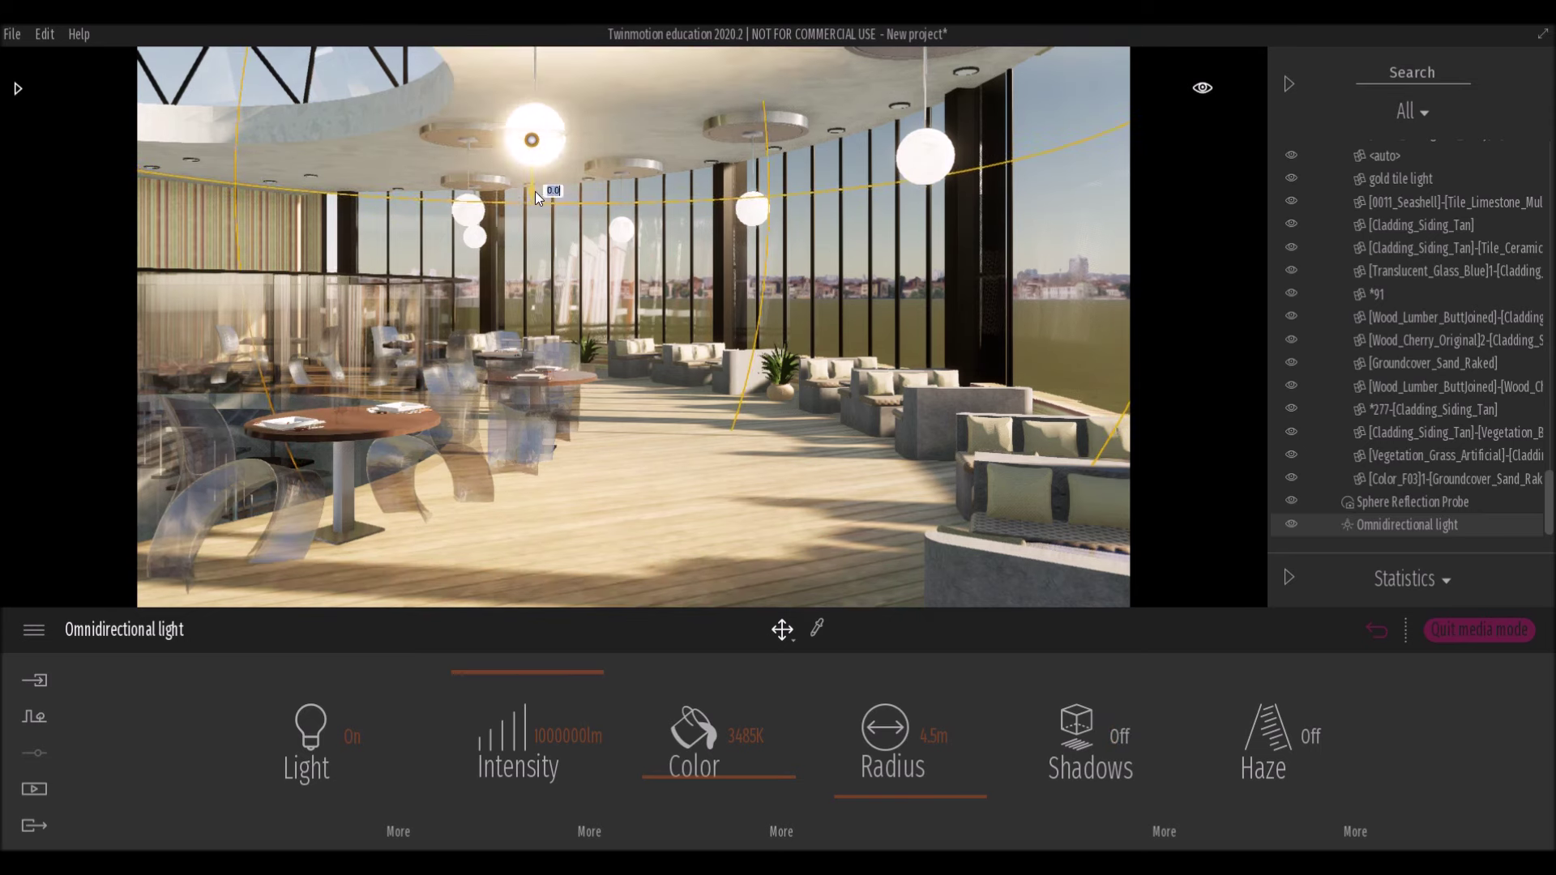
{"action": "left_click_drag", "start_coordinate": [689, 777], "coordinate": [689, 773]}
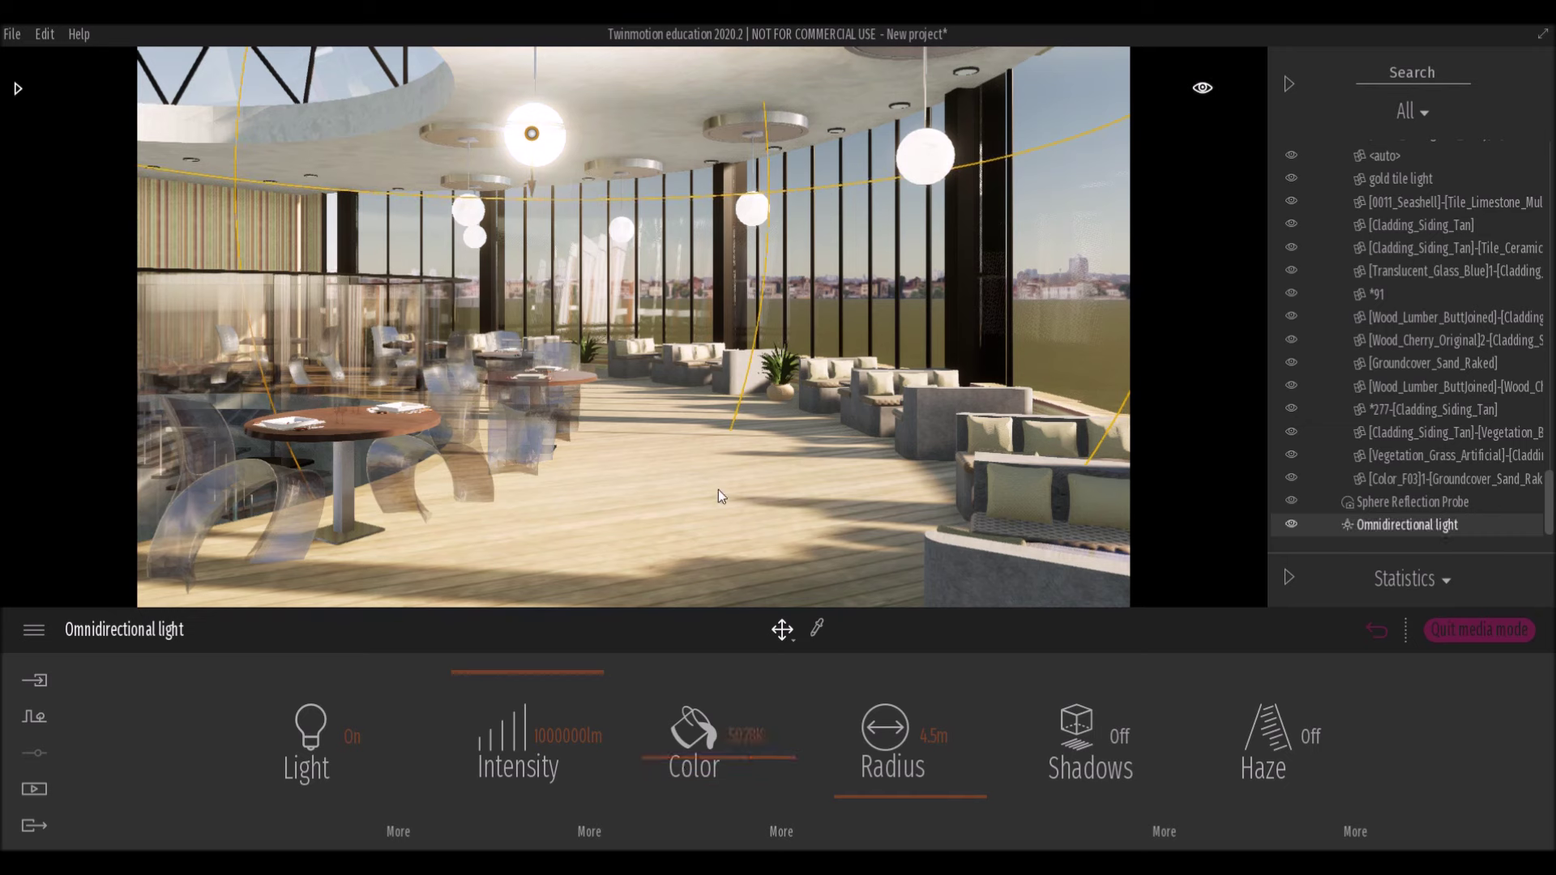
{"action": "key", "text": "ctrl+d"}
{"action": "double_click", "coordinate": [535, 130]}
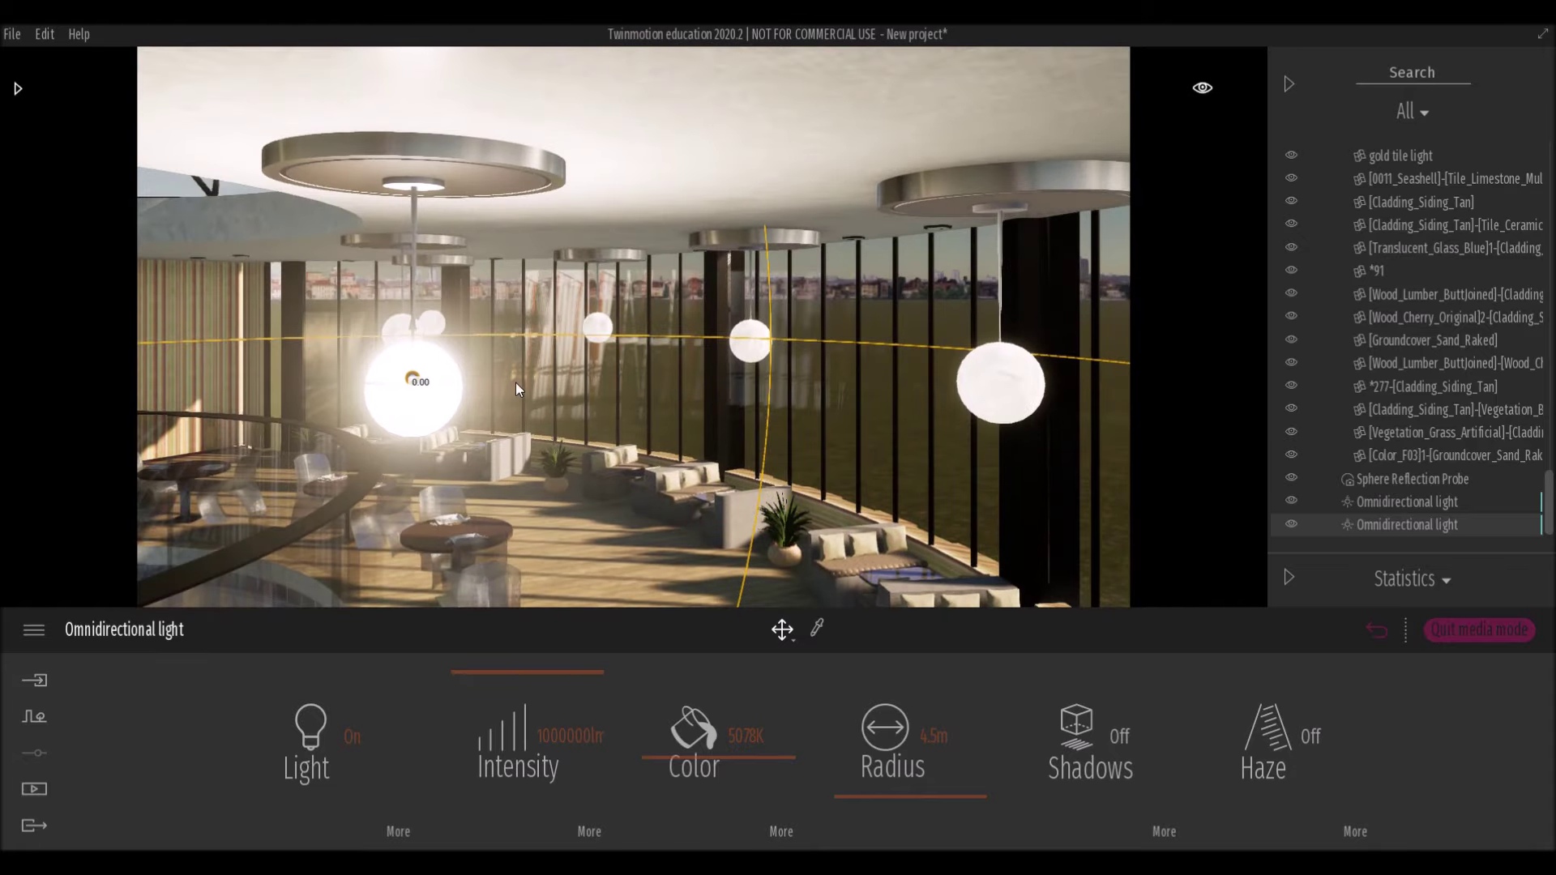
Move light copies into the right, middle and another pendant globe.
{"action": "mouse_move", "coordinate": [414, 381]}
{"action": "left_mouse_down"}
{"action": "mouse_move", "coordinate": [1033, 394]}
{"action": "mouse_move", "coordinate": [1021, 385]}
{"action": "left_mouse_up"}
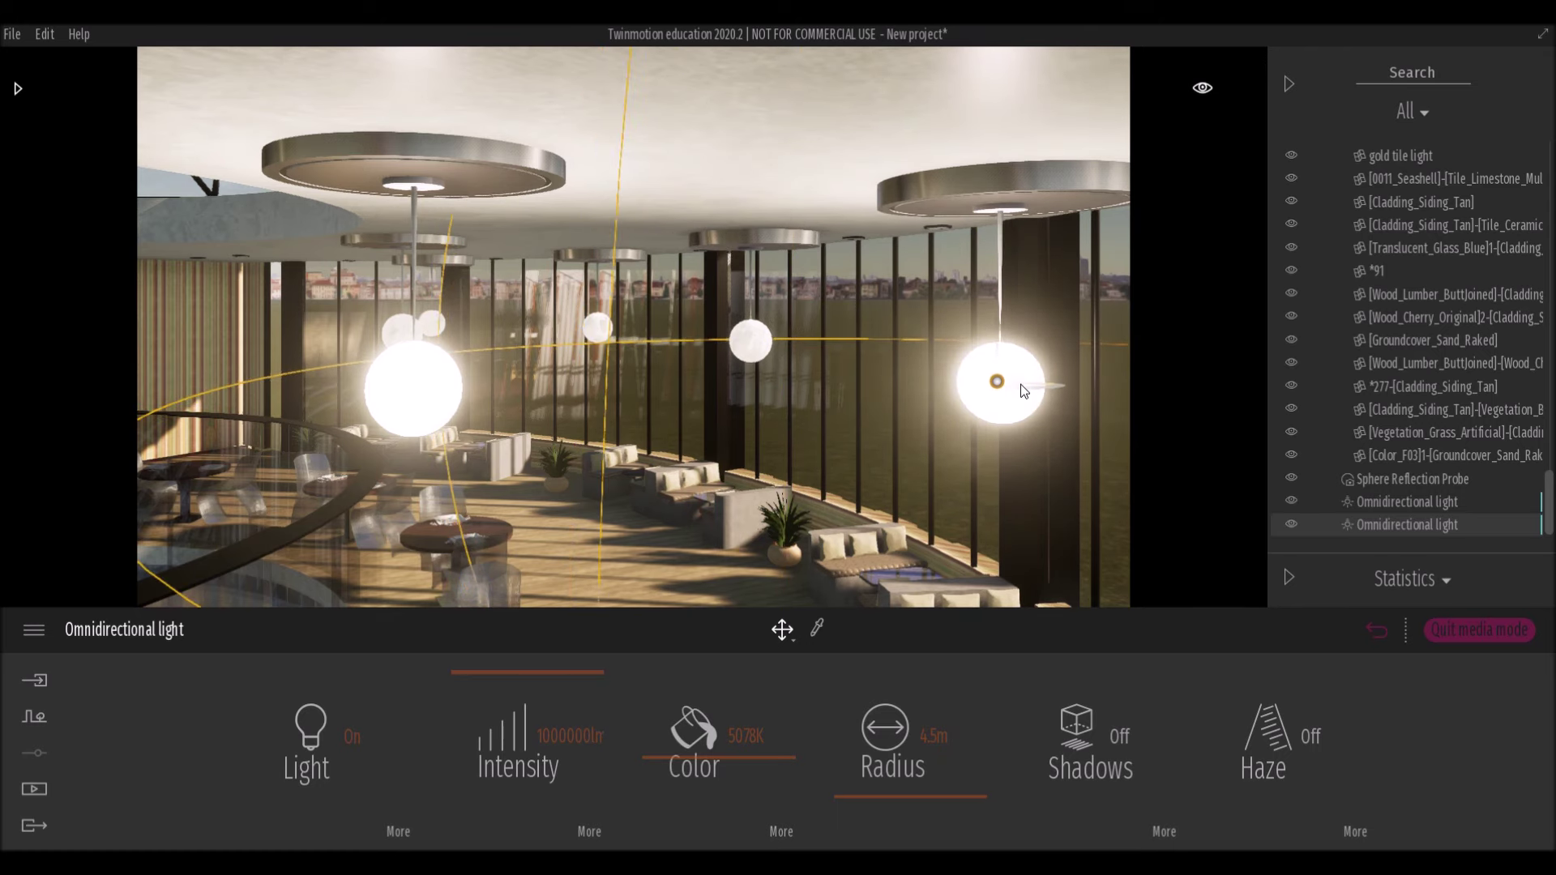
{"action": "scroll", "coordinate": [775, 483], "scroll_direction": "up", "scroll_amount": 3}
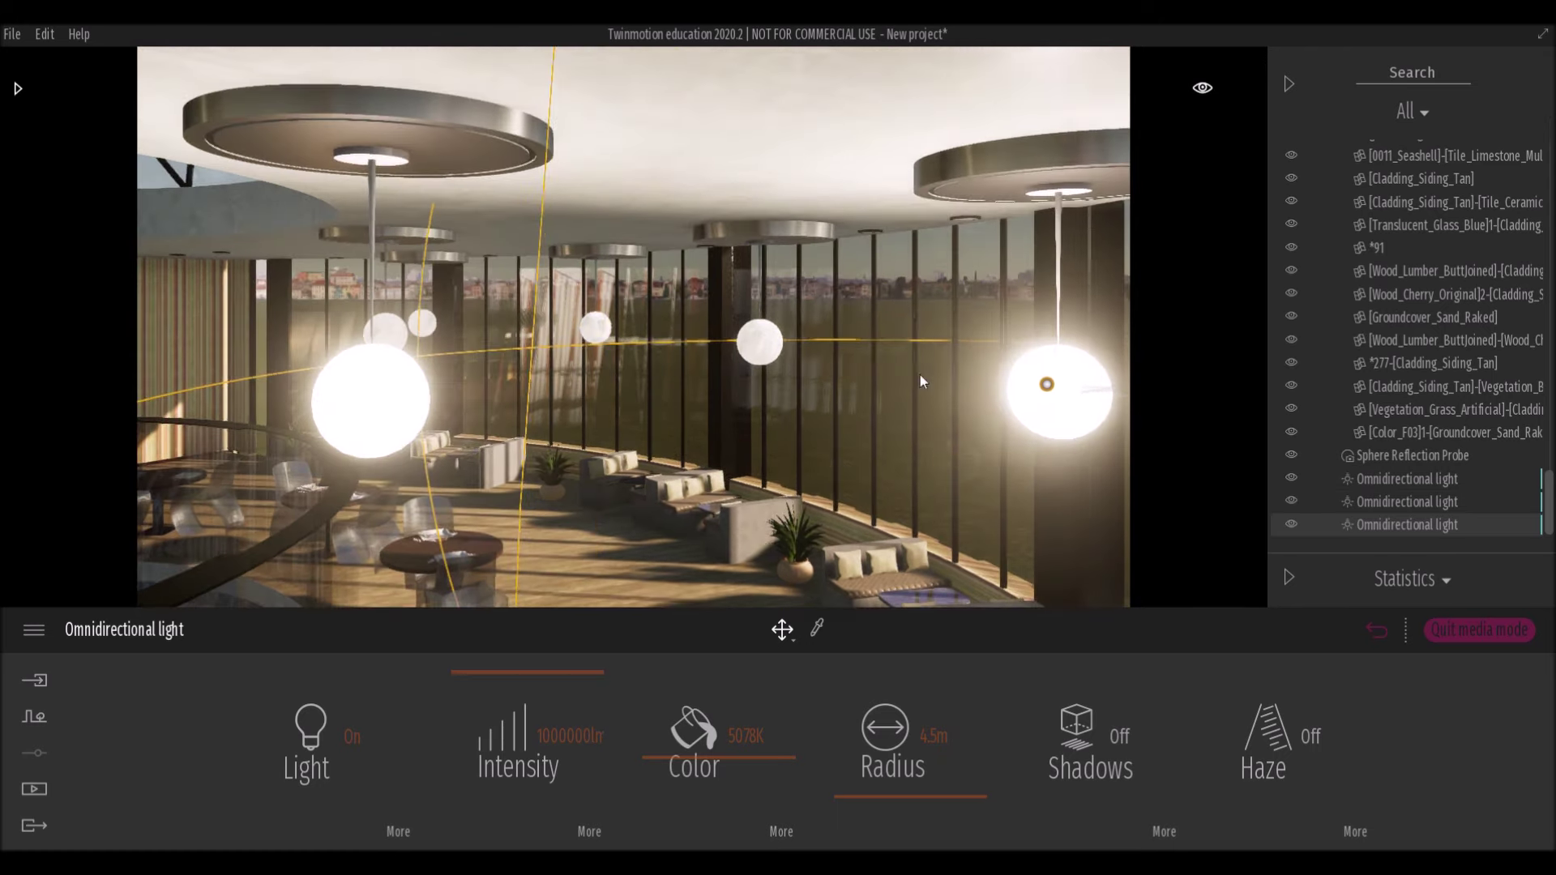
{"action": "left_click_drag", "start_coordinate": [1054, 390], "coordinate": [755, 345], "text": "ctrl"}
{"action": "scroll", "coordinate": [532, 307], "scroll_direction": "up", "scroll_amount": 3}
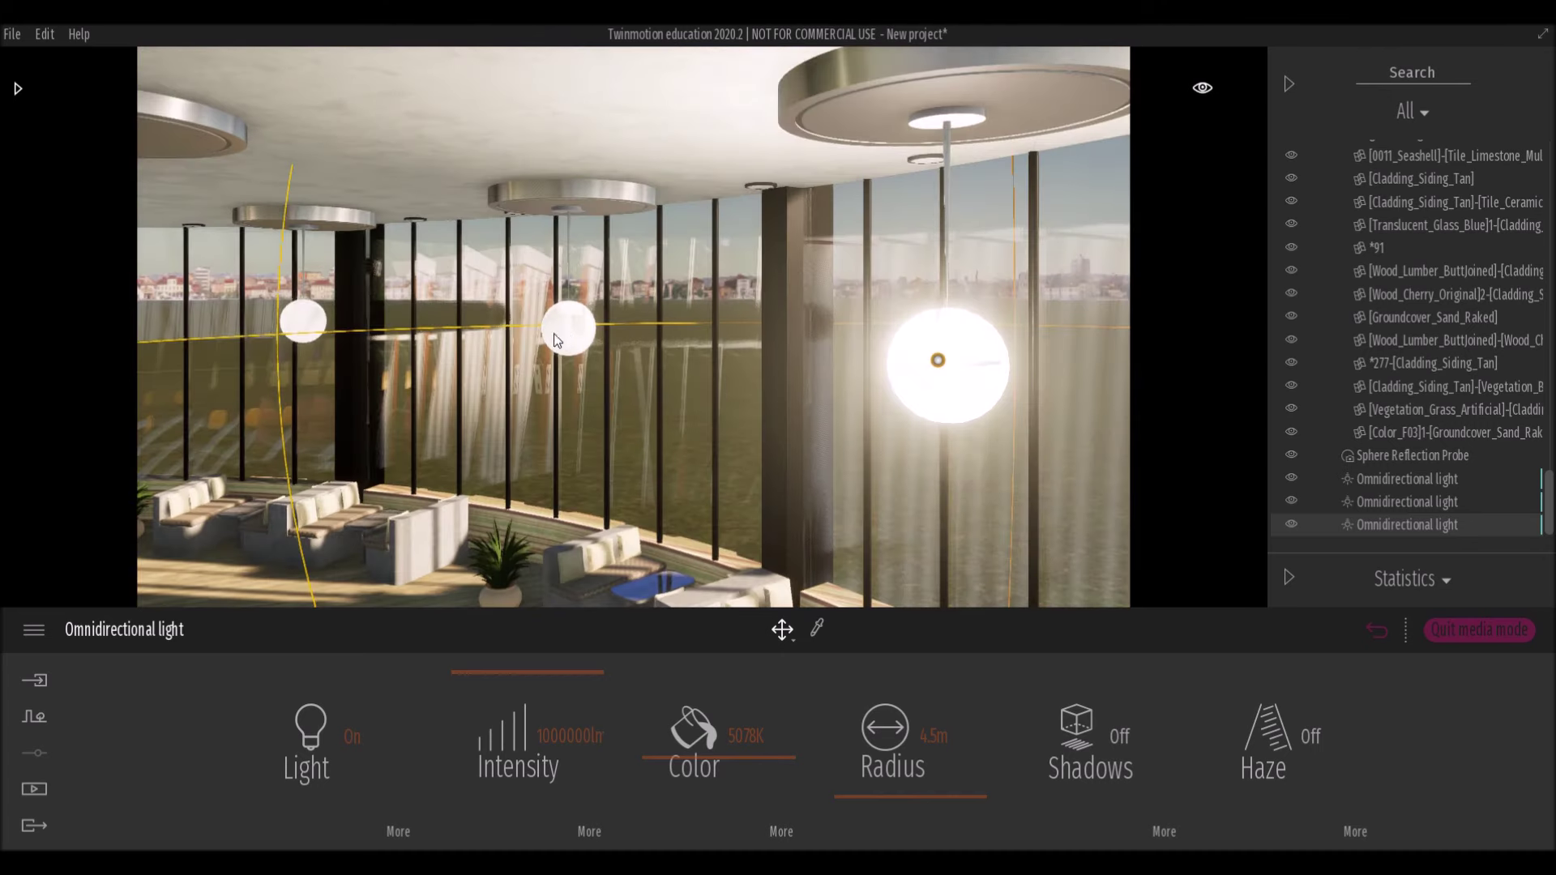
{"action": "left_click_drag", "start_coordinate": [556, 343], "coordinate": [1002, 369], "text": "ctrl"}
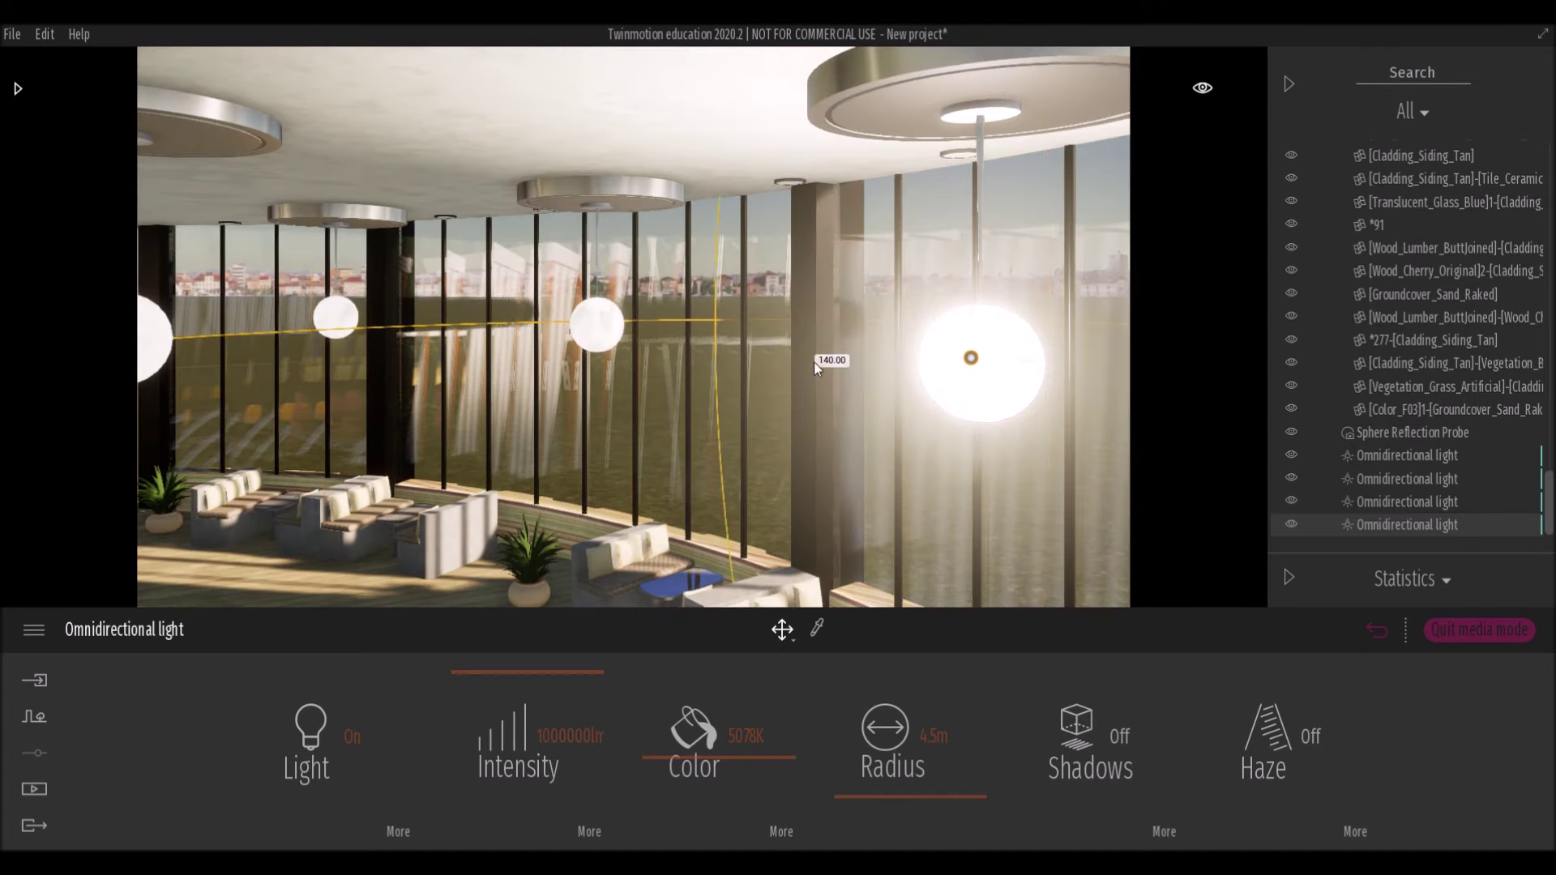
Duplicate the light twice more into the left and middle globes, then orbit back to the overview.
{"action": "key", "text": "e"}
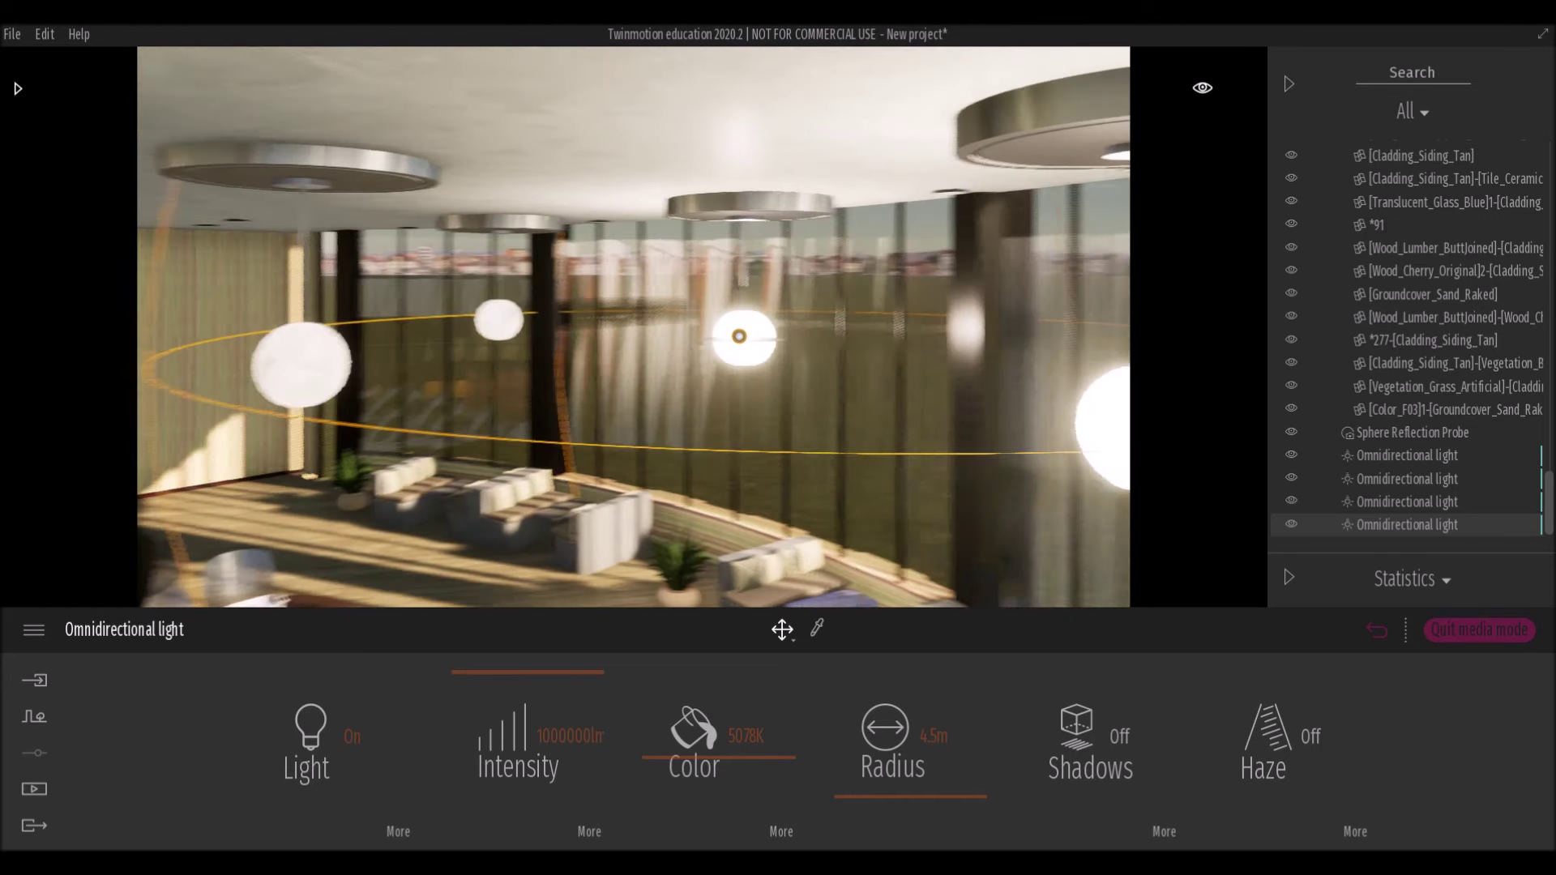
{"action": "key", "text": "ctrl+v"}
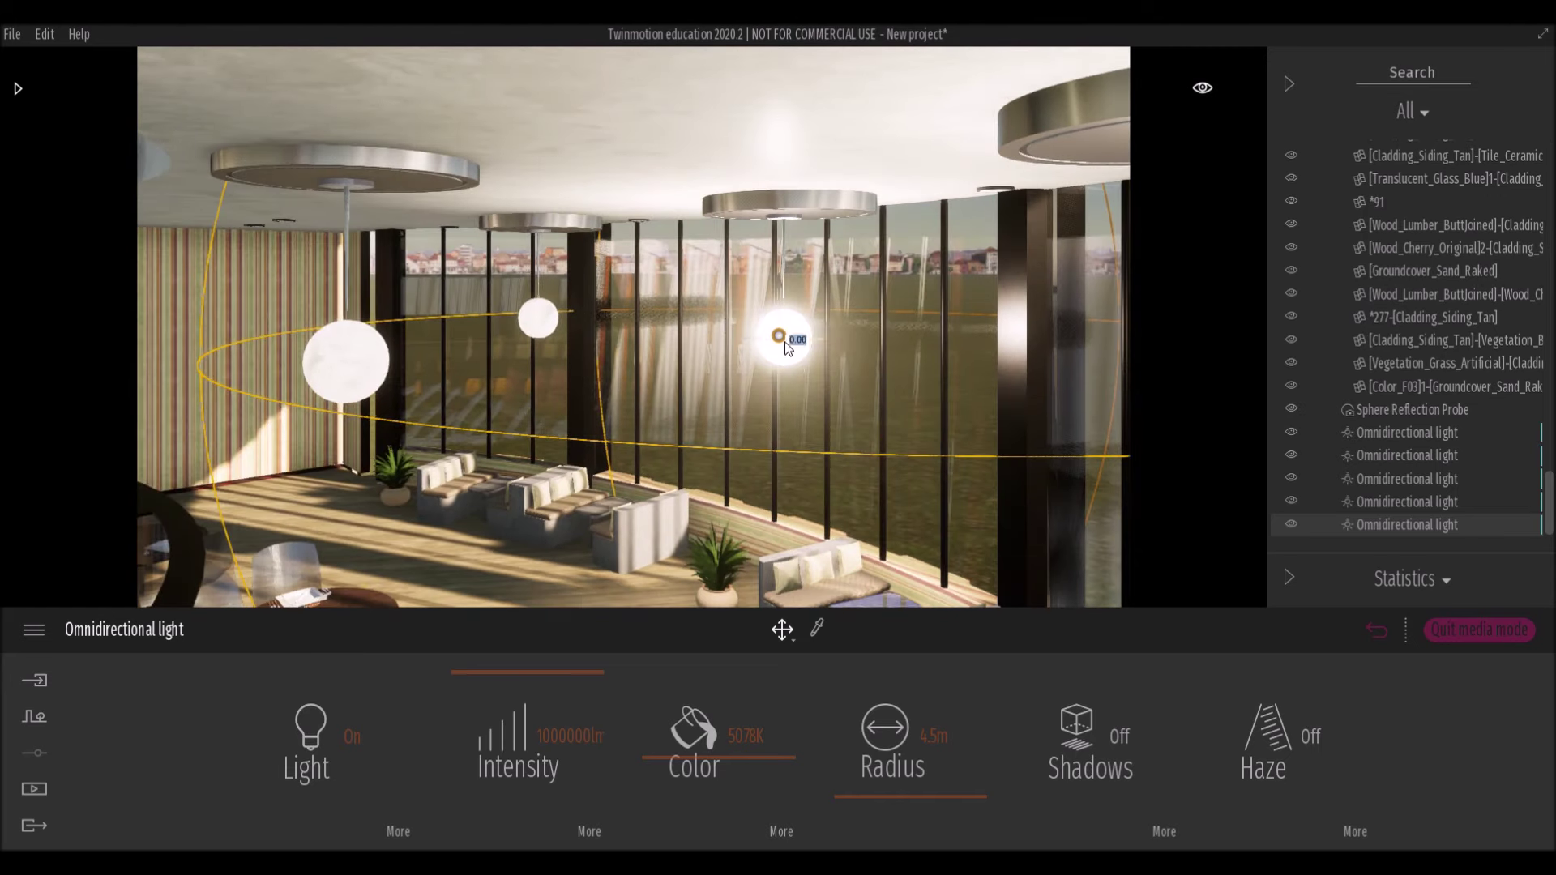
{"action": "left_click_drag", "start_coordinate": [785, 347], "coordinate": [334, 375]}
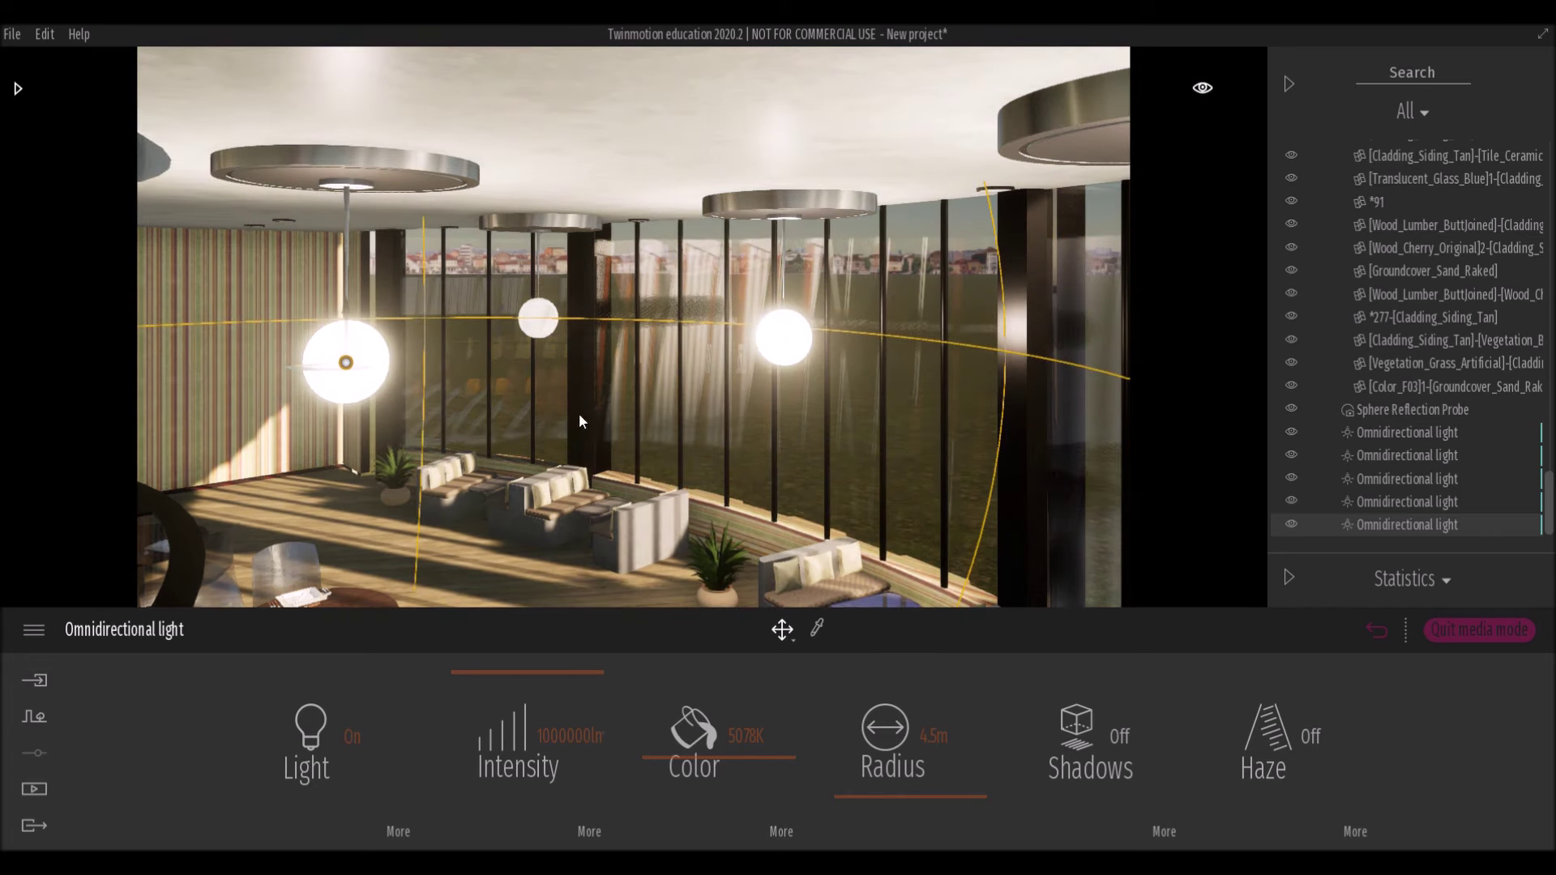
{"action": "key", "text": "ctrl+v"}
{"action": "scroll", "coordinate": [221, 387], "scroll_direction": "up", "scroll_amount": 3}
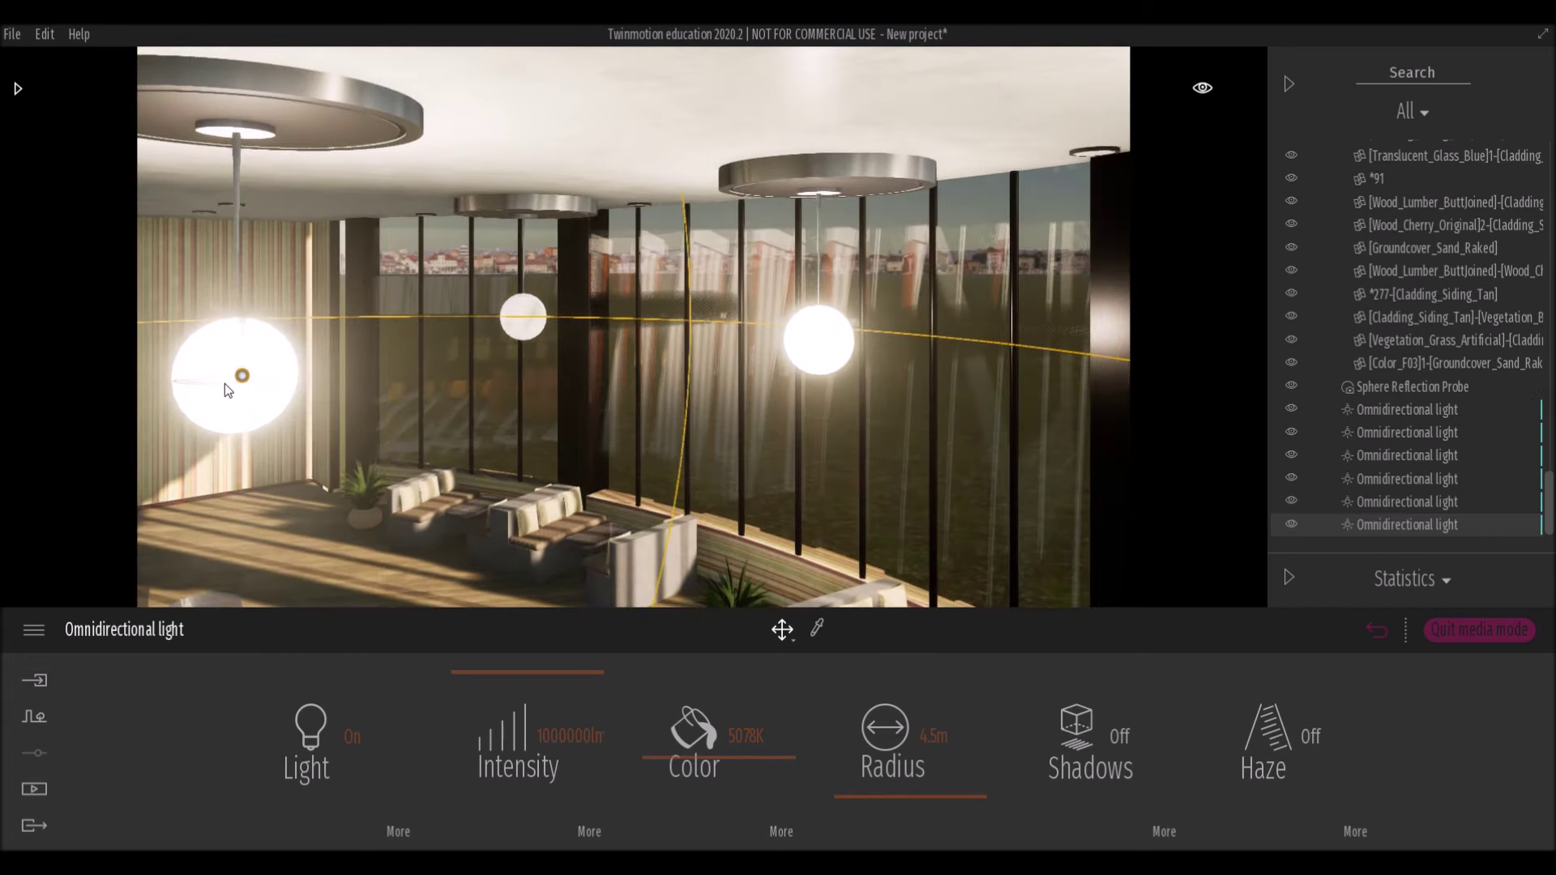
{"action": "left_click_drag", "start_coordinate": [216, 397], "coordinate": [527, 320]}
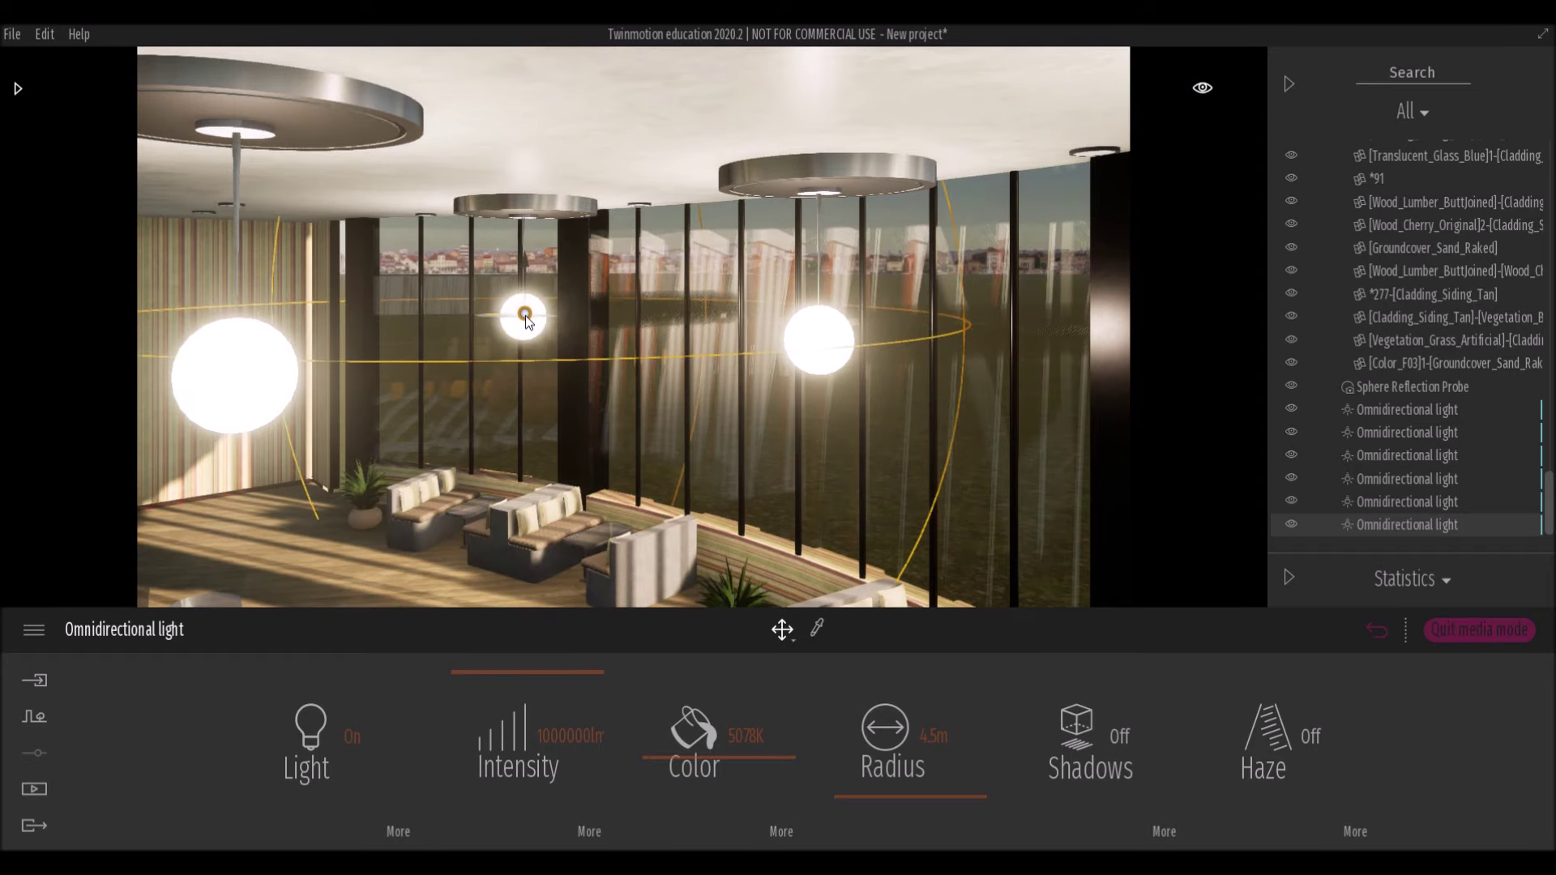
{"action": "left_click_drag", "start_coordinate": [650, 318], "coordinate": [1140, 593]}
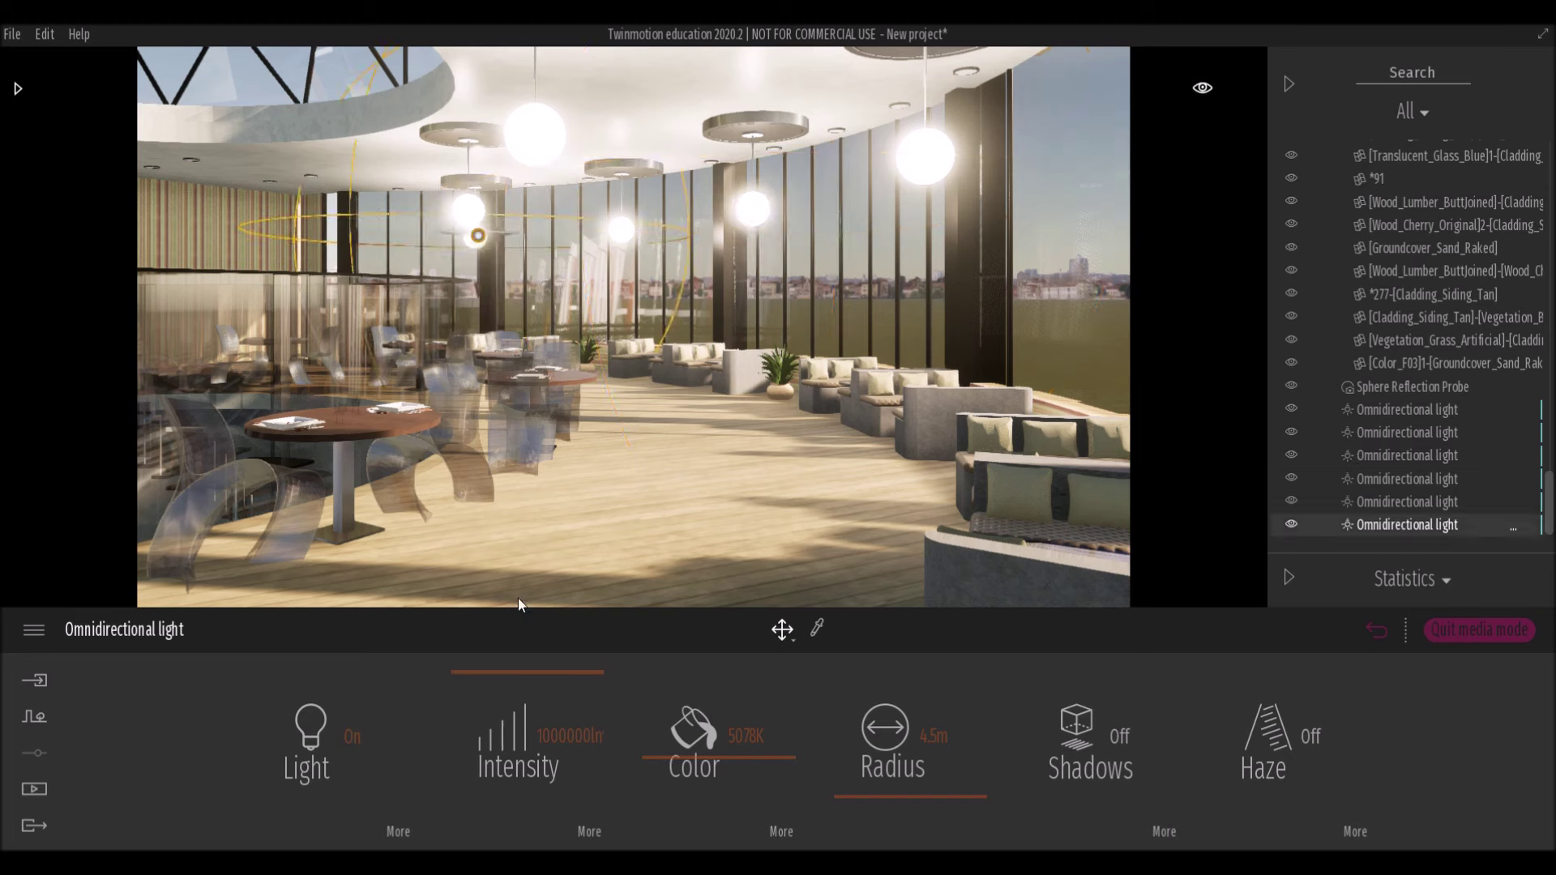
{"action": "left_click", "coordinate": [552, 737]}
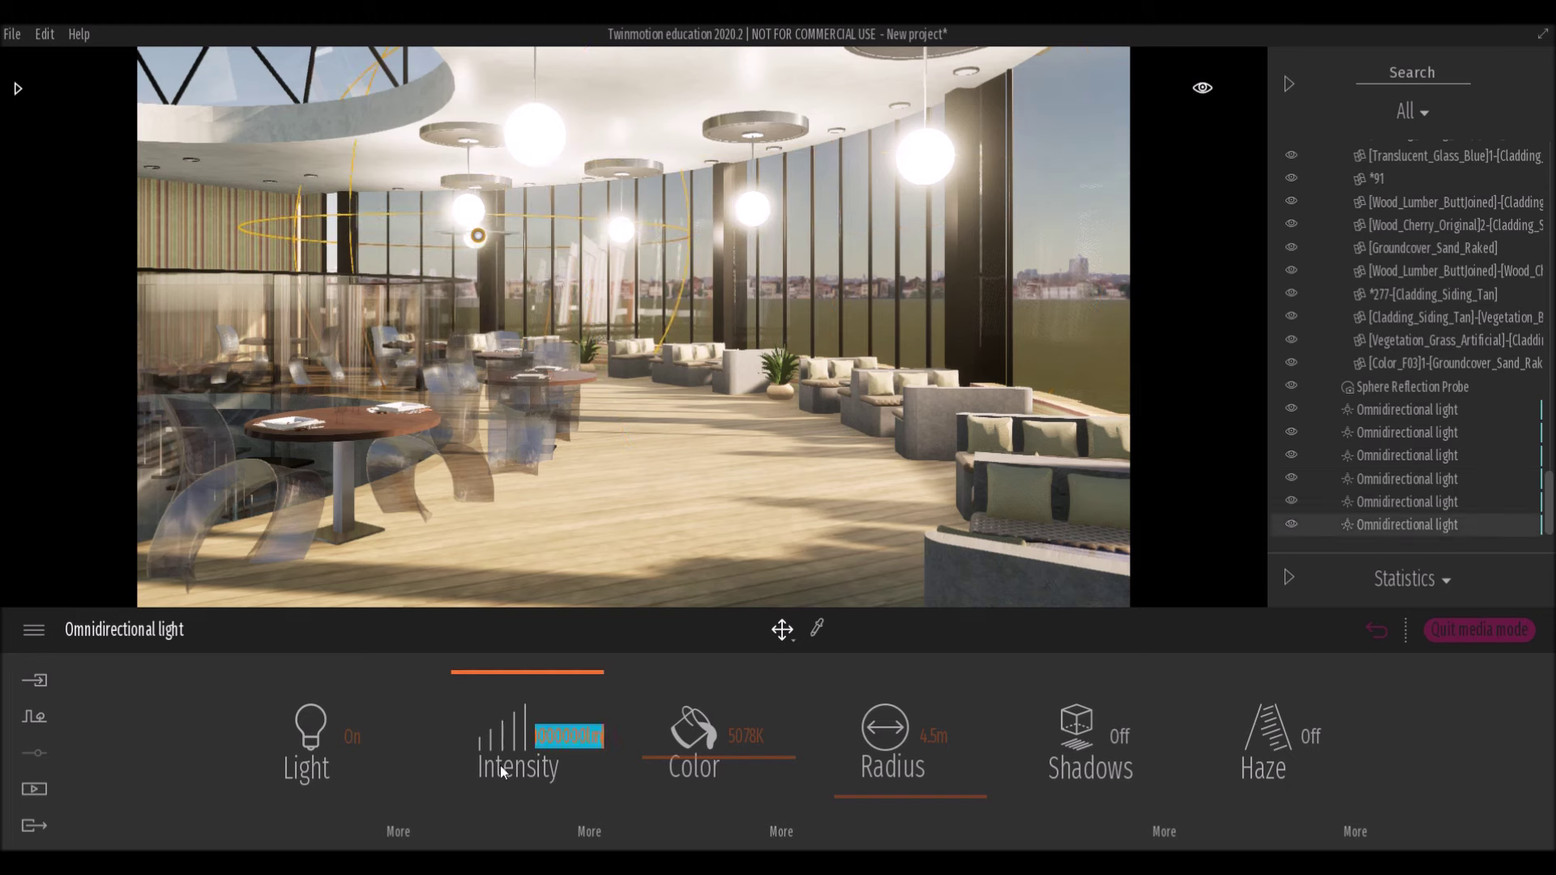
Select the six pendant lights, duplicate them, and lower the copies slightly.
{"action": "left_click", "coordinate": [1368, 416], "text": "shift"}
{"action": "key", "text": "ctrl+c"}
{"action": "key", "text": "ctrl+v"}
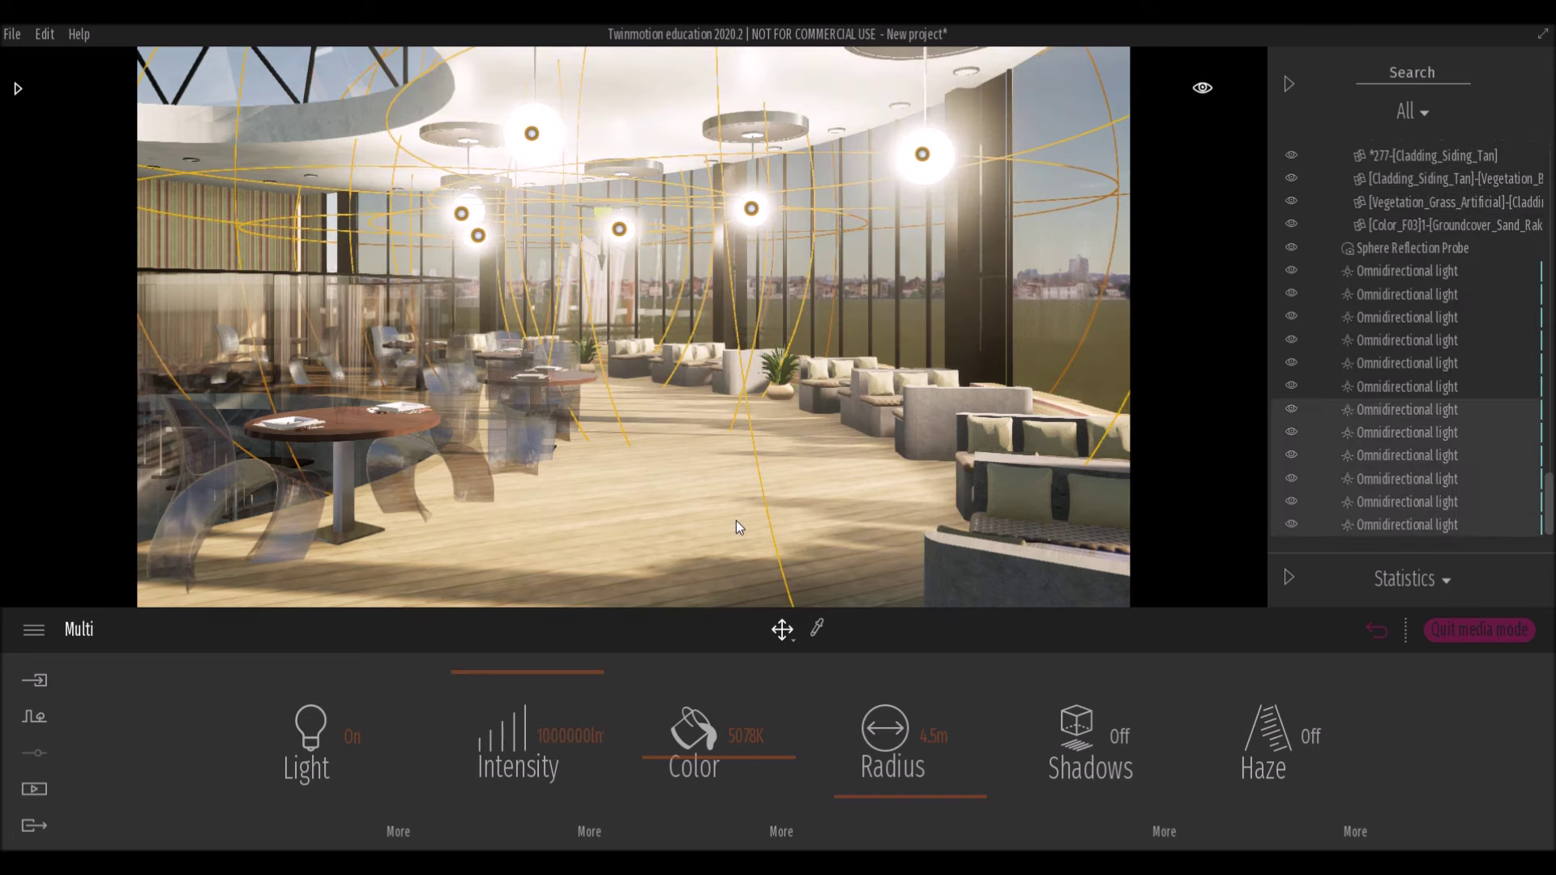
{"action": "left_click", "coordinate": [1133, 742]}
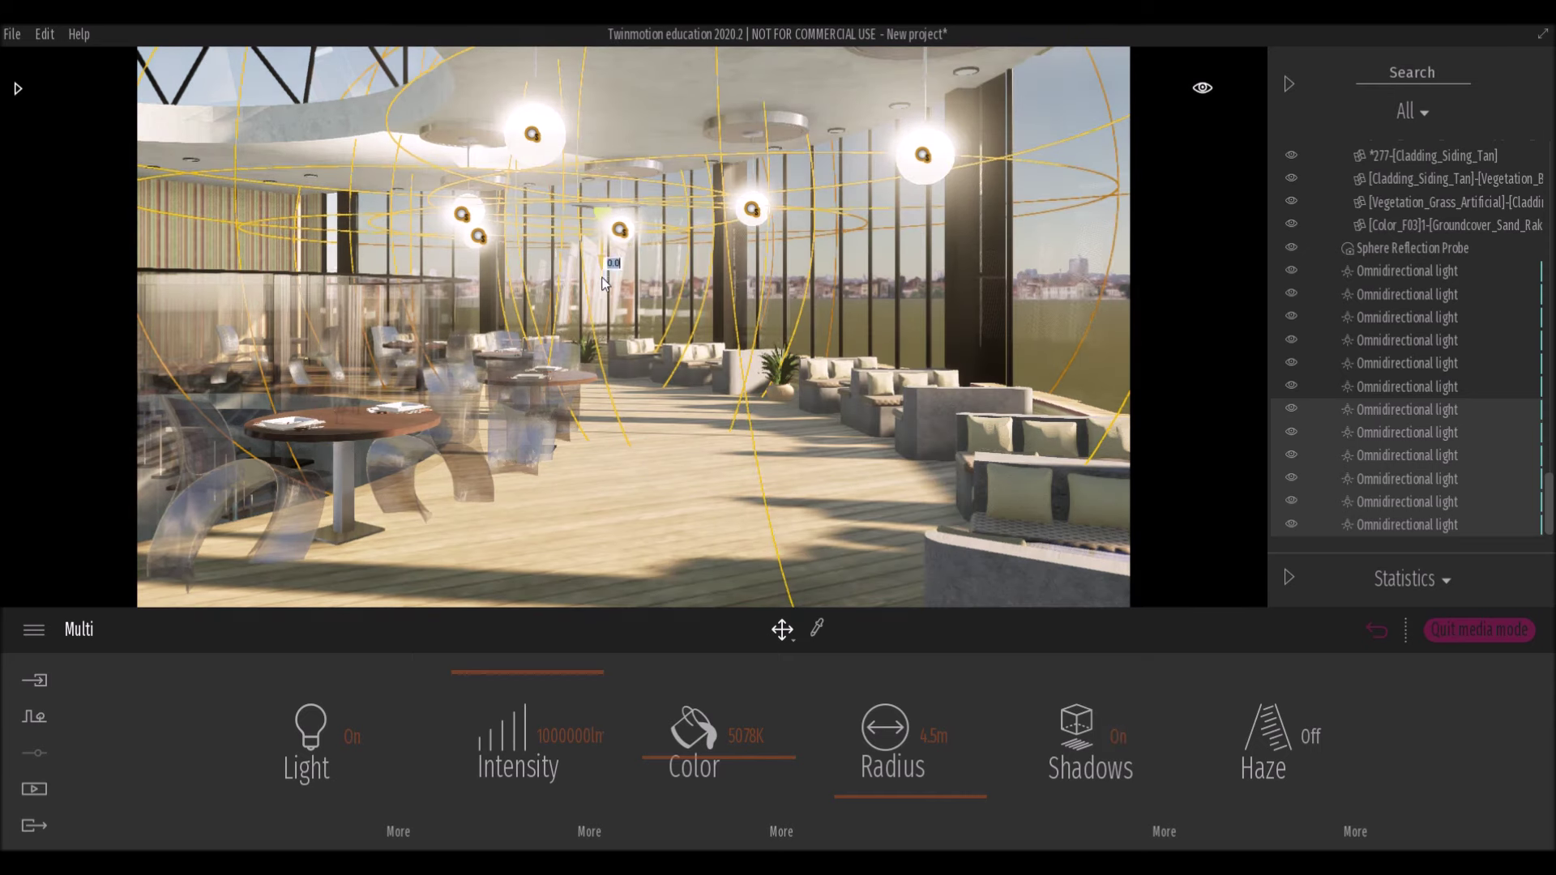
{"action": "left_click_drag", "start_coordinate": [604, 282], "coordinate": [606, 304]}
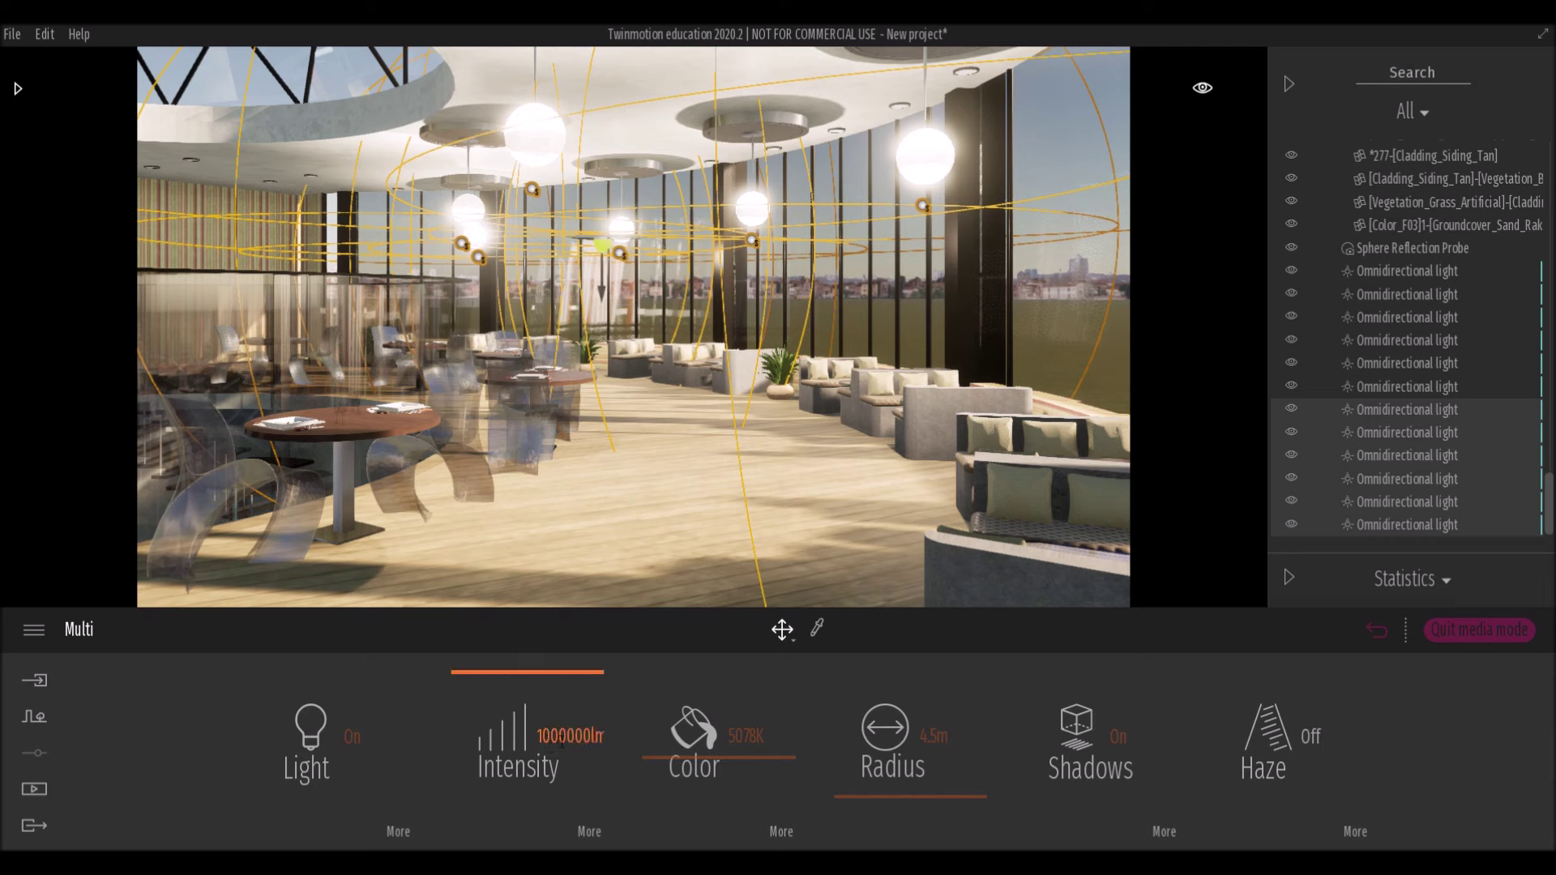
{"action": "type", "text": "4"}
{"action": "key", "text": "Return"}
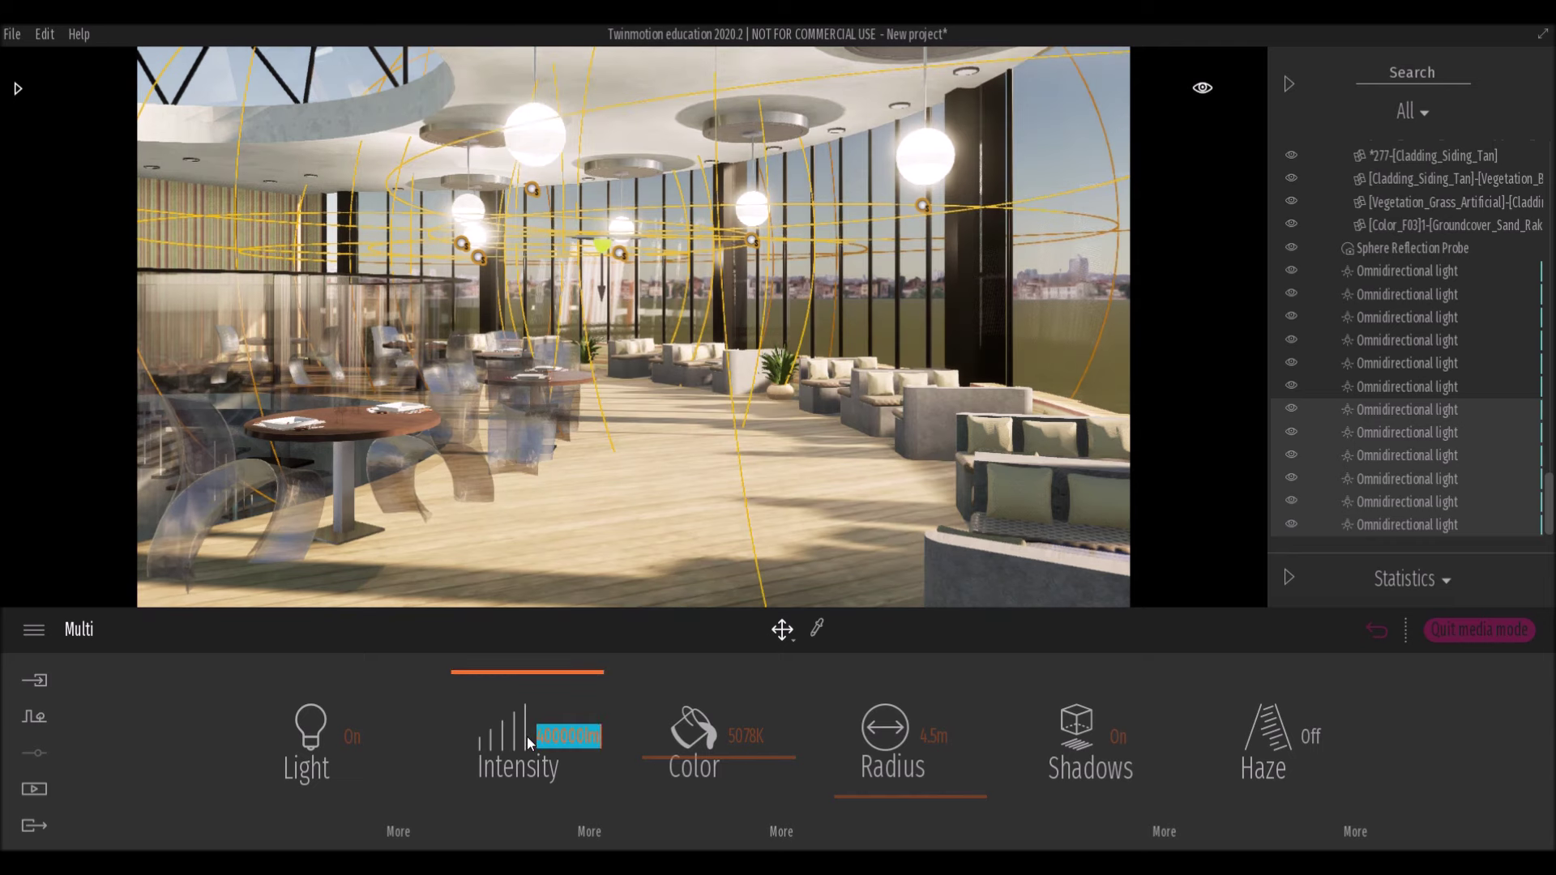
Set the grouped lights' intensity to 500000 lm, after trying 800000 and 400000.
{"action": "left_click", "coordinate": [559, 738]}
{"action": "left_click_drag", "start_coordinate": [538, 738], "coordinate": [546, 737]}
{"action": "type", "text": "8"}
{"action": "key", "text": "Return"}
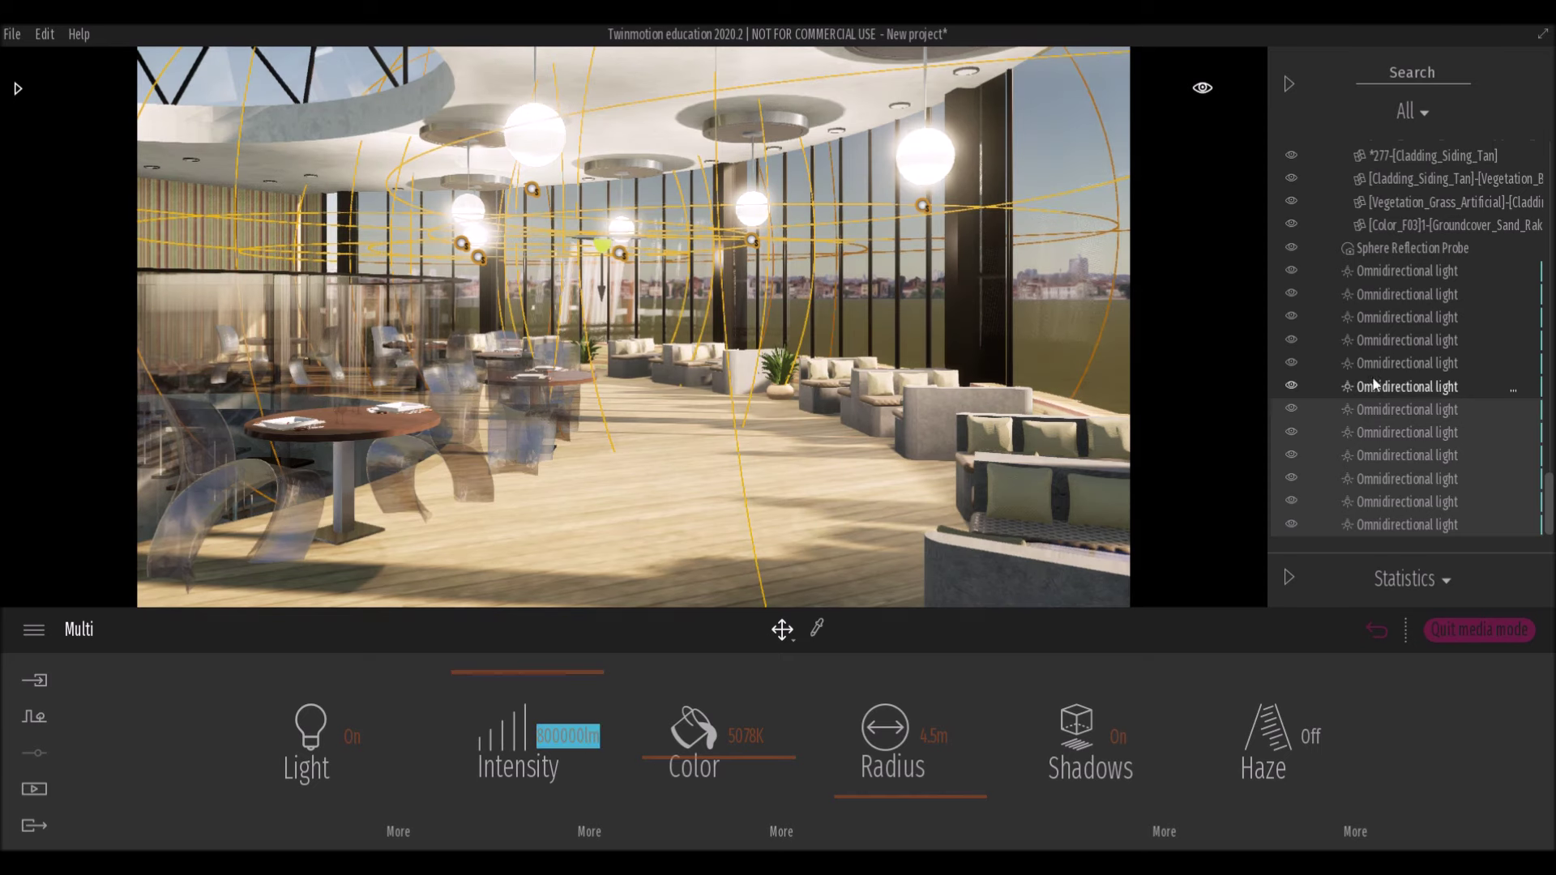
{"action": "left_click", "coordinate": [567, 740]}
{"action": "type", "text": "400000"}
{"action": "key", "text": "Return"}
{"action": "type", "text": "500000"}
{"action": "key", "text": "Return"}
Update the Sphere Reflection Probe from the reflection-volume list, then pick the chairs' Frosted glass.
{"action": "left_click", "coordinate": [1107, 111]}
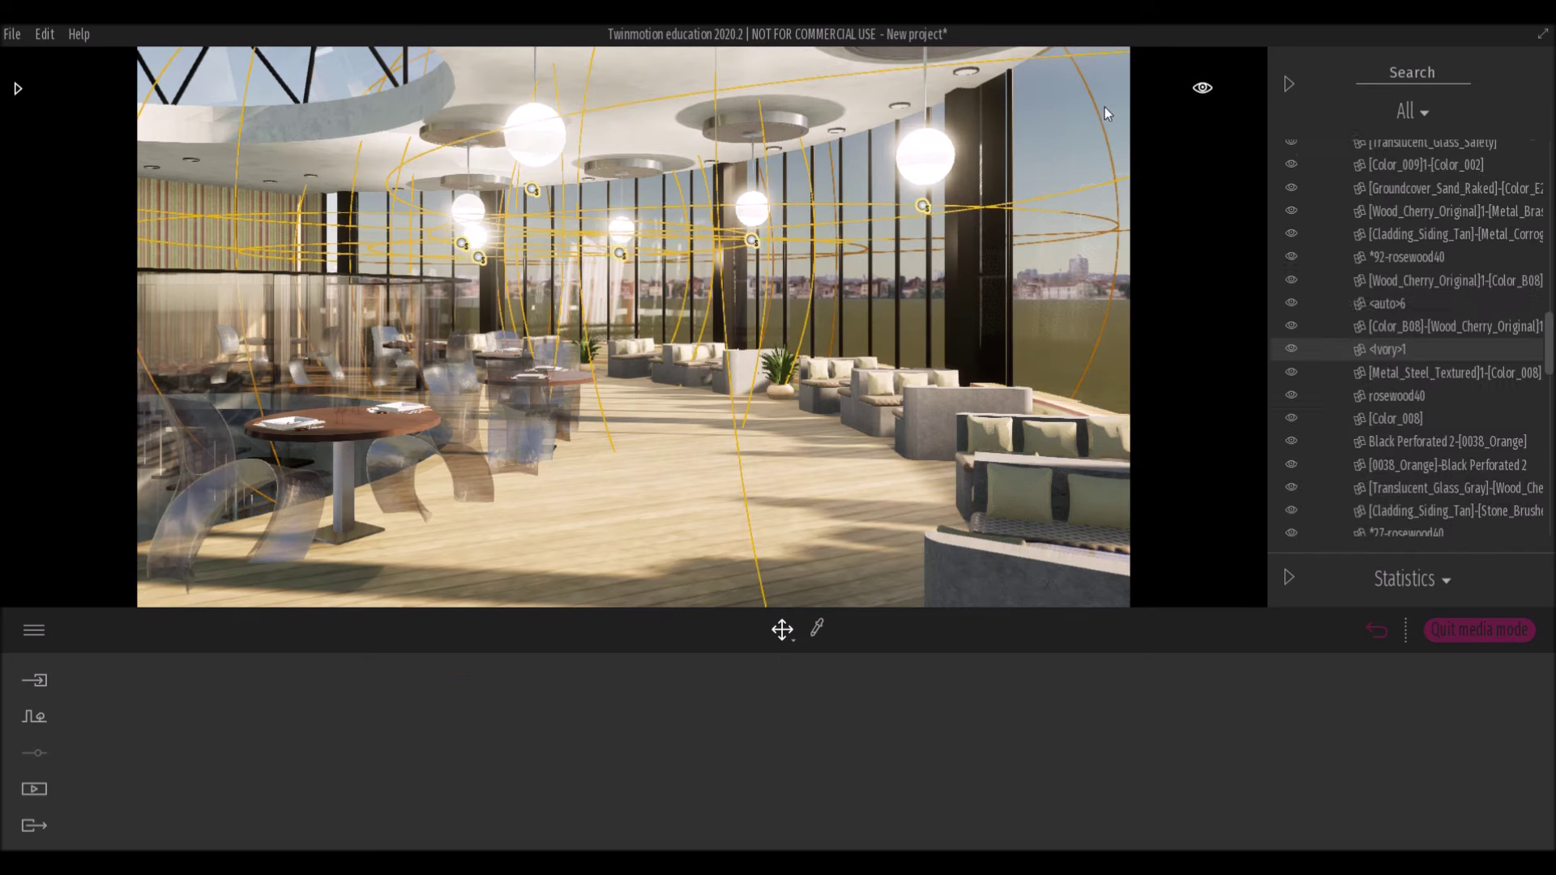
{"action": "left_click", "coordinate": [1412, 111]}
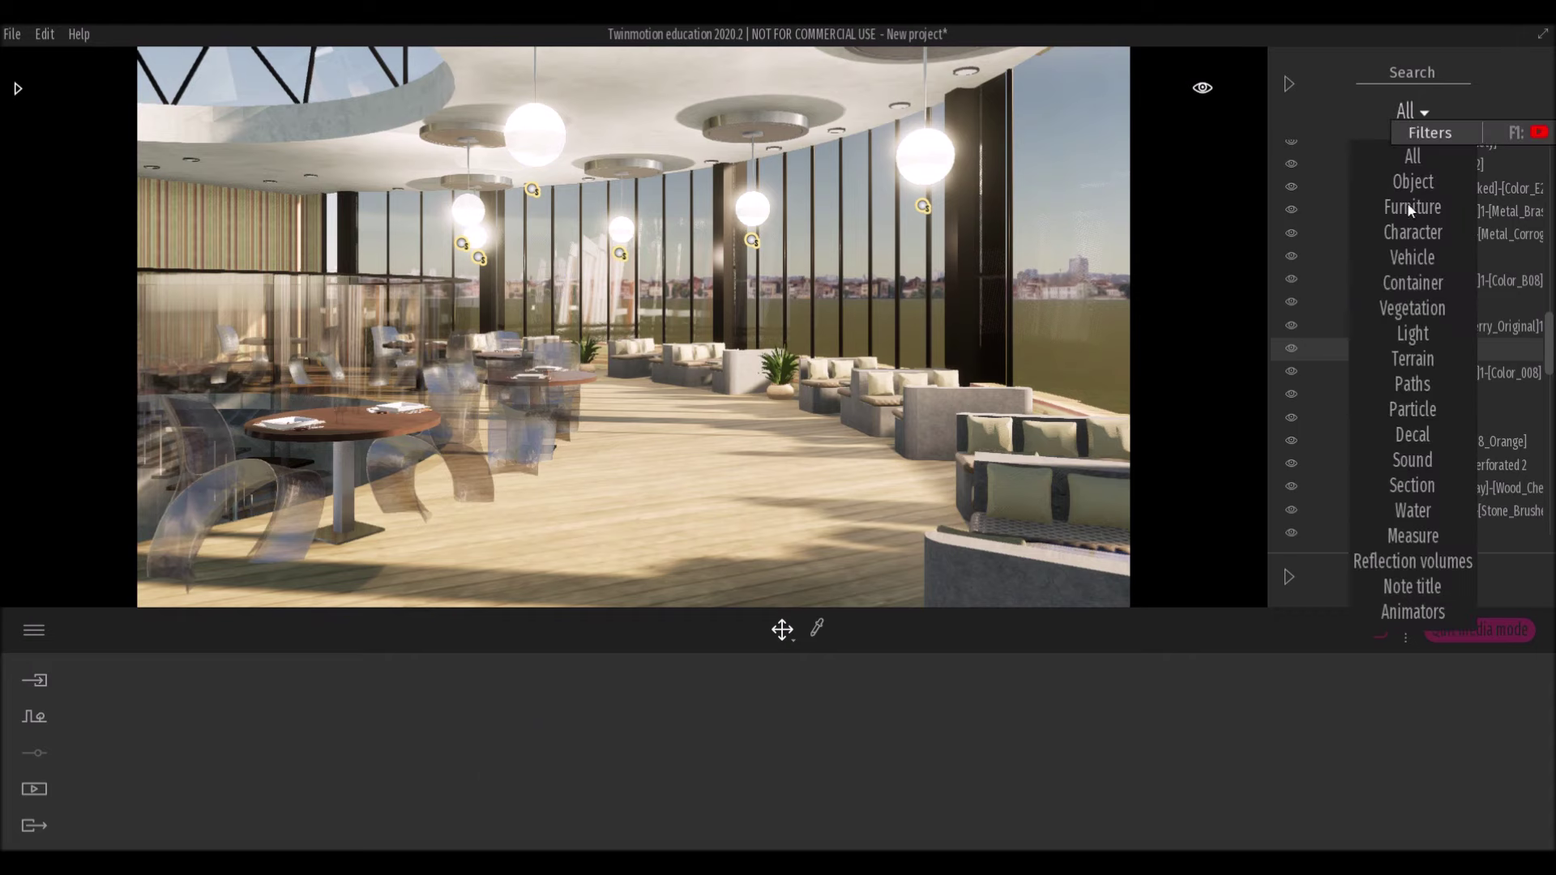
{"action": "left_click", "coordinate": [1412, 561]}
{"action": "left_click", "coordinate": [1336, 150]}
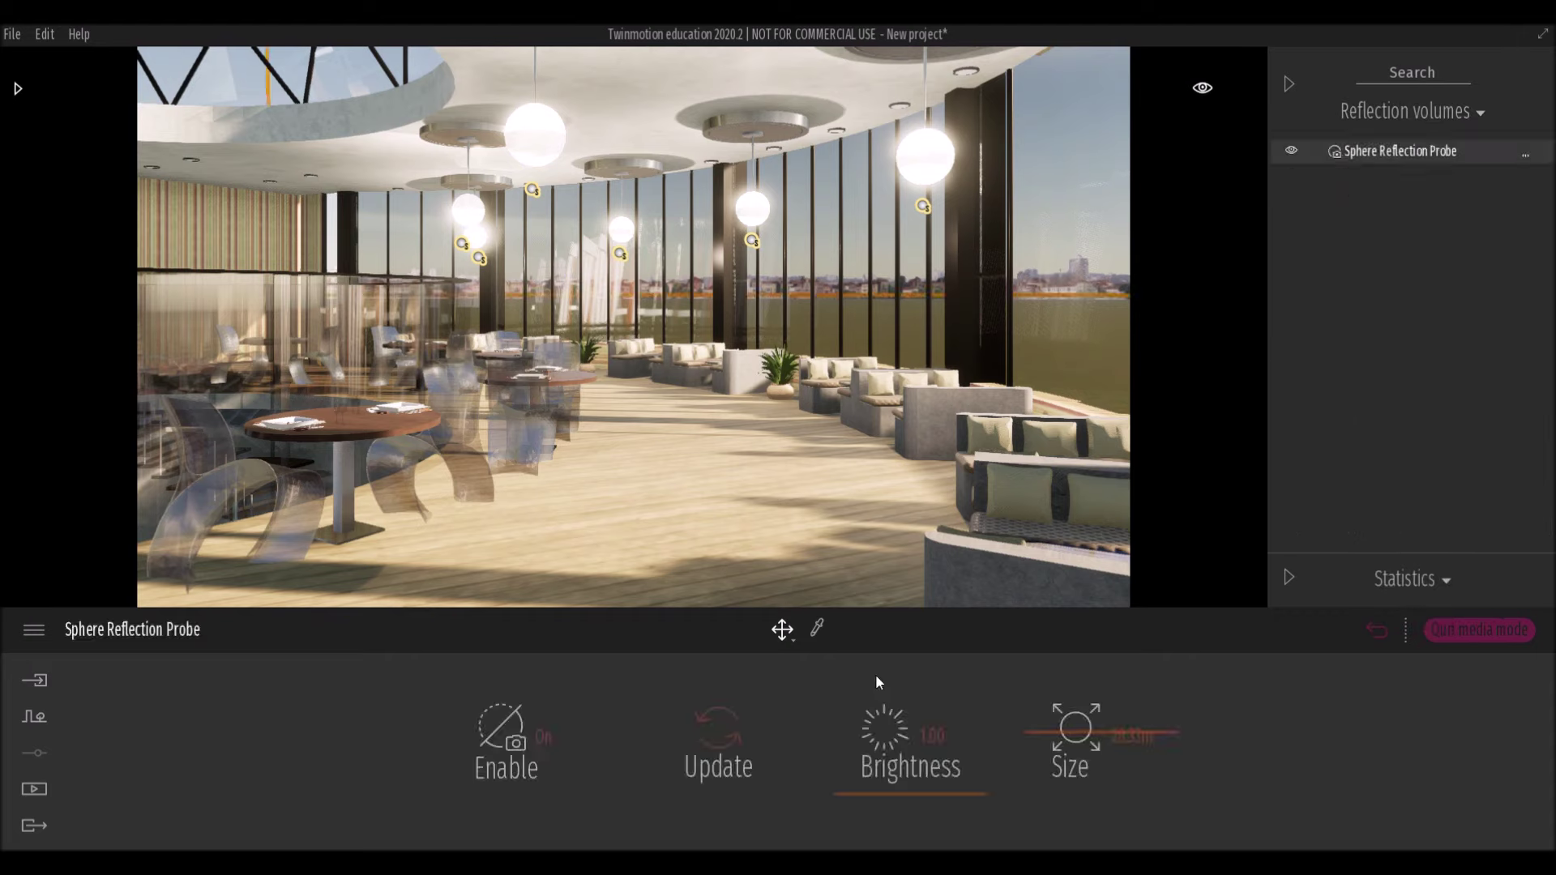
{"action": "left_click", "coordinate": [713, 737]}
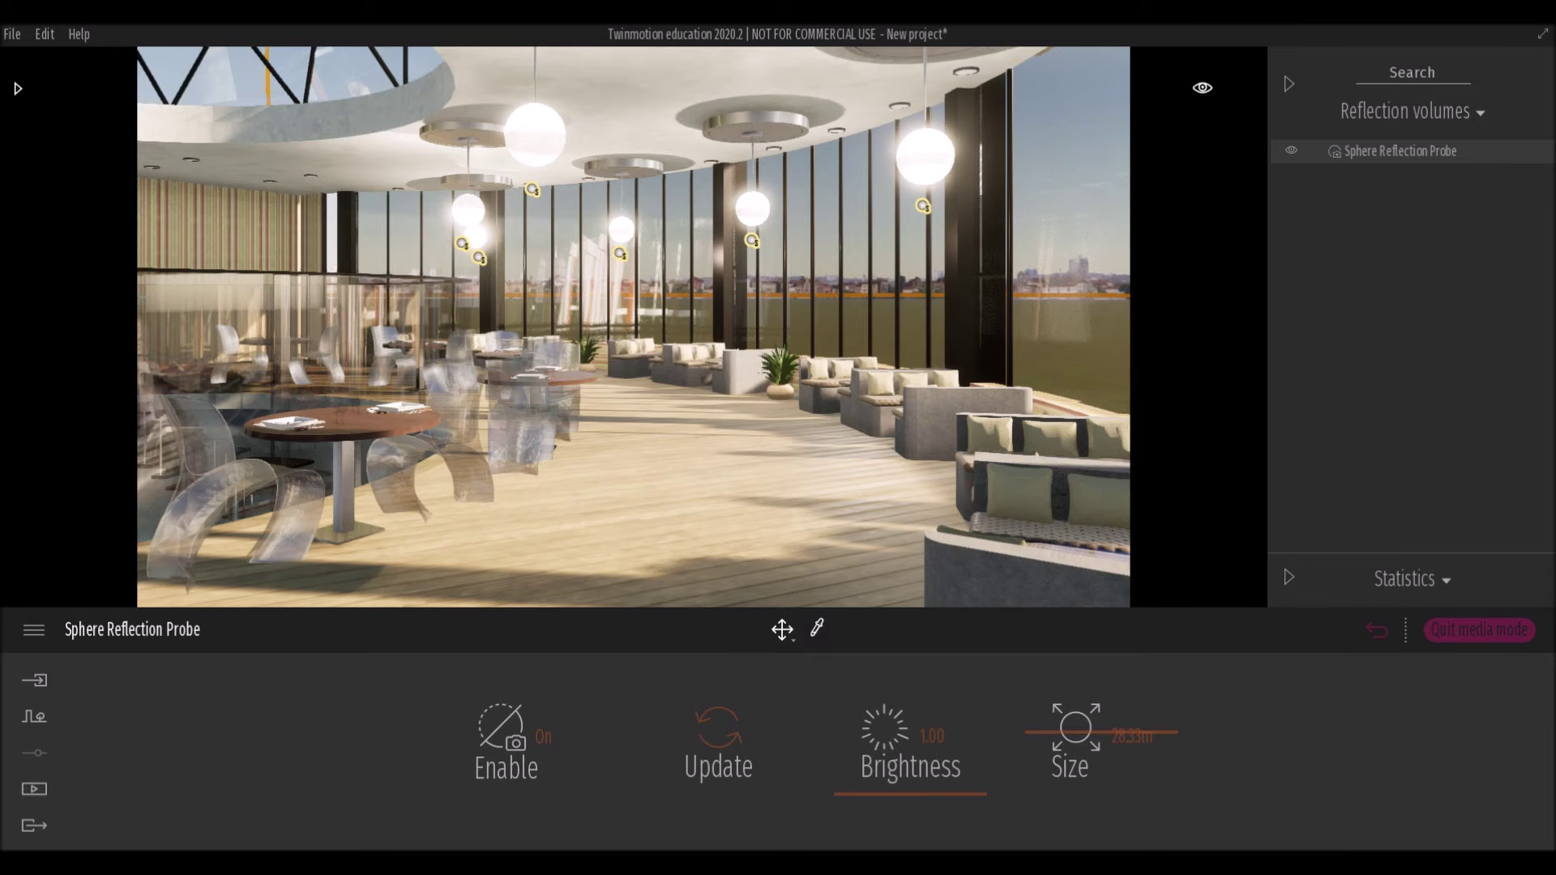
{"action": "left_click", "coordinate": [325, 504]}
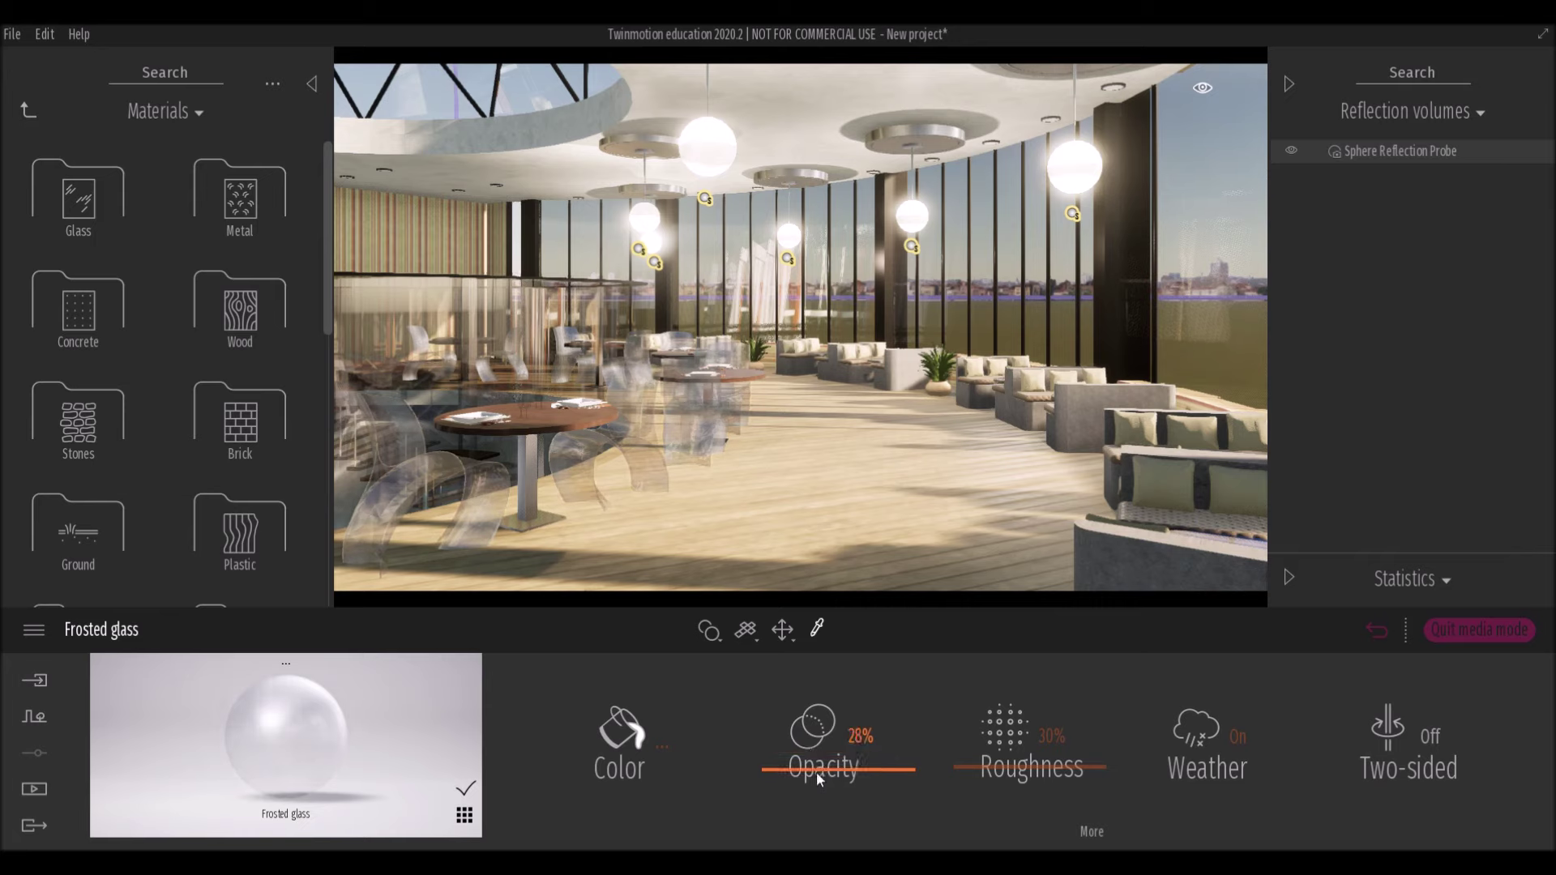
Give the Frosted glass 34% roughness and 39% opacity, then show the export options.
{"action": "mouse_move", "coordinate": [995, 720]}
{"action": "left_mouse_down"}
{"action": "mouse_move", "coordinate": [990, 830]}
{"action": "mouse_move", "coordinate": [986, 776]}
{"action": "left_mouse_up"}
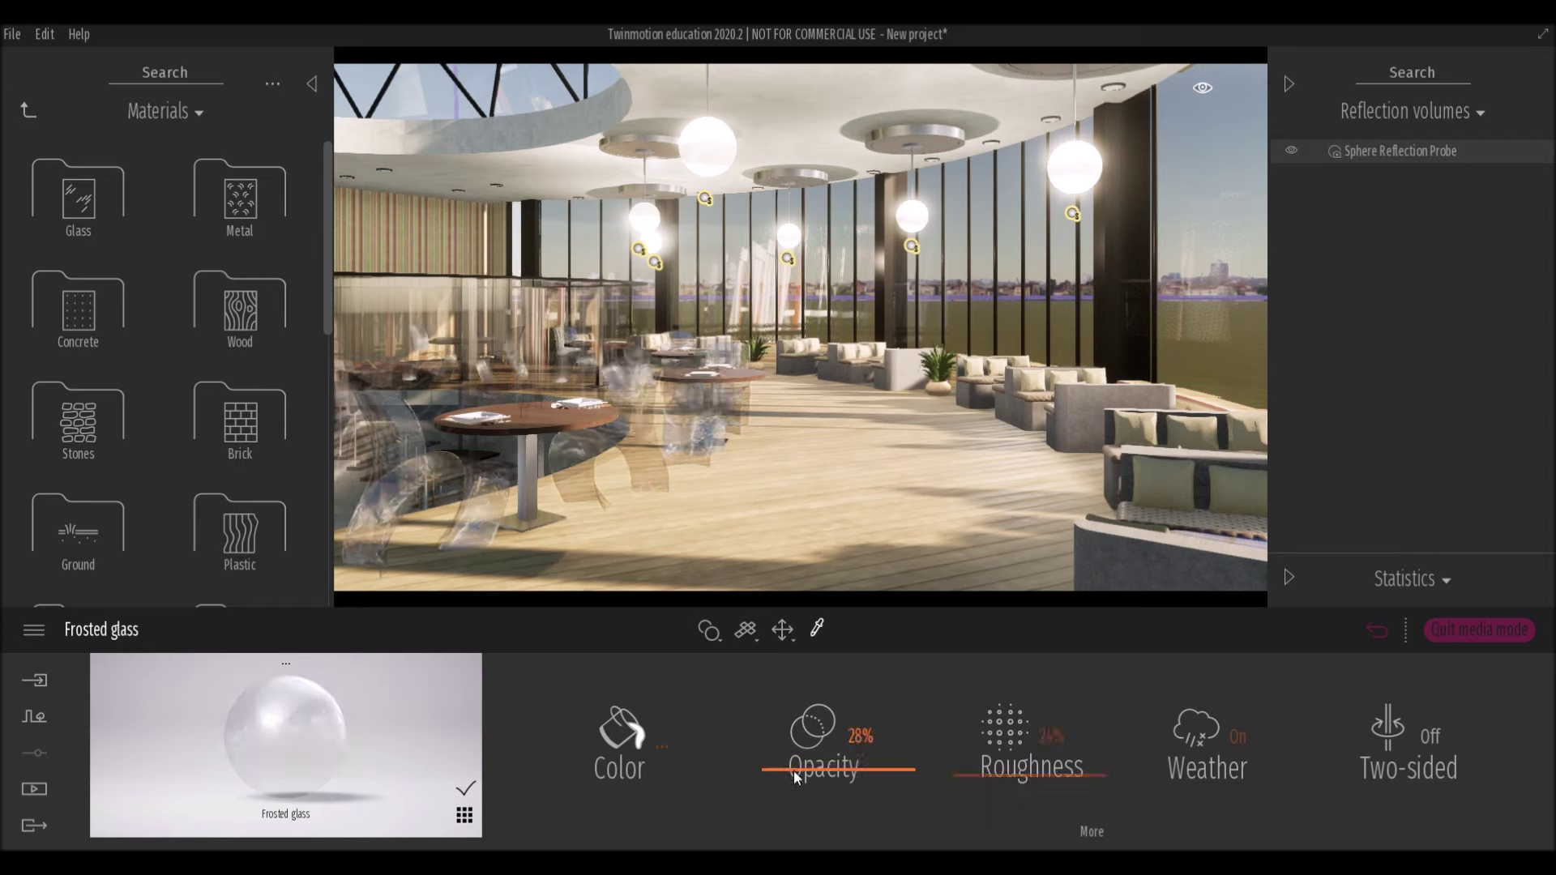
{"action": "left_click_drag", "start_coordinate": [999, 776], "coordinate": [986, 790]}
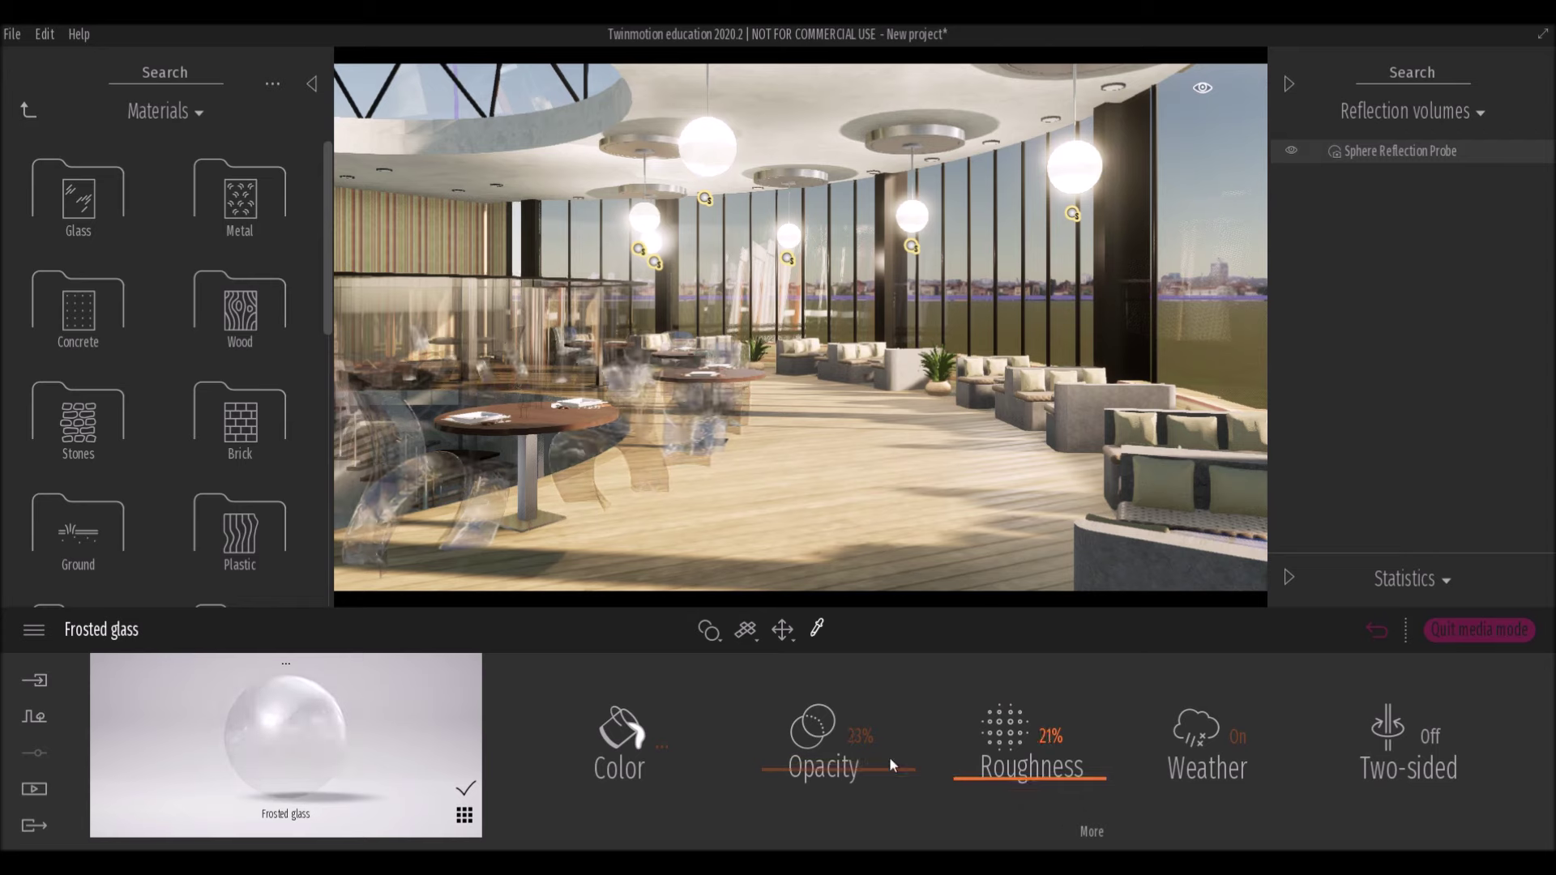
{"action": "left_click_drag", "start_coordinate": [811, 766], "coordinate": [777, 756]}
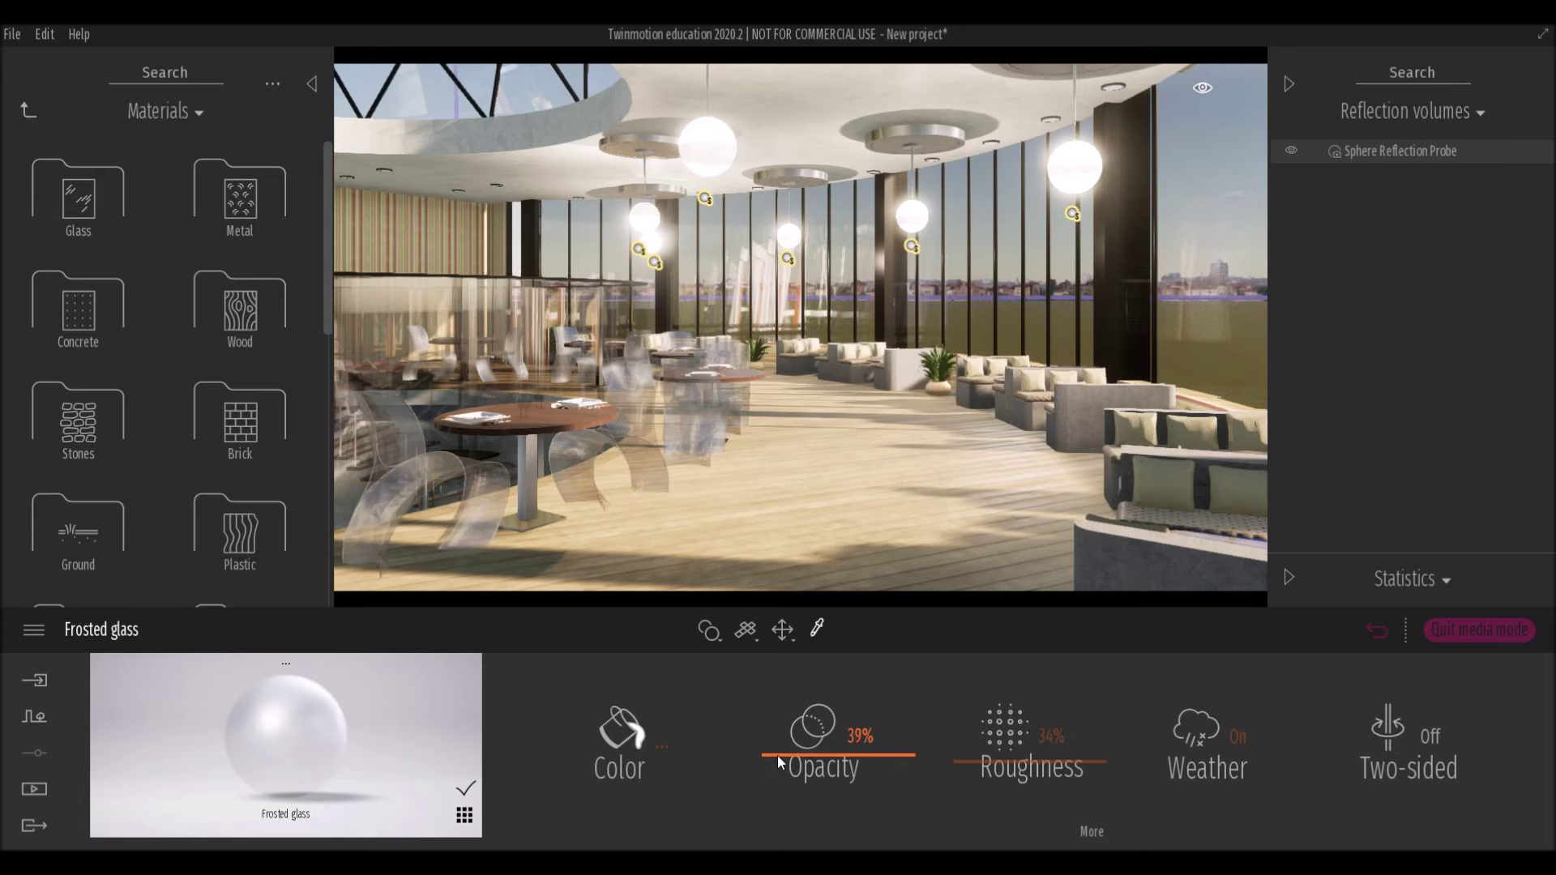
{"action": "left_click", "coordinate": [51, 827]}
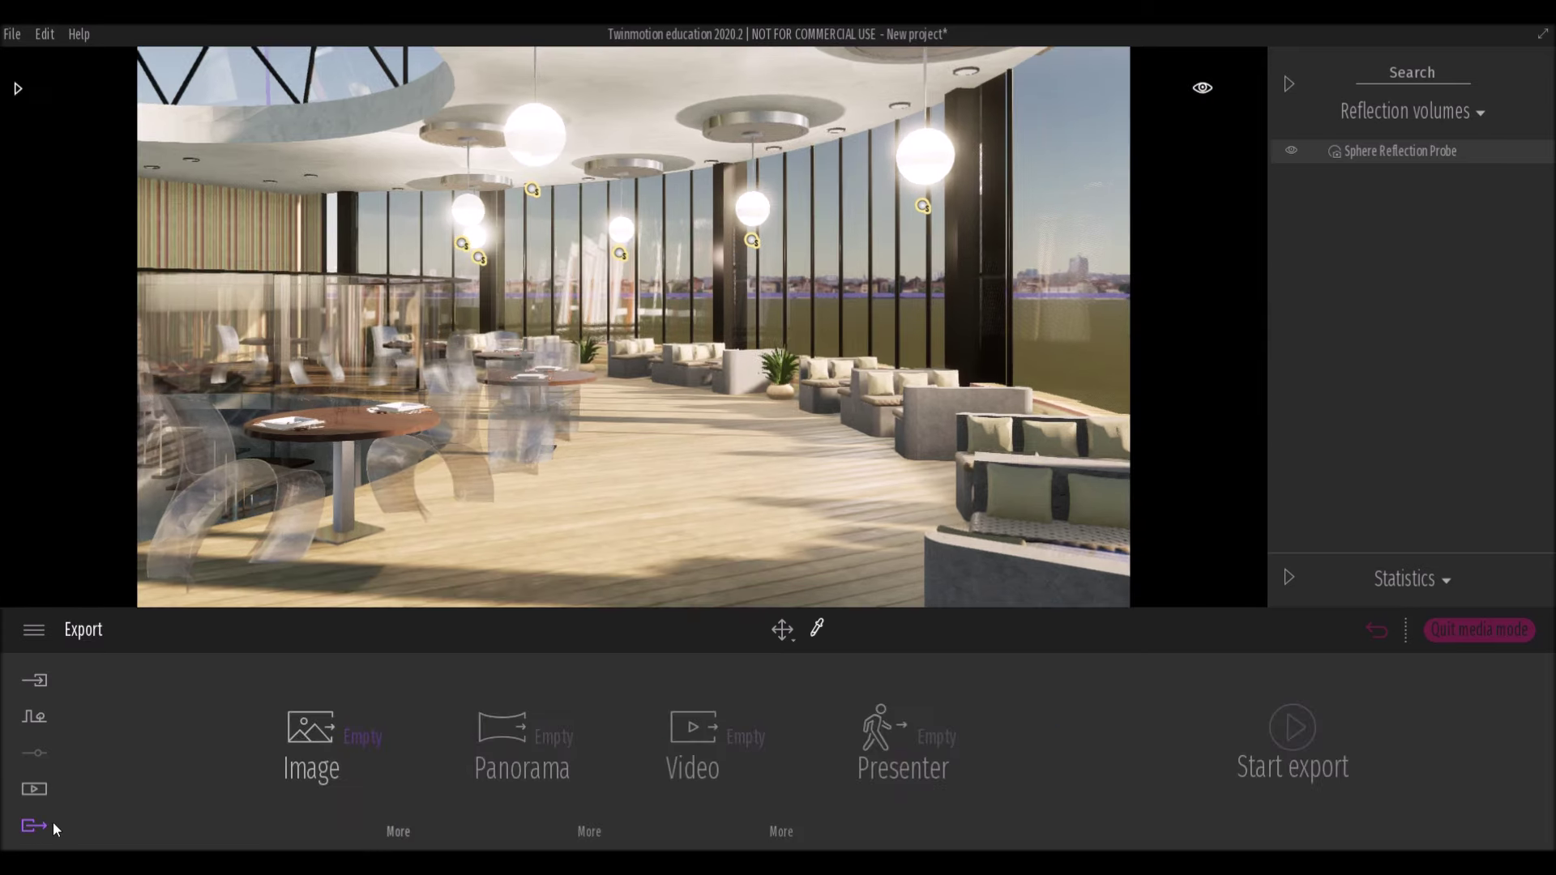
Hide all twelve omnidirectional lights in the Light-filtered scene list, then pick a chair's material.
{"action": "left_click", "coordinate": [1354, 107]}
{"action": "left_click", "coordinate": [1413, 334]}
{"action": "left_click_drag", "start_coordinate": [1291, 151], "coordinate": [1291, 267]}
{"action": "left_click", "coordinate": [1291, 312]}
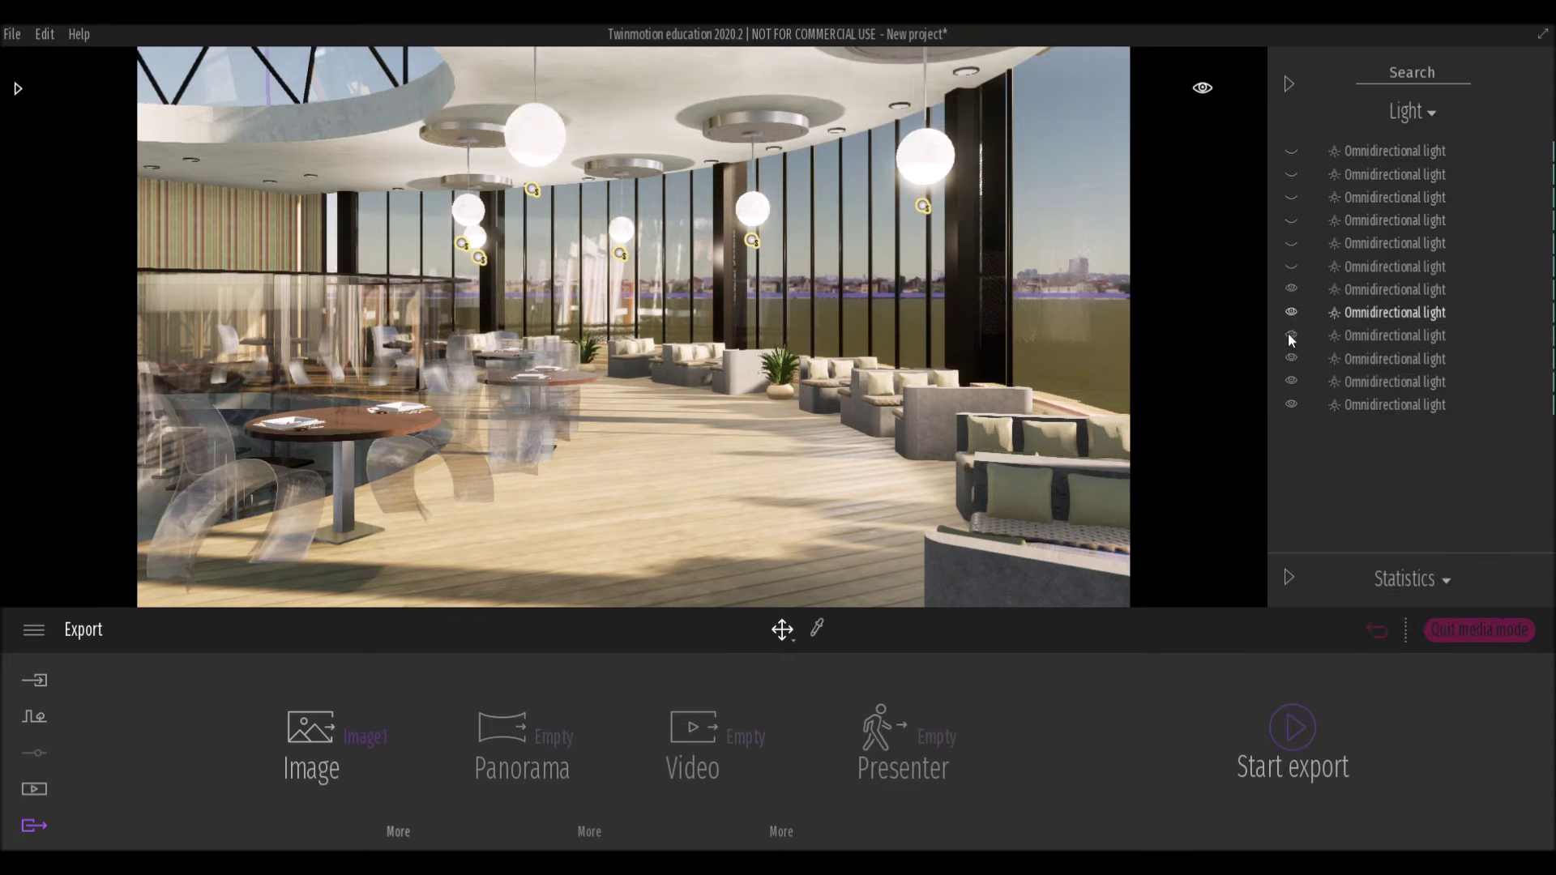
{"action": "left_click_drag", "start_coordinate": [1290, 335], "coordinate": [1291, 405]}
{"action": "left_click", "coordinate": [1291, 289]}
{"action": "left_click_drag", "start_coordinate": [702, 371], "coordinate": [587, 349]}
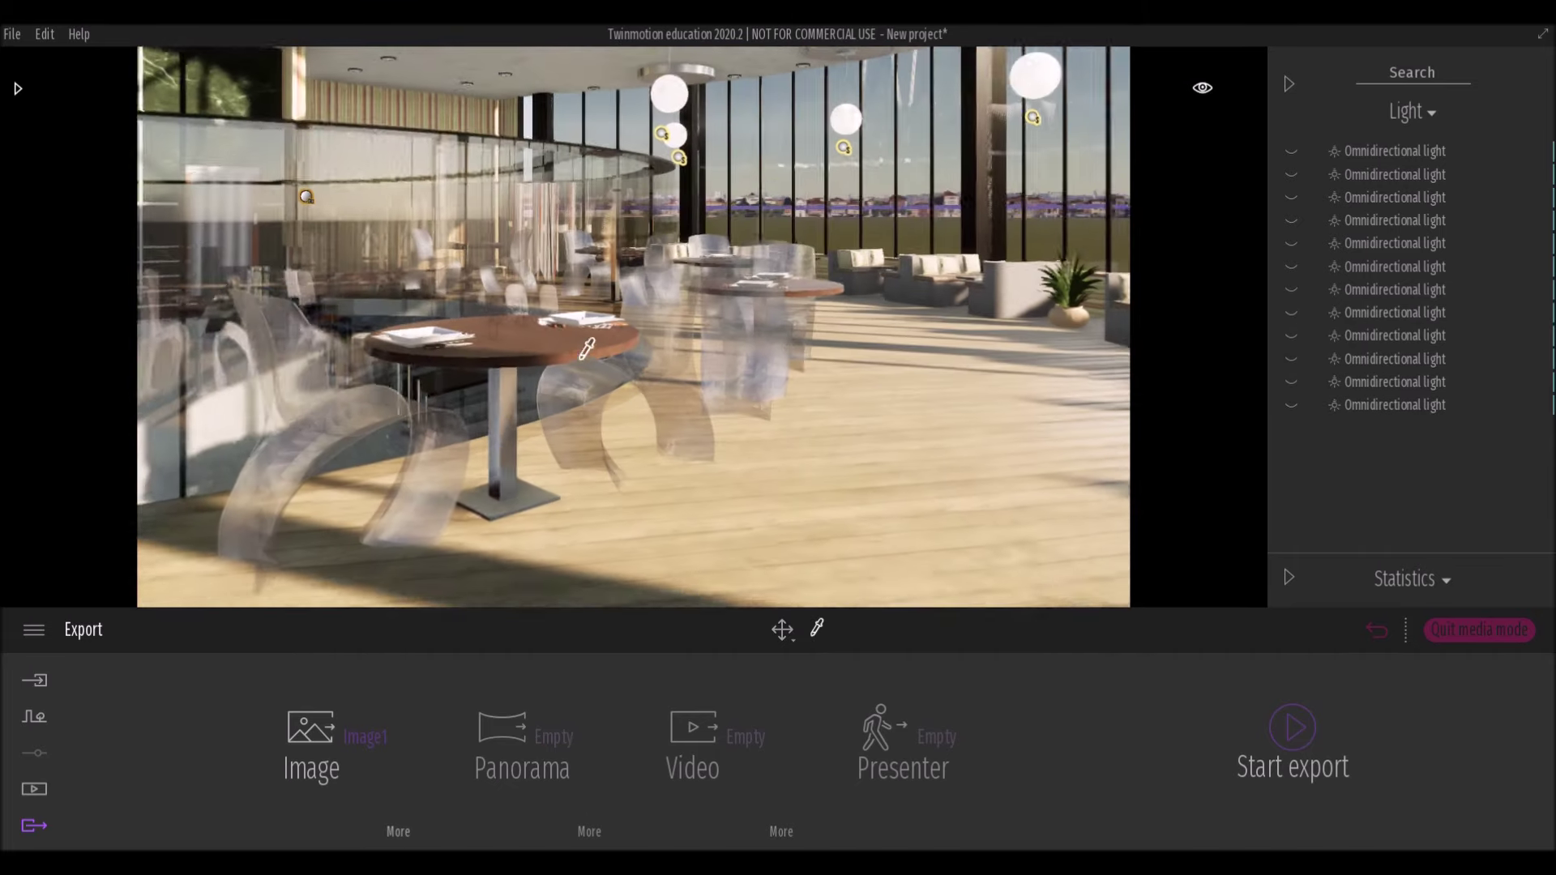
{"action": "left_click", "coordinate": [582, 358]}
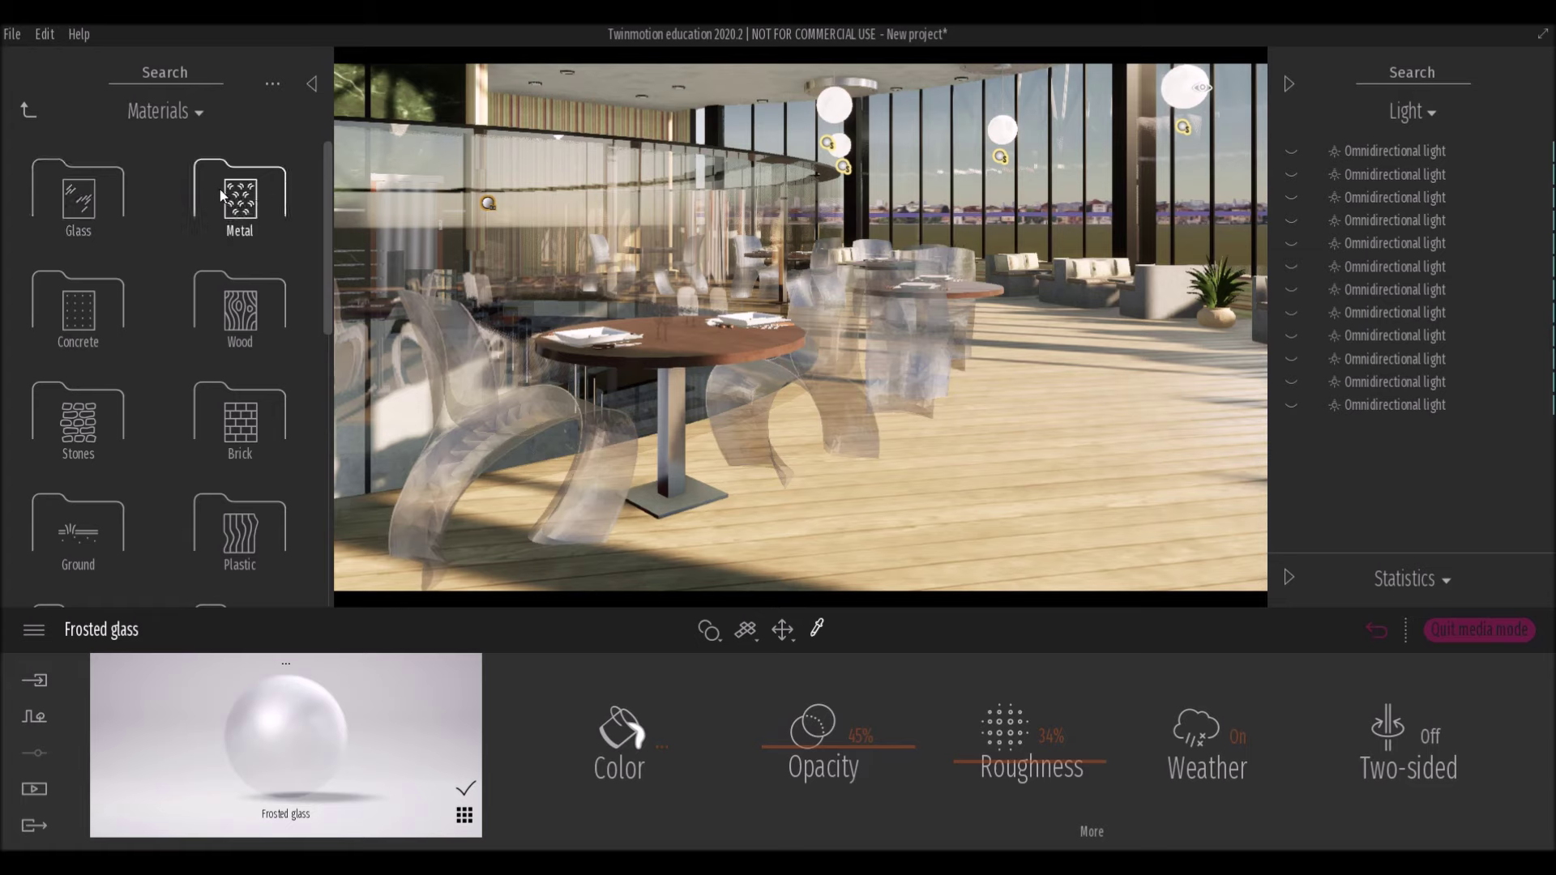
Dress the chairs in white Classic linoleum at 29% reflection, after trying White styrofoam.
{"action": "left_click", "coordinate": [220, 195]}
{"action": "left_click", "coordinate": [29, 110]}
{"action": "left_click_drag", "start_coordinate": [327, 180], "coordinate": [300, 563]}
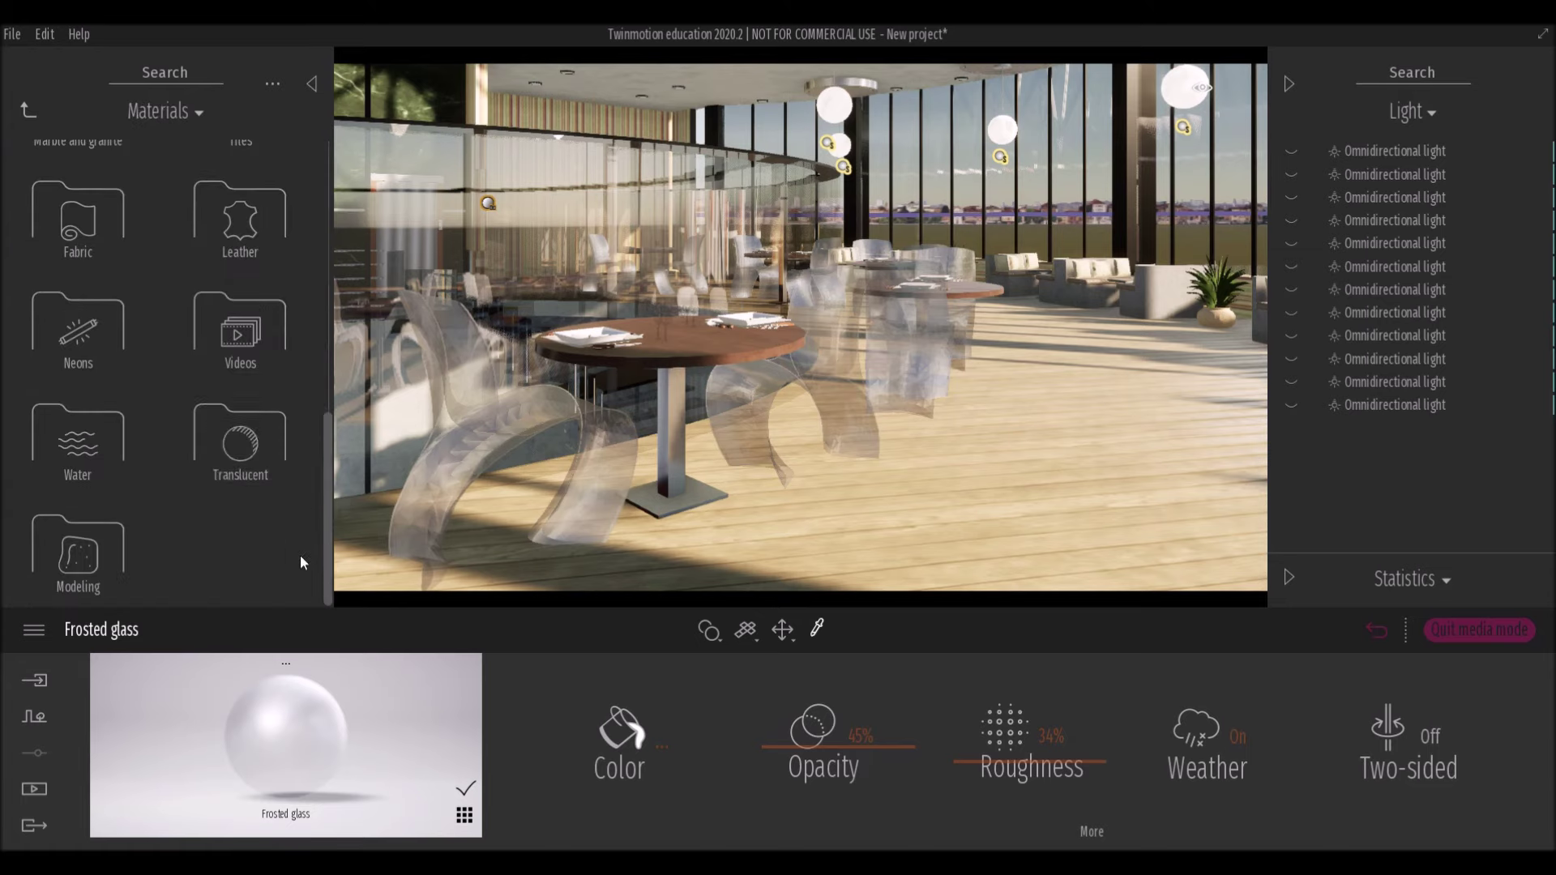
{"action": "left_click", "coordinate": [239, 444]}
{"action": "left_click_drag", "start_coordinate": [78, 187], "coordinate": [548, 471]}
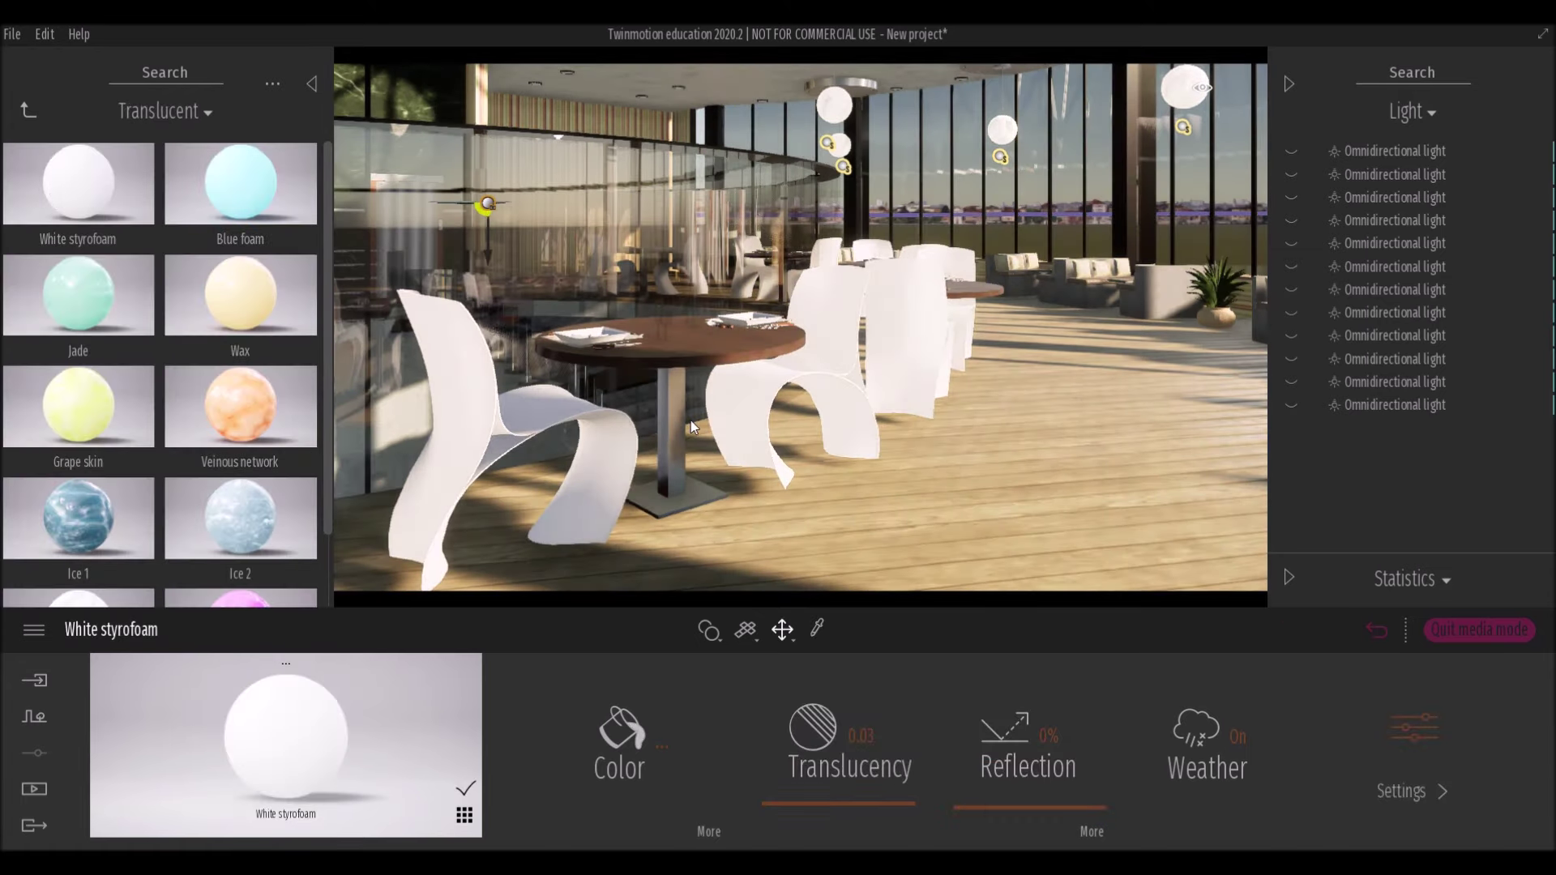
{"action": "scroll", "coordinate": [691, 420], "scroll_direction": "up", "scroll_amount": 2}
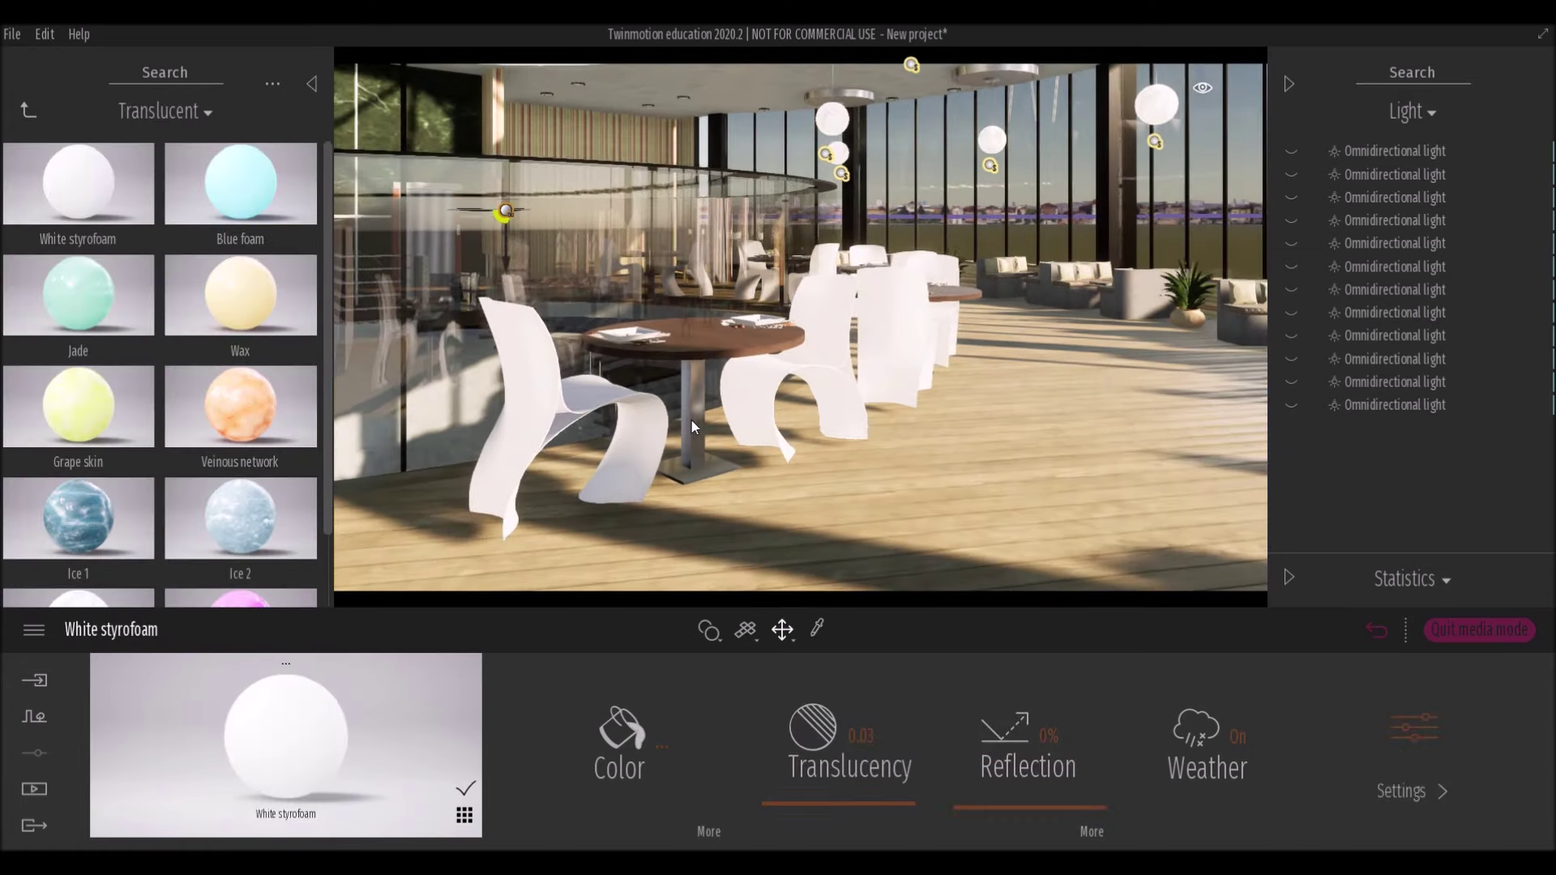
{"action": "left_click", "coordinate": [27, 108]}
{"action": "scroll", "coordinate": [239, 268], "scroll_direction": "down", "scroll_amount": 3}
{"action": "left_click", "coordinate": [231, 377]}
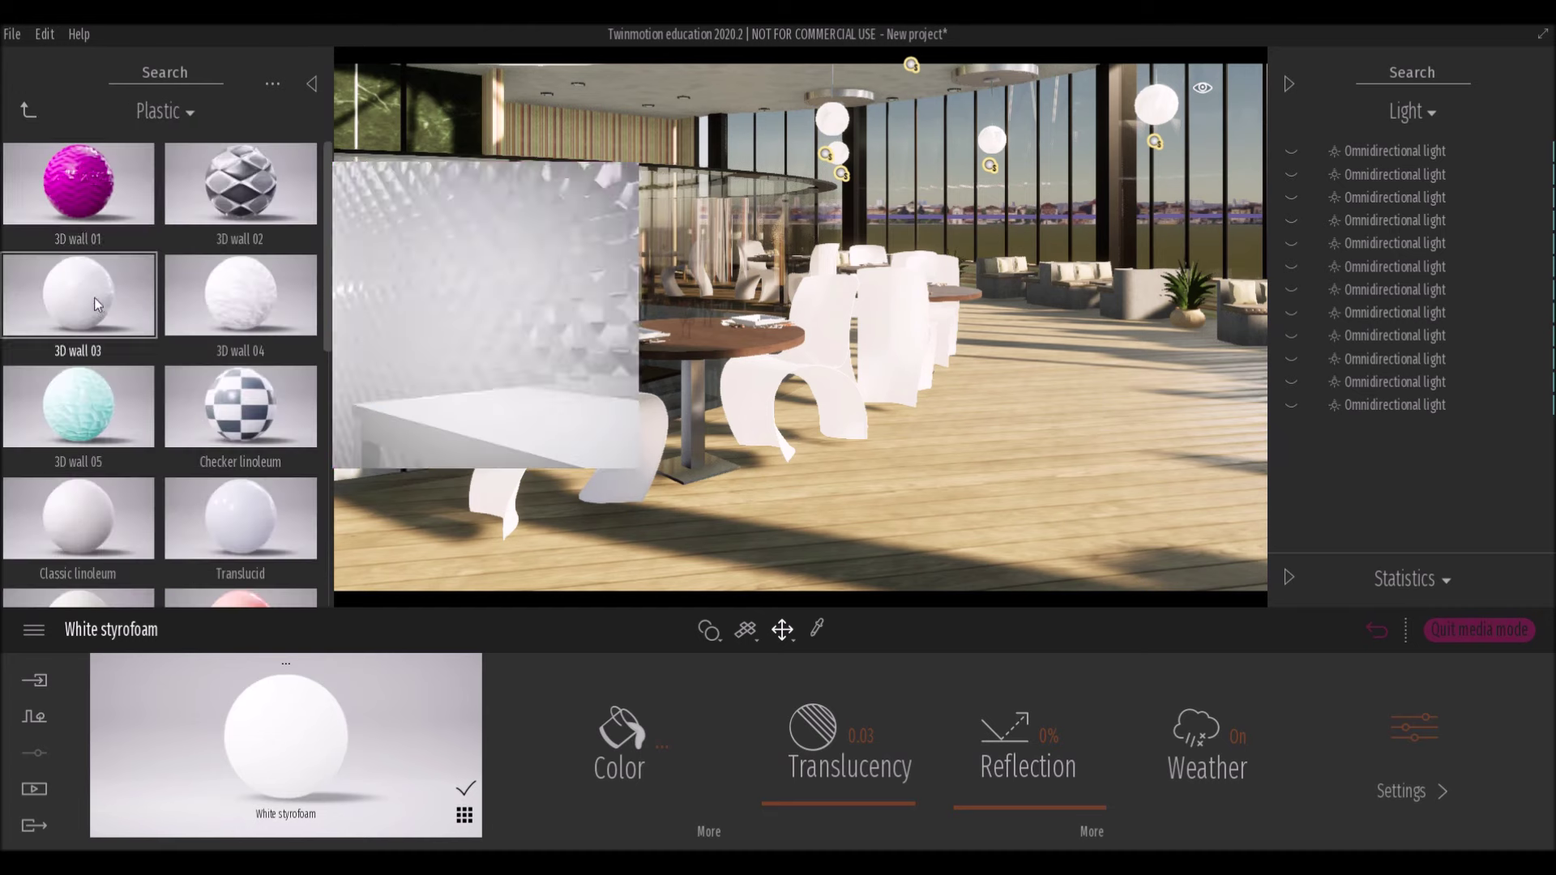
{"action": "scroll", "coordinate": [94, 298], "scroll_direction": "down", "scroll_amount": 2}
{"action": "left_click_drag", "start_coordinate": [66, 371], "coordinate": [527, 436]}
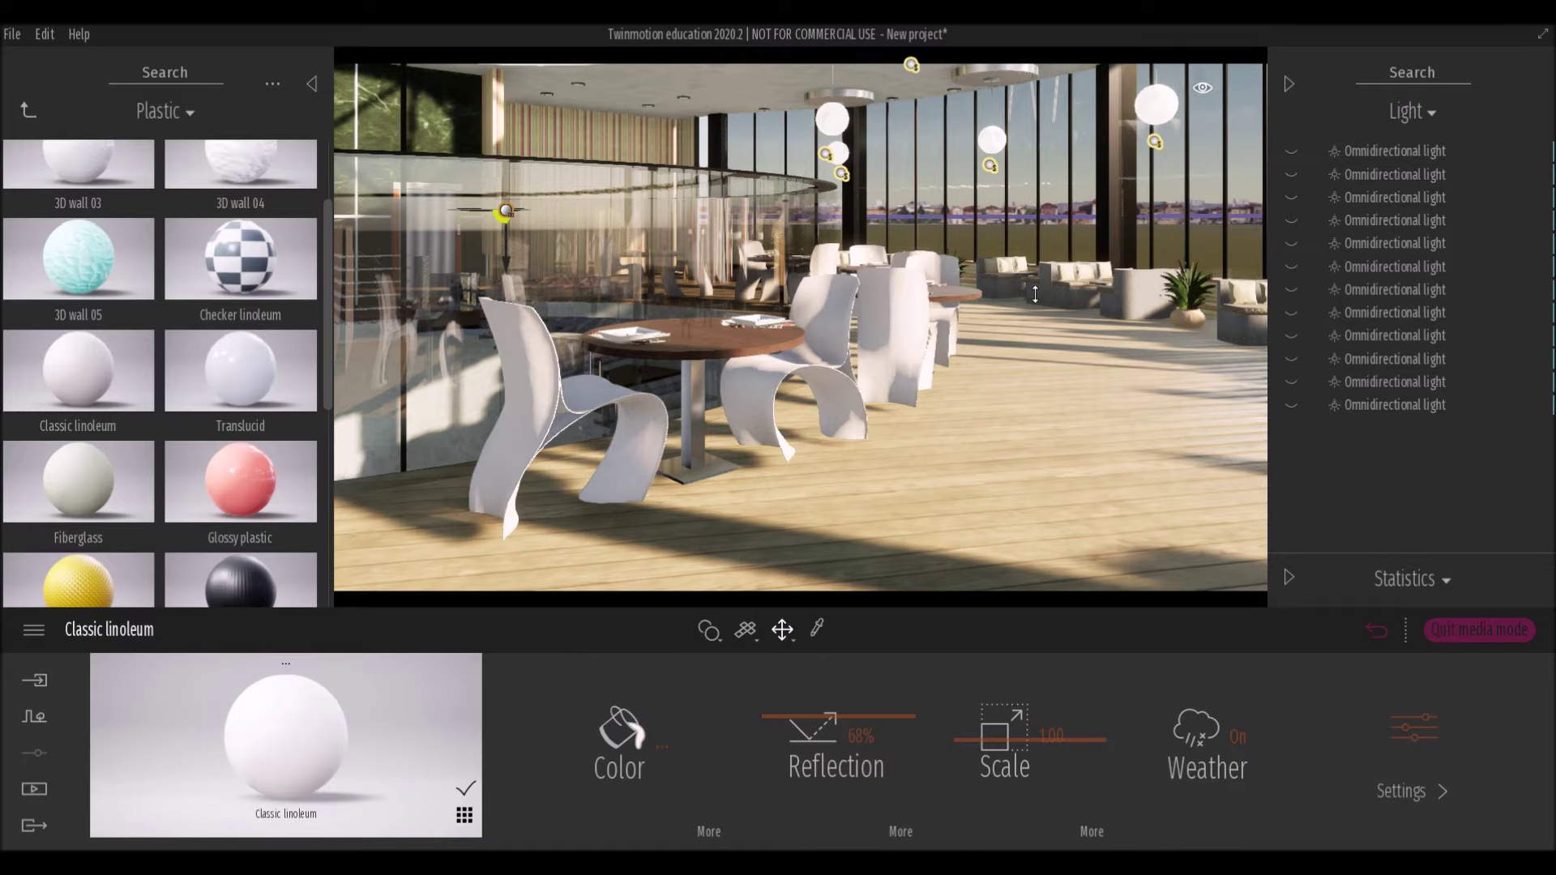
{"action": "left_click_drag", "start_coordinate": [860, 754], "coordinate": [754, 754]}
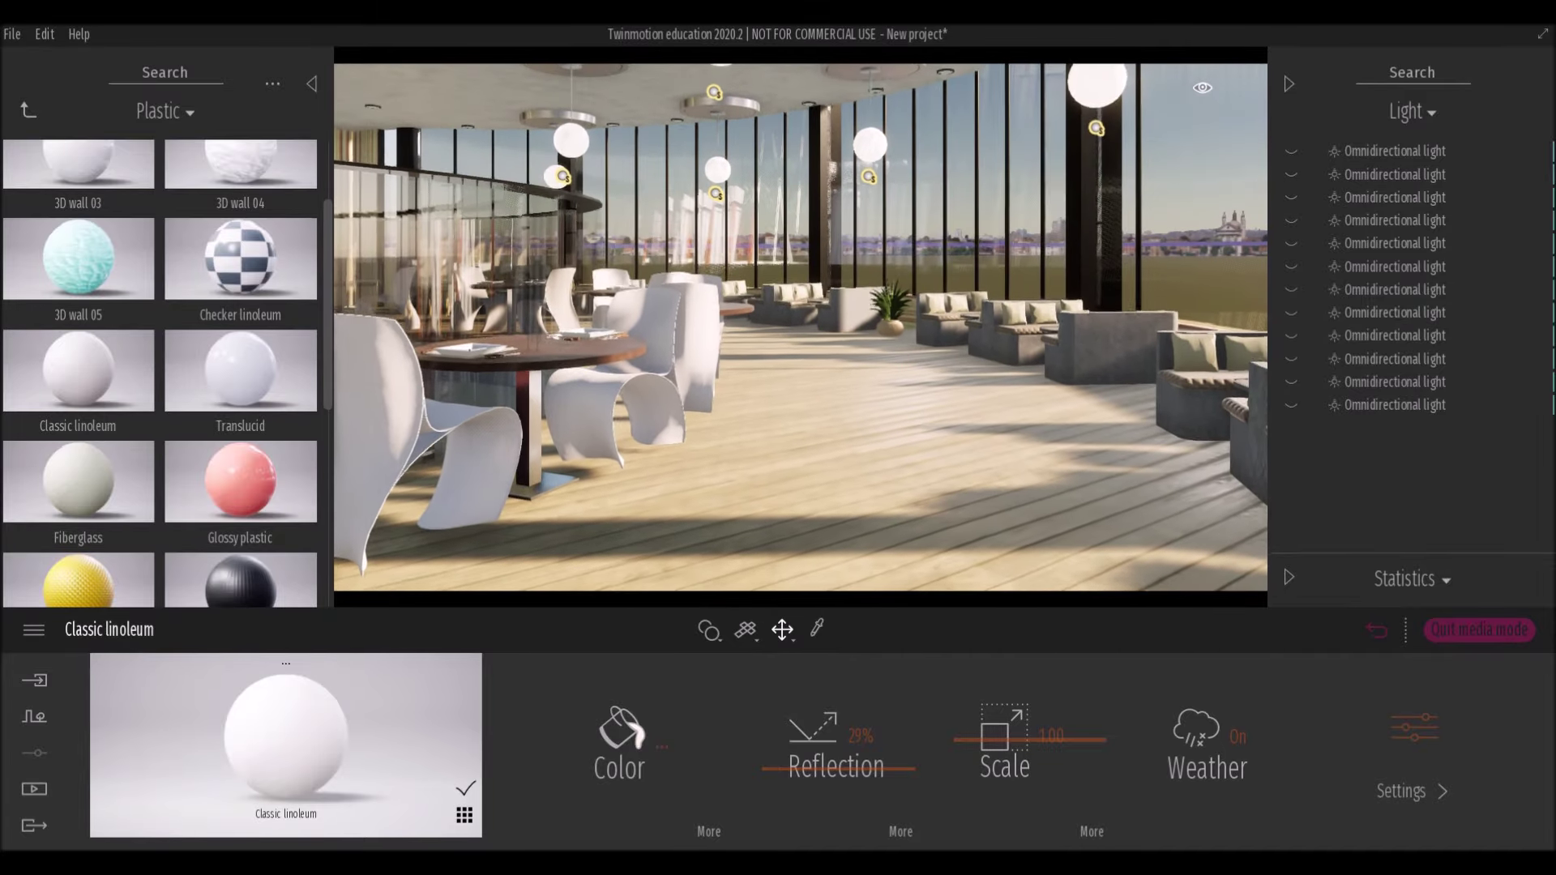
Switch to the Image1 view and export it as a still image.
{"action": "left_click", "coordinate": [500, 723]}
{"action": "left_click", "coordinate": [338, 702]}
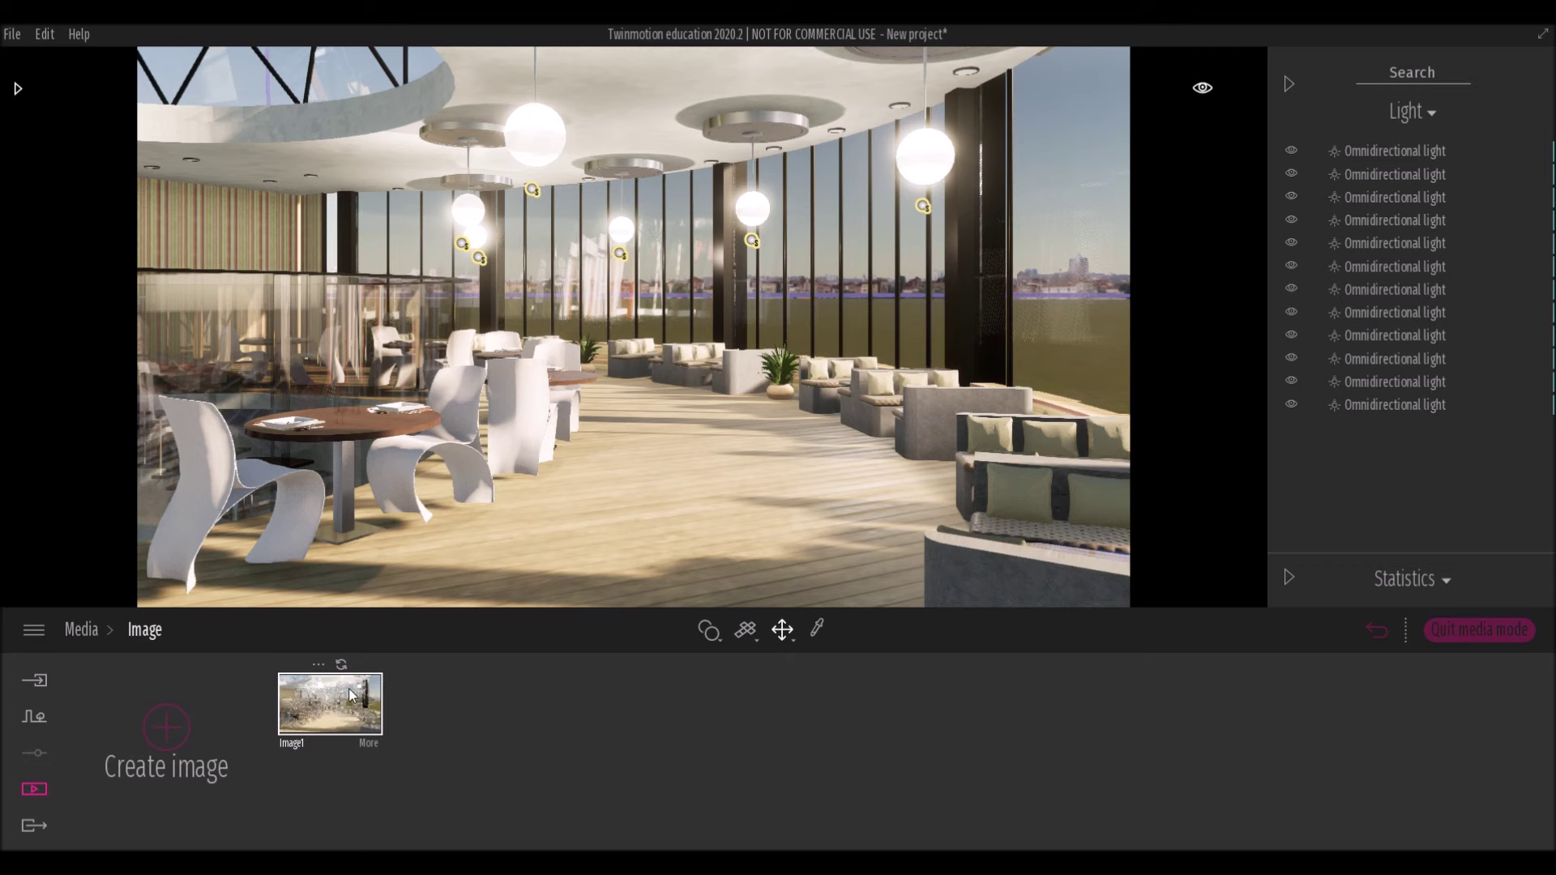
{"action": "left_click", "coordinate": [32, 828]}
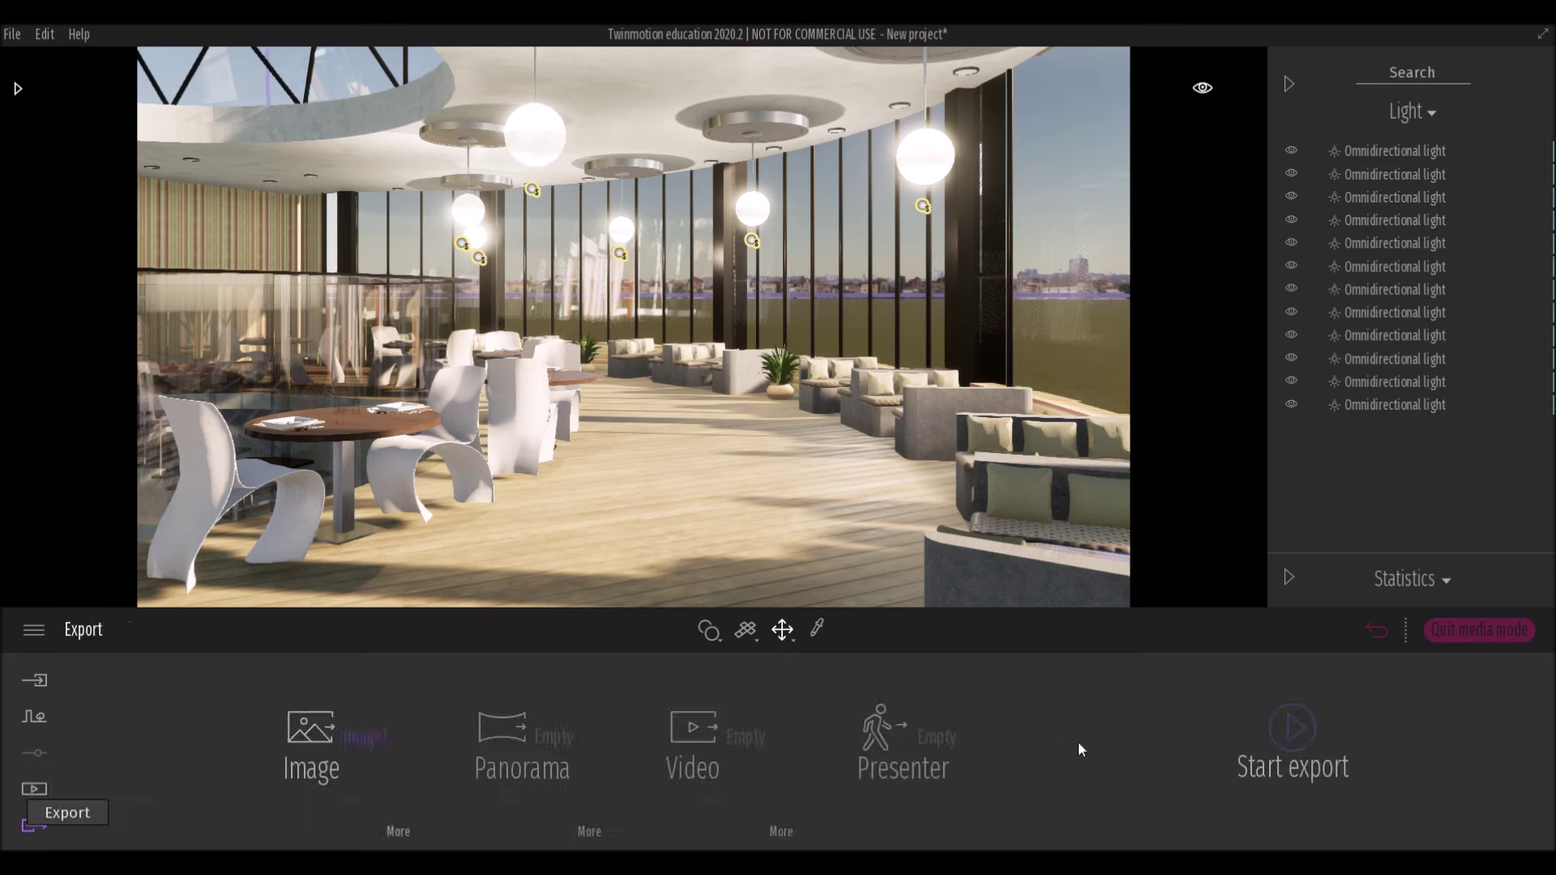
{"action": "left_click", "coordinate": [1305, 747]}
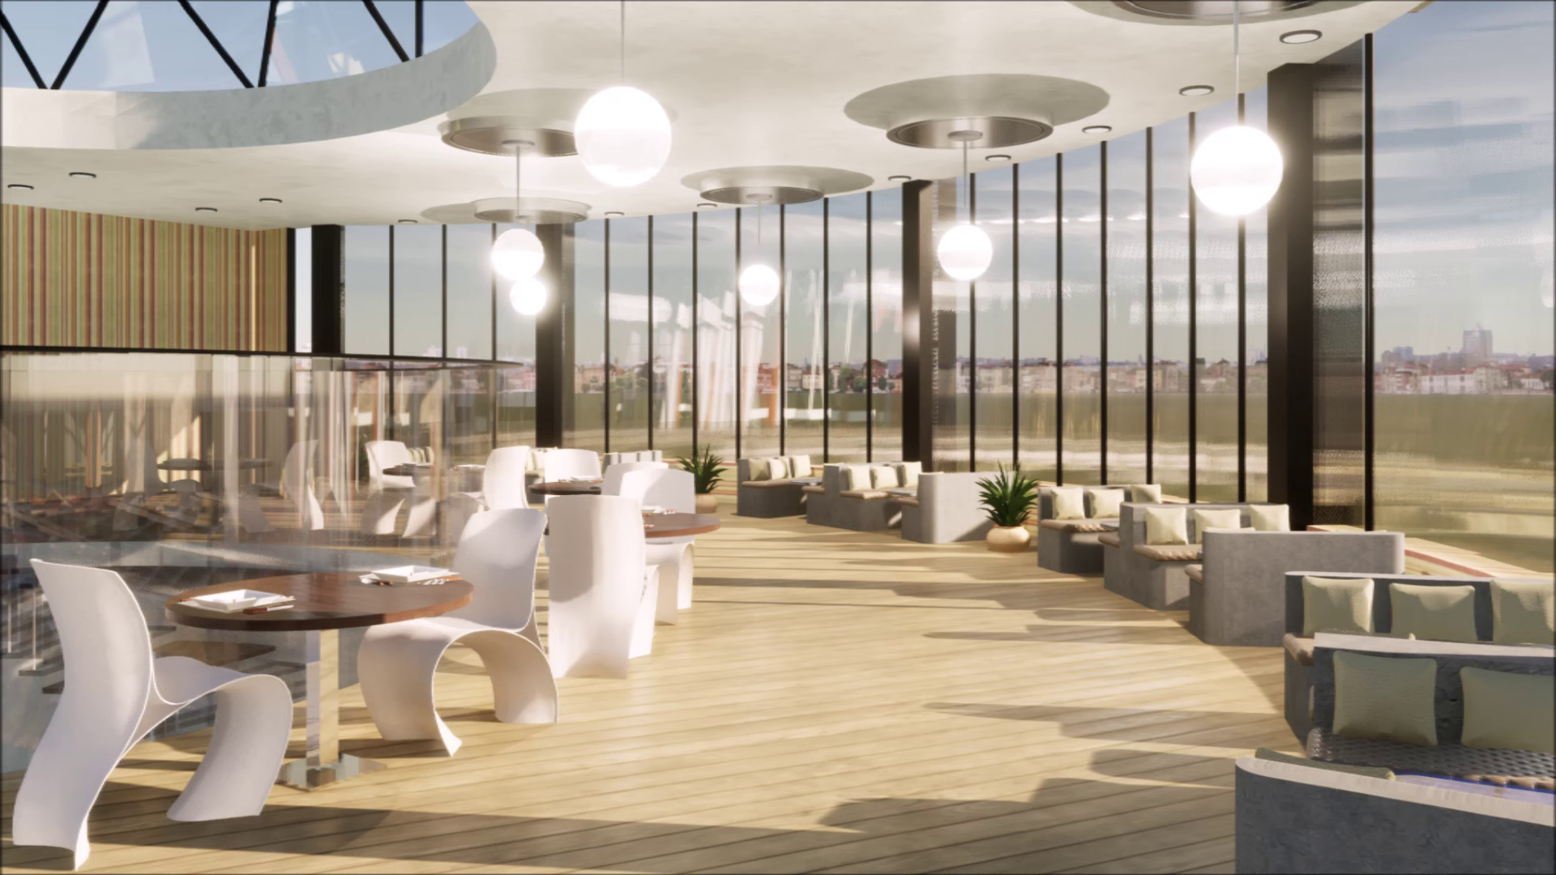